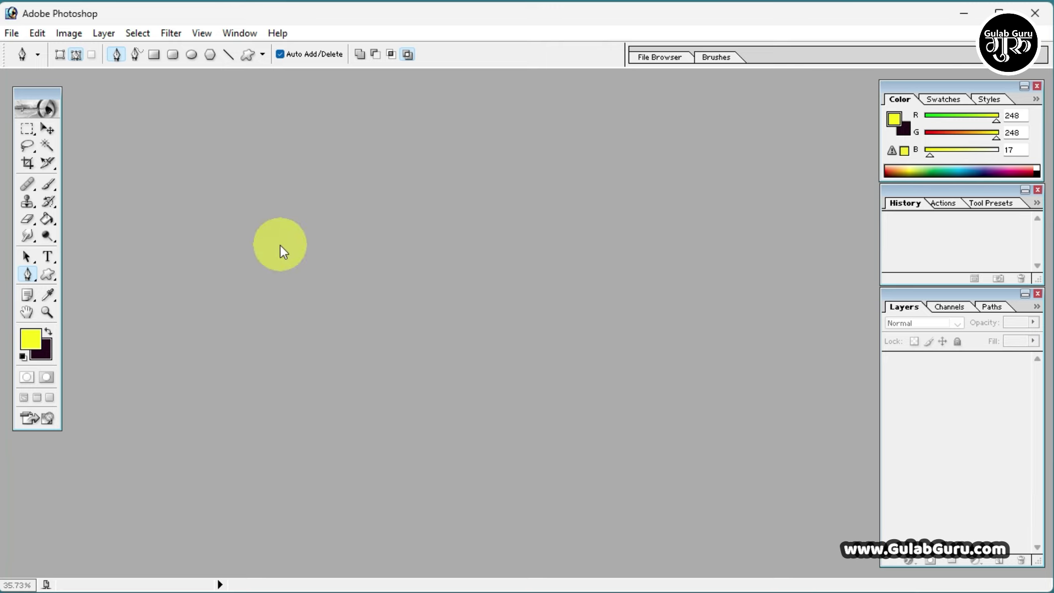
# Step: Switch to the Path Selection tool, then back to the Pen tool to show its pen variants
pyautogui.click(31, 262)
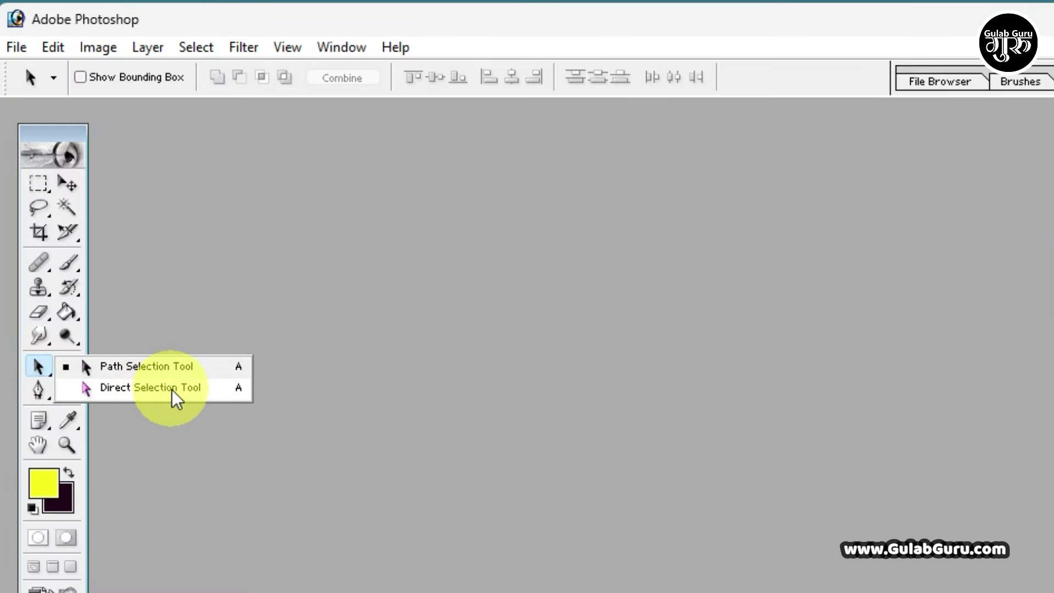
pyautogui.click(45, 394)
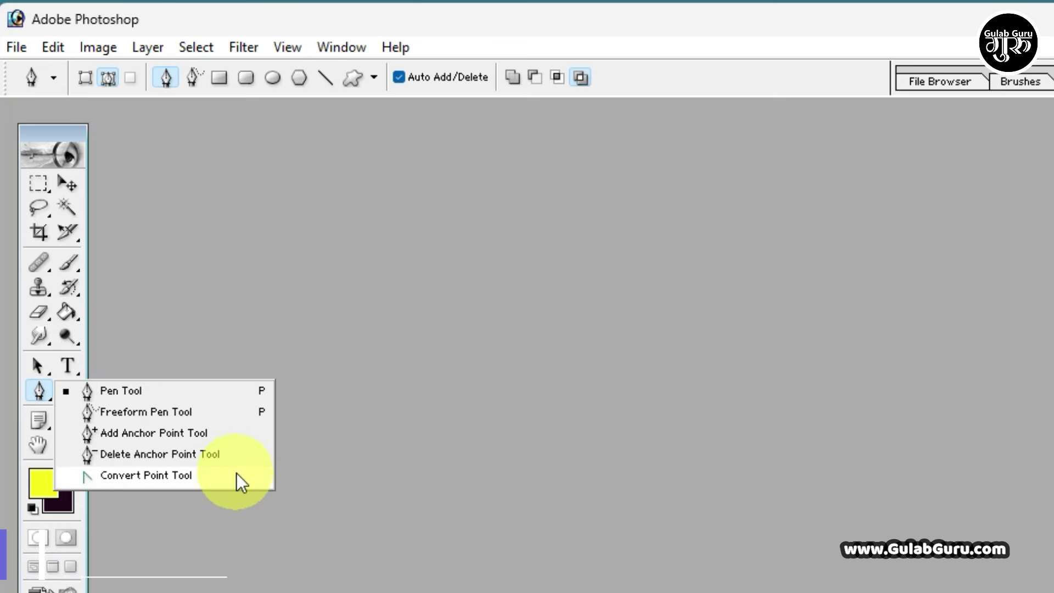
# Step: Try the Path Selection, Pen and Freeform Pen tools, ending back on the standard Pen
pyautogui.click(39, 368)
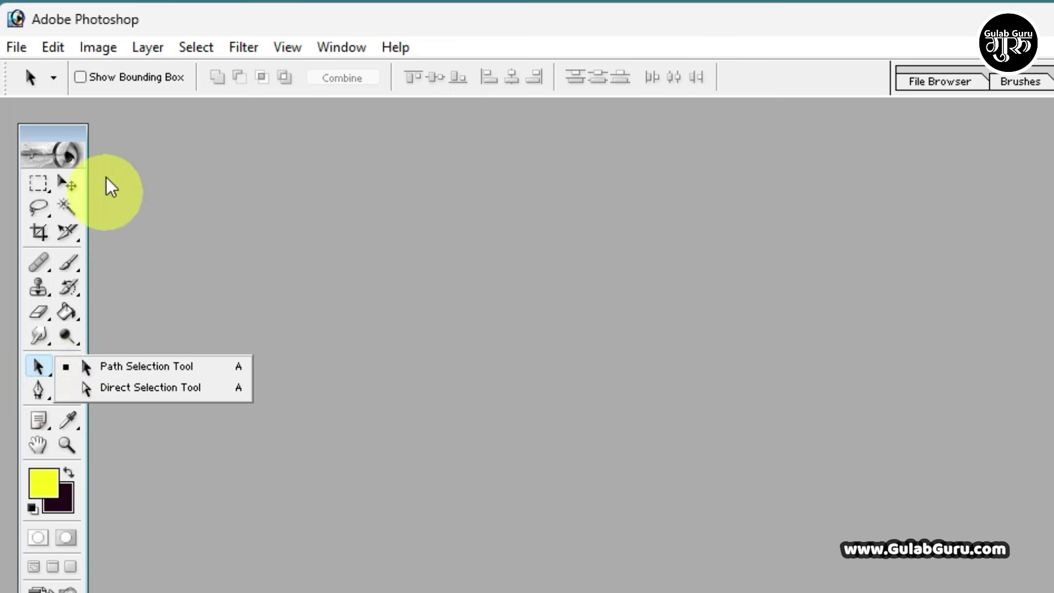
pyautogui.click(39, 394)
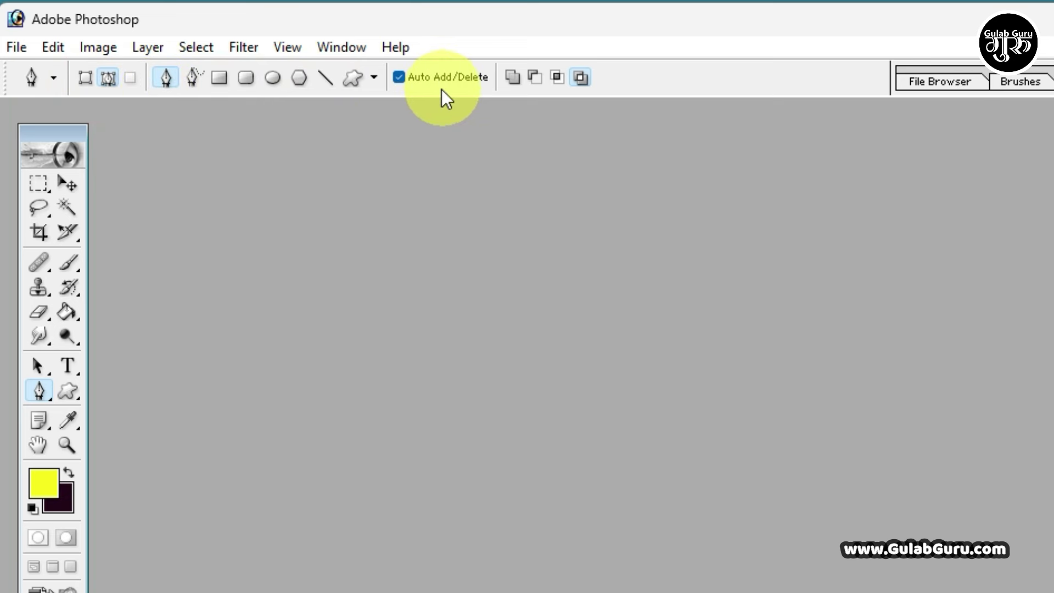
pyautogui.click(40, 390)
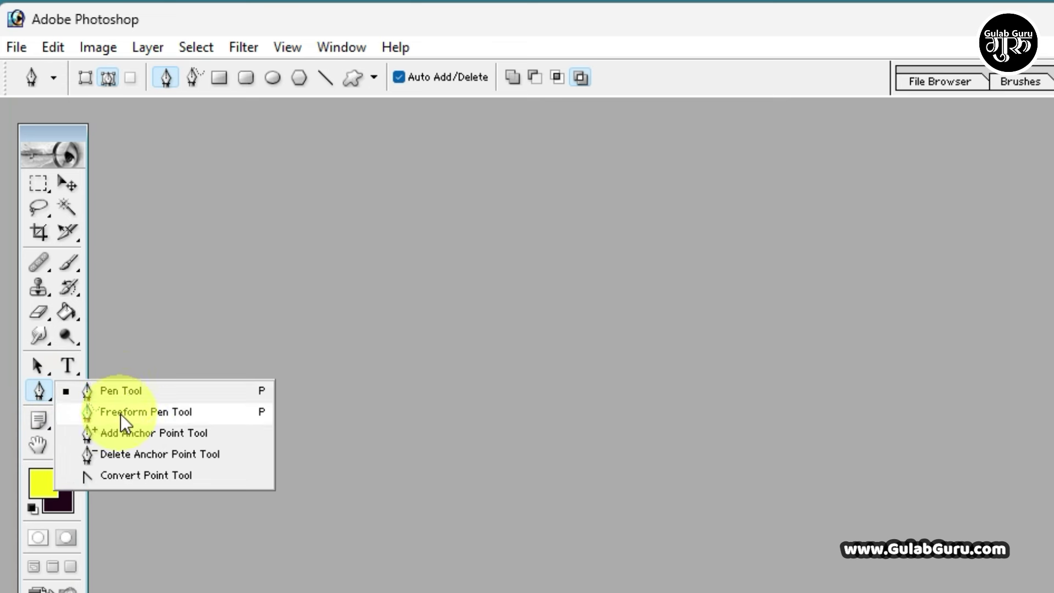
pyautogui.click(120, 414)
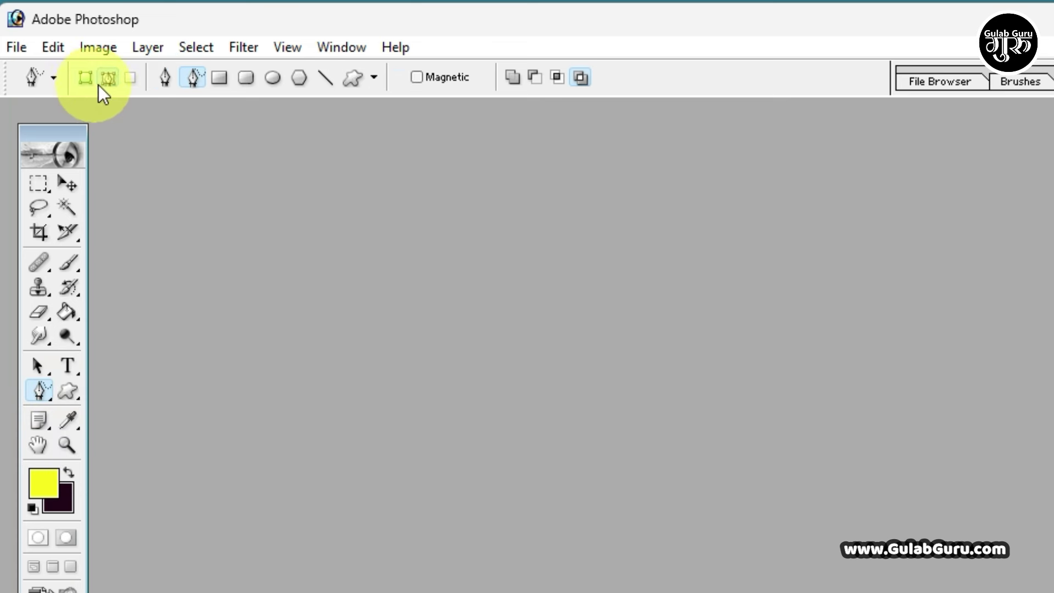
pyautogui.click(37, 387)
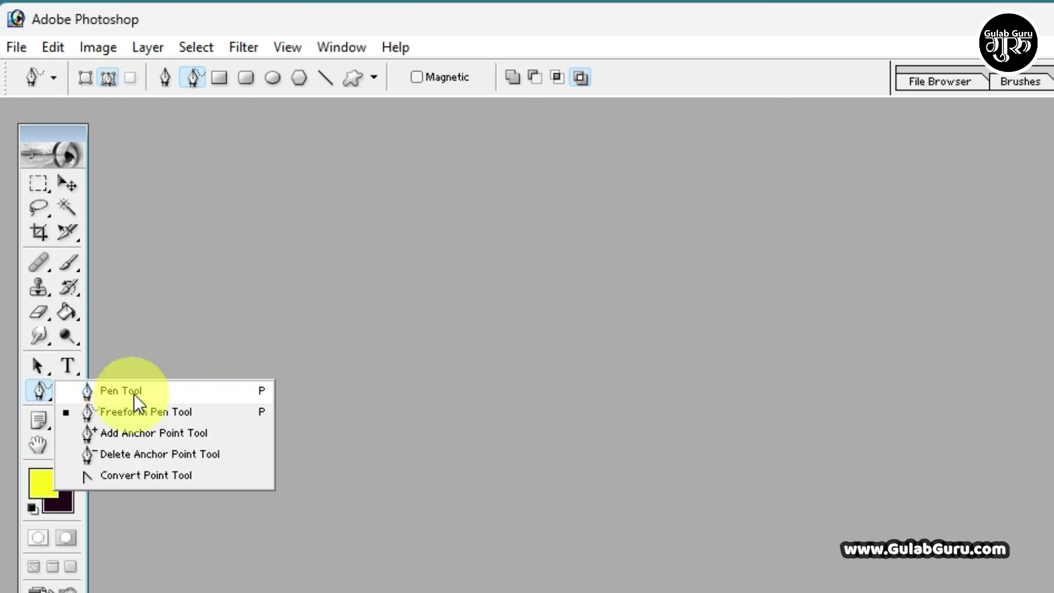
pyautogui.click(134, 391)
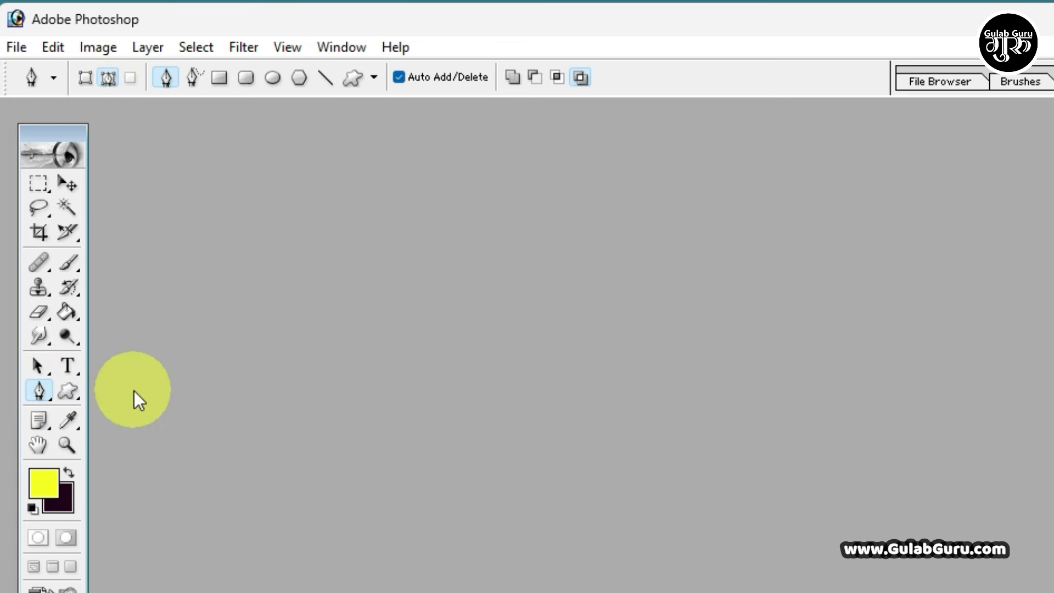
# Step: Toggle between Shape Layers and Paths modes, then settle on the Freeform Pen in Paths mode
pyautogui.click(82, 78)
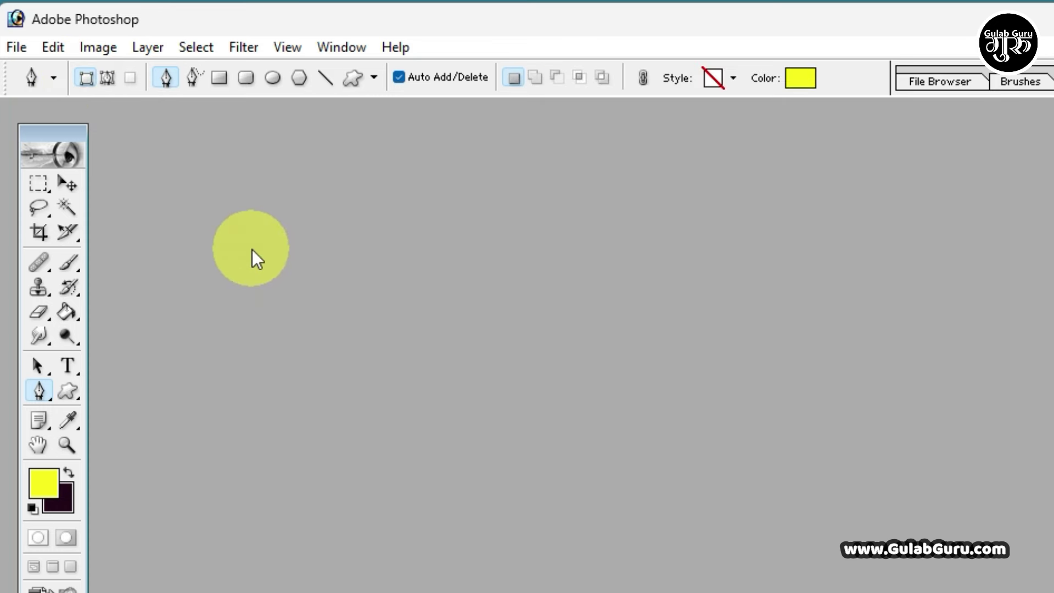
pyautogui.click(110, 79)
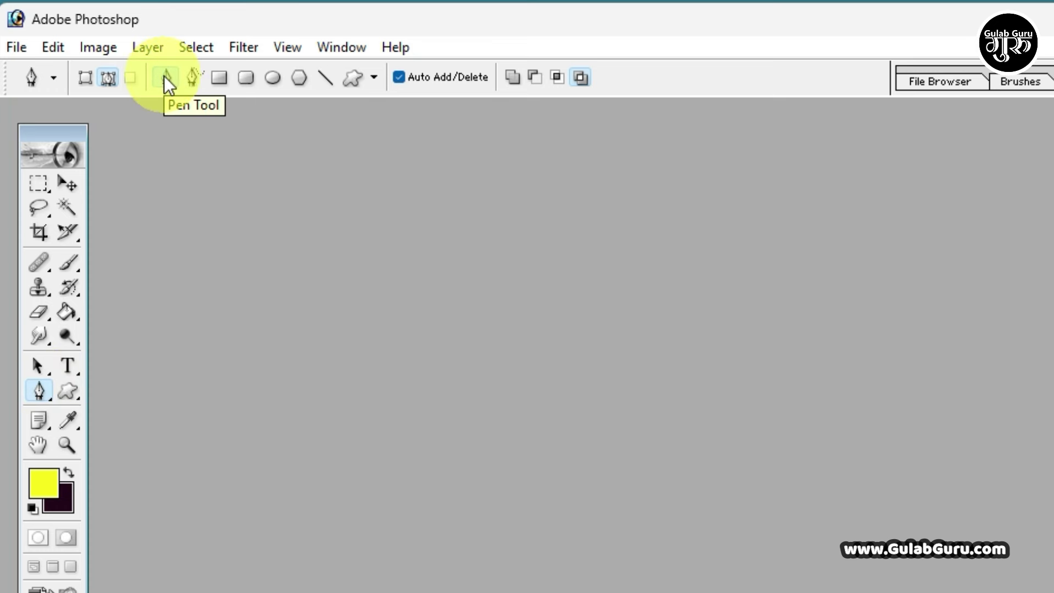
pyautogui.click(193, 78)
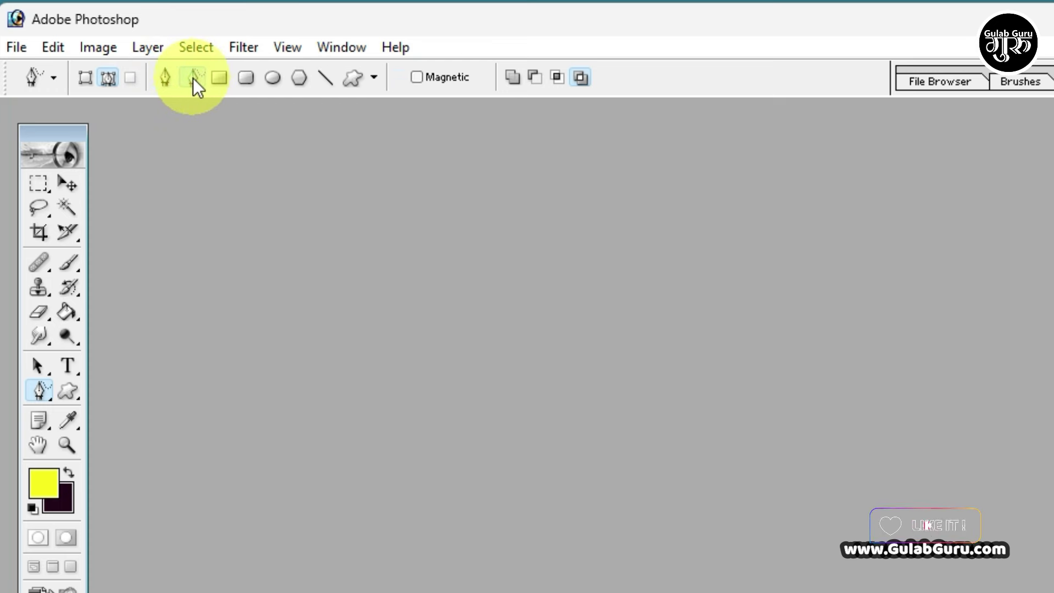
pyautogui.click(39, 392)
pyautogui.click(127, 411)
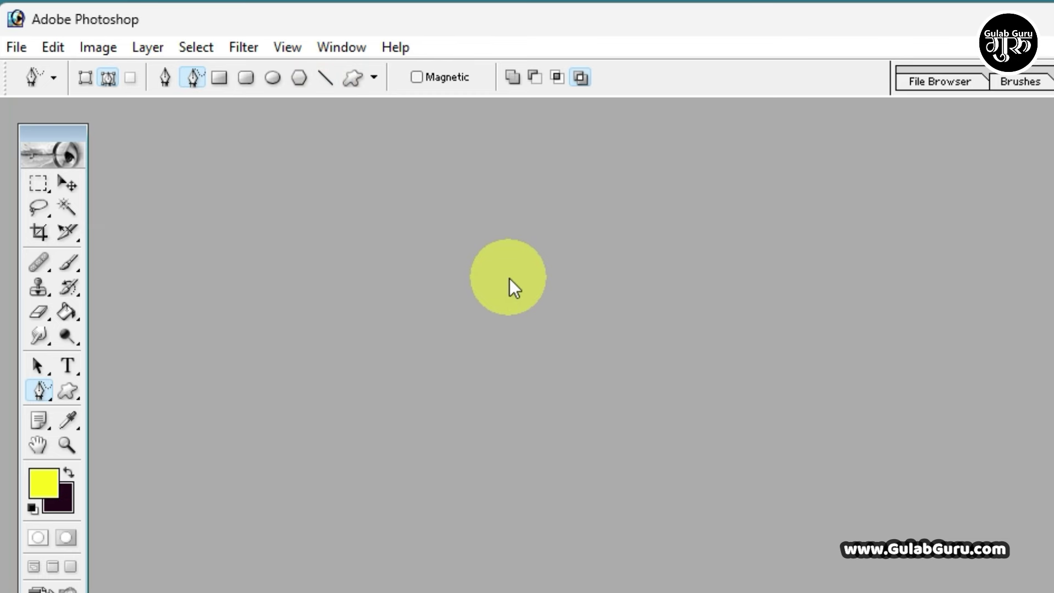
# Step: Create a new blank document, Untitled-1, using the A4 preset
pyautogui.hotkey('ctrl', 'n')
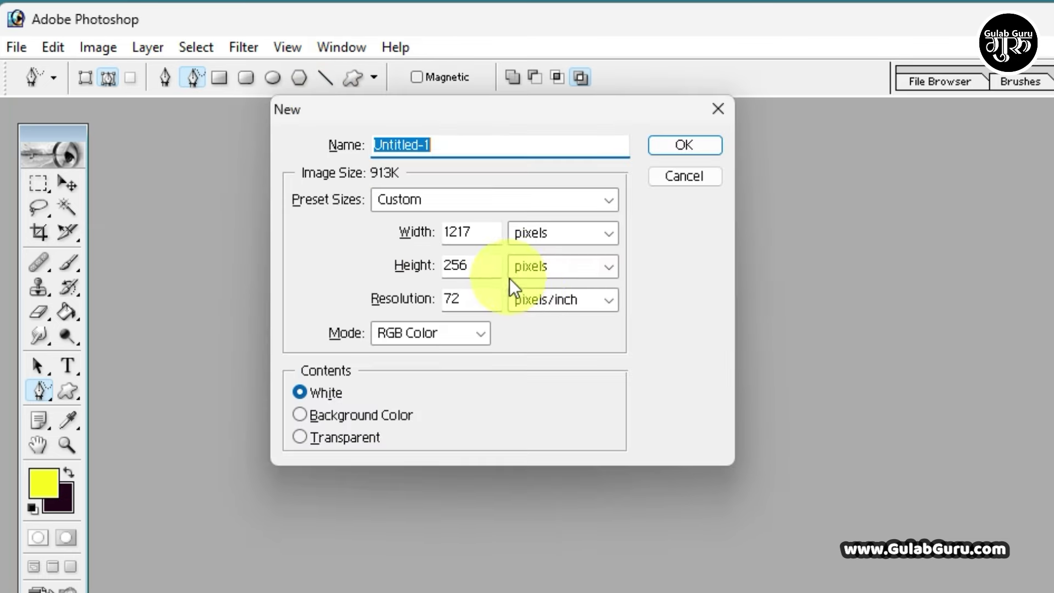
pyautogui.click(562, 202)
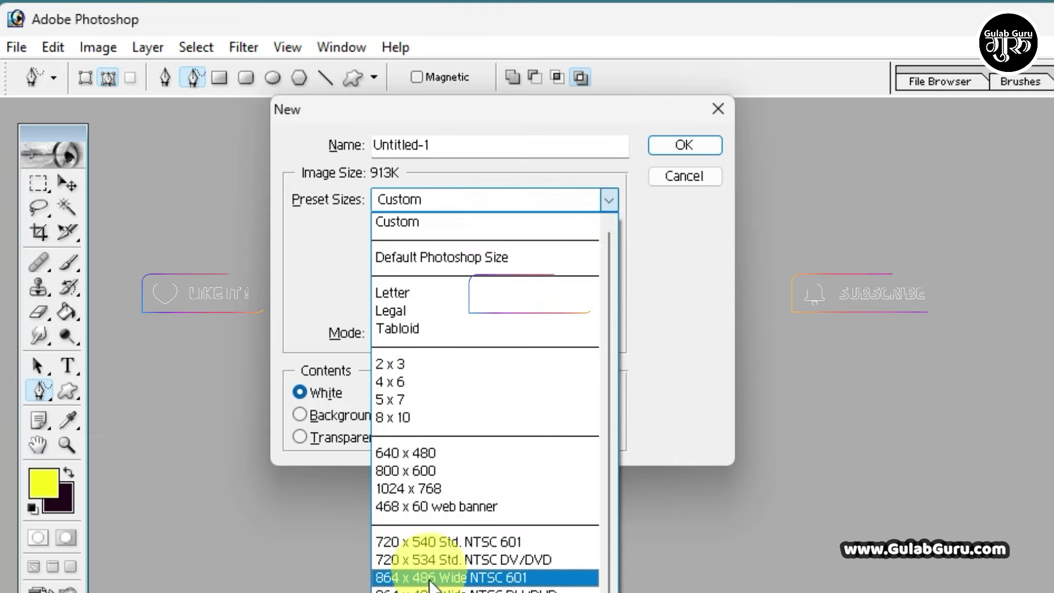
pyautogui.scroll(-3, 439, 571)
pyautogui.click(418, 576)
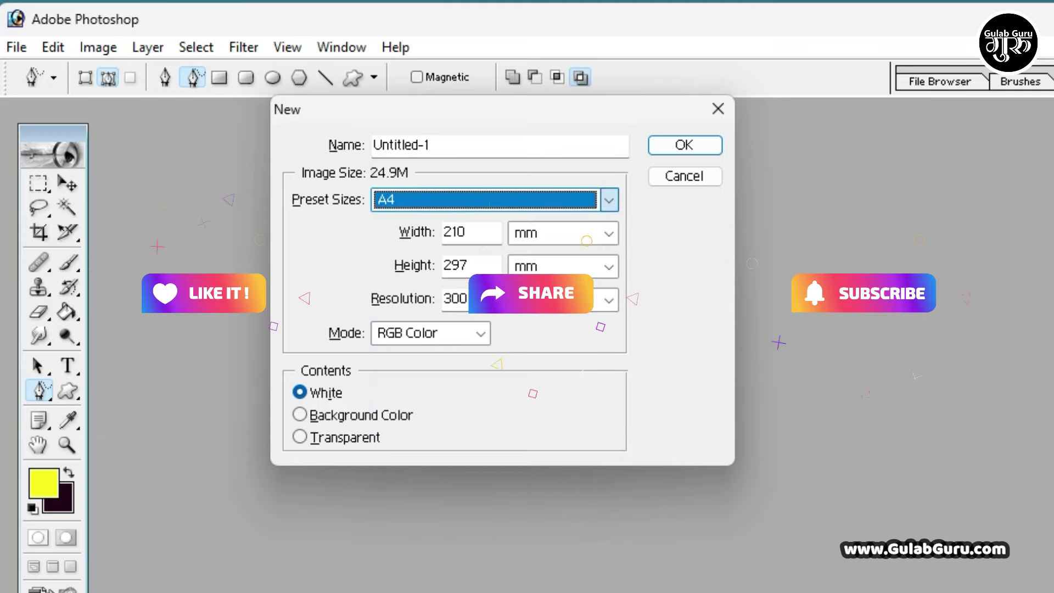
pyautogui.click(683, 145)
# Step: Maximize the document window, adjust the zoom, and set the Pen tool to Shape Layers mode
pyautogui.moveTo(356, 127)
pyautogui.mouseDown()
pyautogui.moveTo(565, 133)
pyautogui.moveTo(513, 135)
pyautogui.mouseUp()
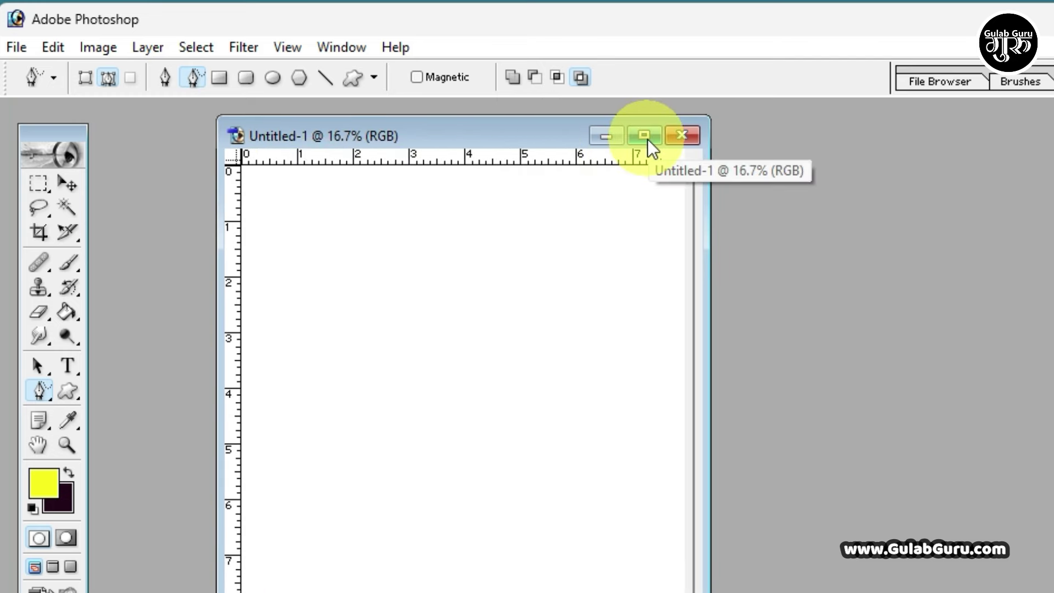
pyautogui.click(645, 137)
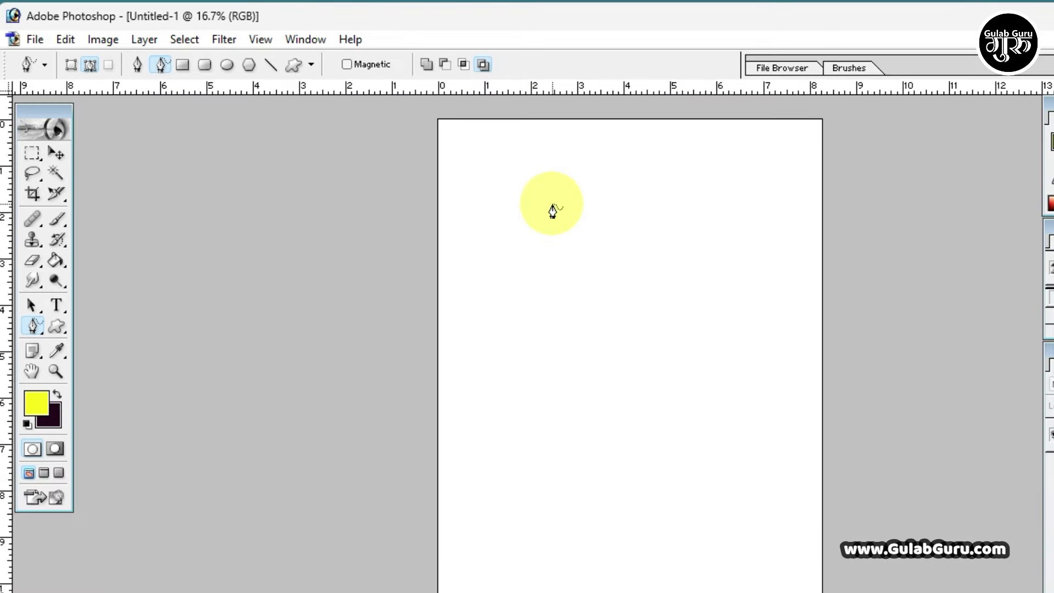
pyautogui.hotkey('ctrl', '+')
pyautogui.hotkey('ctrl', '+')
pyautogui.hotkey('ctrl', '+')
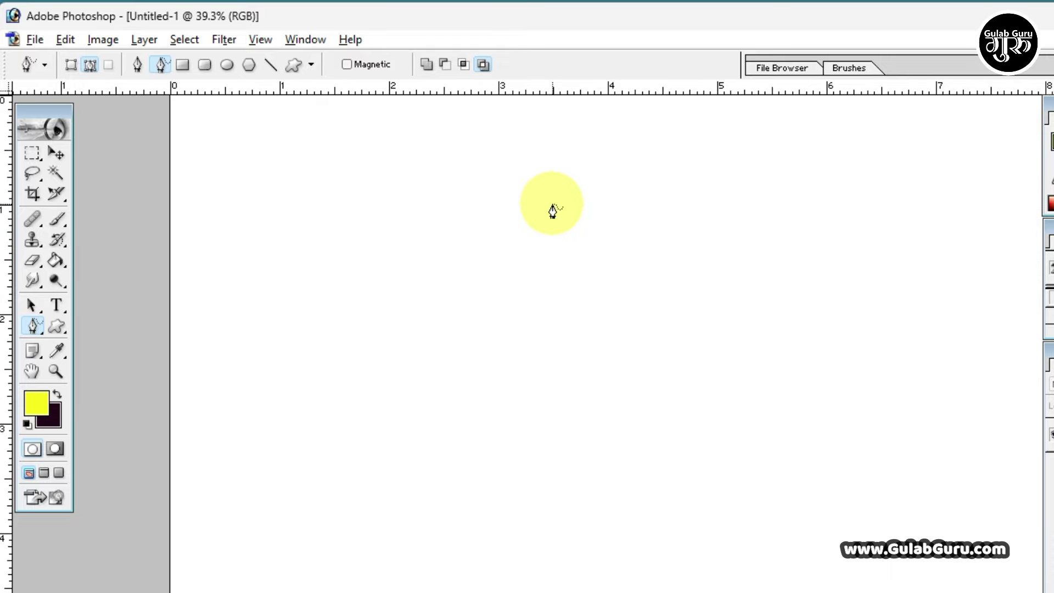
pyautogui.hotkey('ctrl', '+')
pyautogui.hotkey('ctrl', '0')
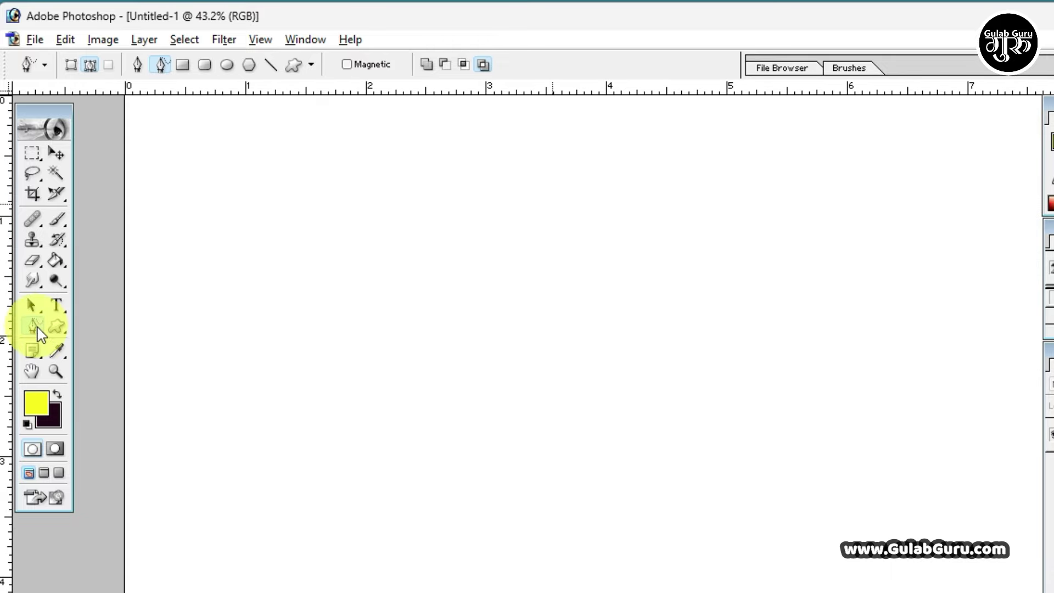
pyautogui.moveTo(38, 332); pyautogui.dragTo(105, 328)
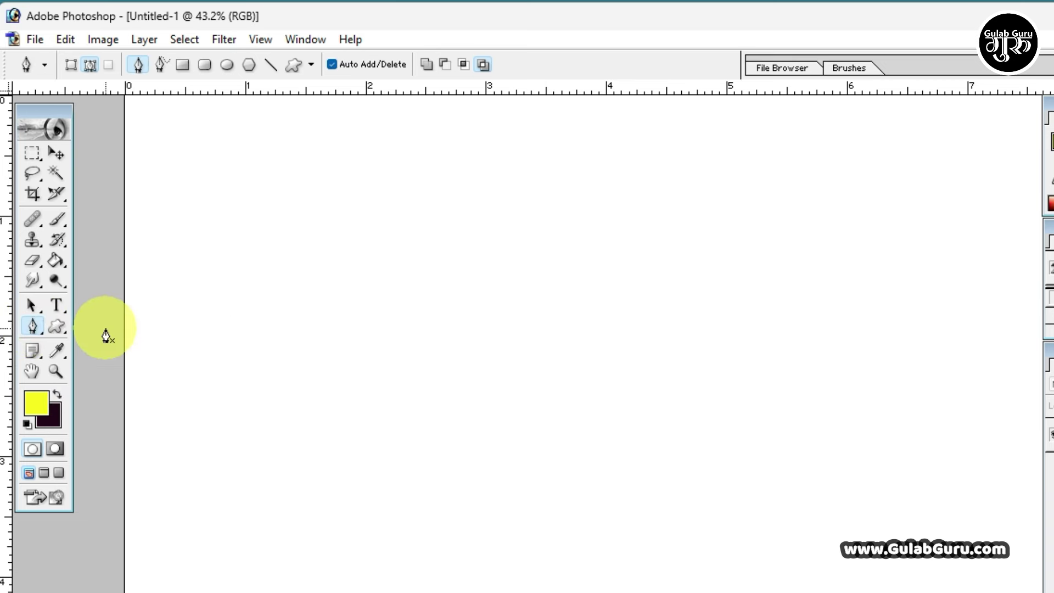
pyautogui.click(71, 66)
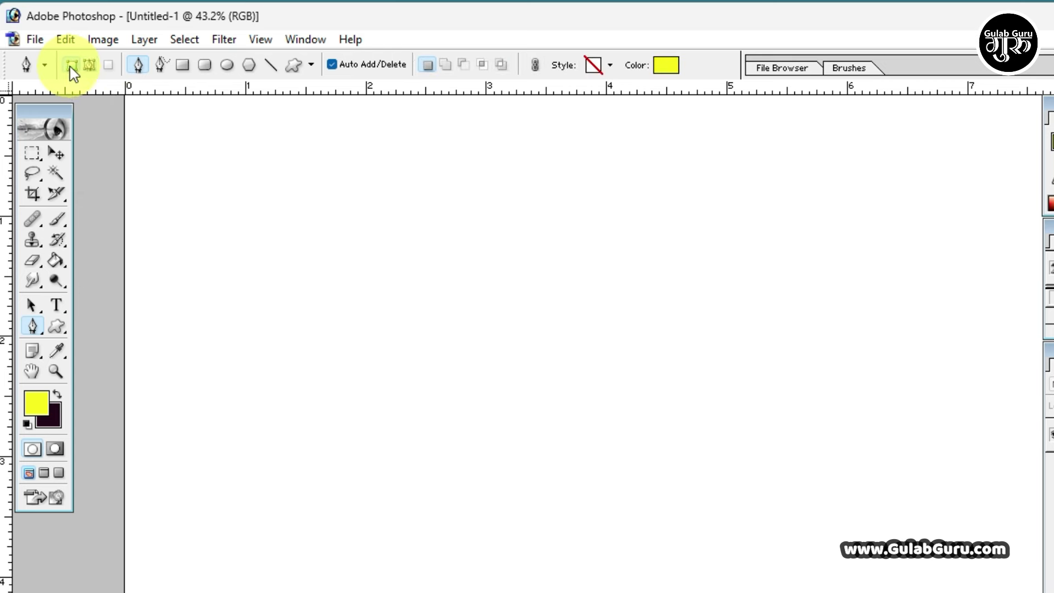
# Step: Draw a yellow six-sided filled shape in the page's upper-left, closing it on the starting corner
pyautogui.click(350, 182)
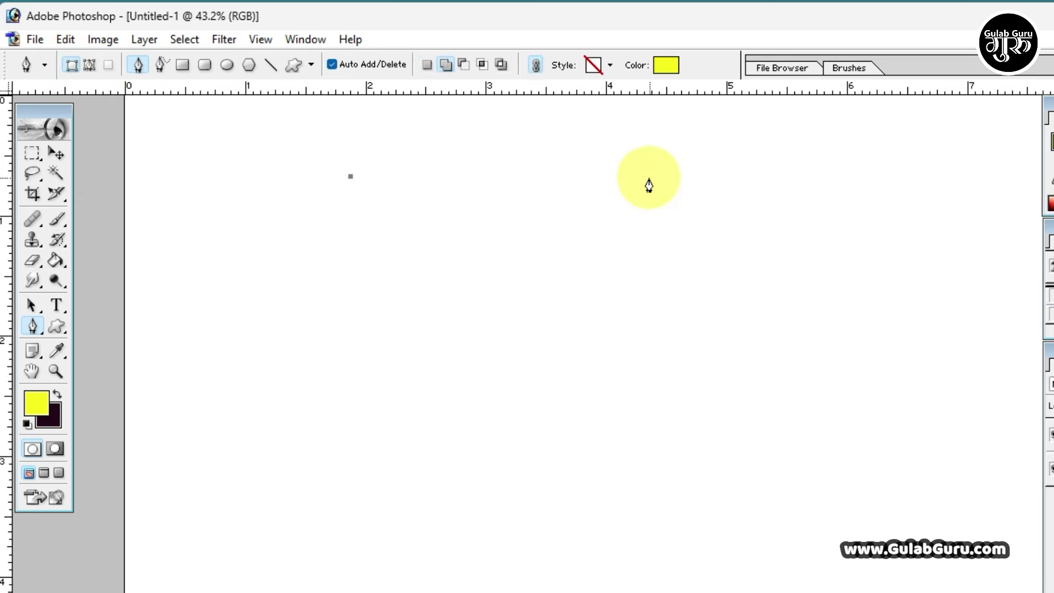
pyautogui.click(610, 187)
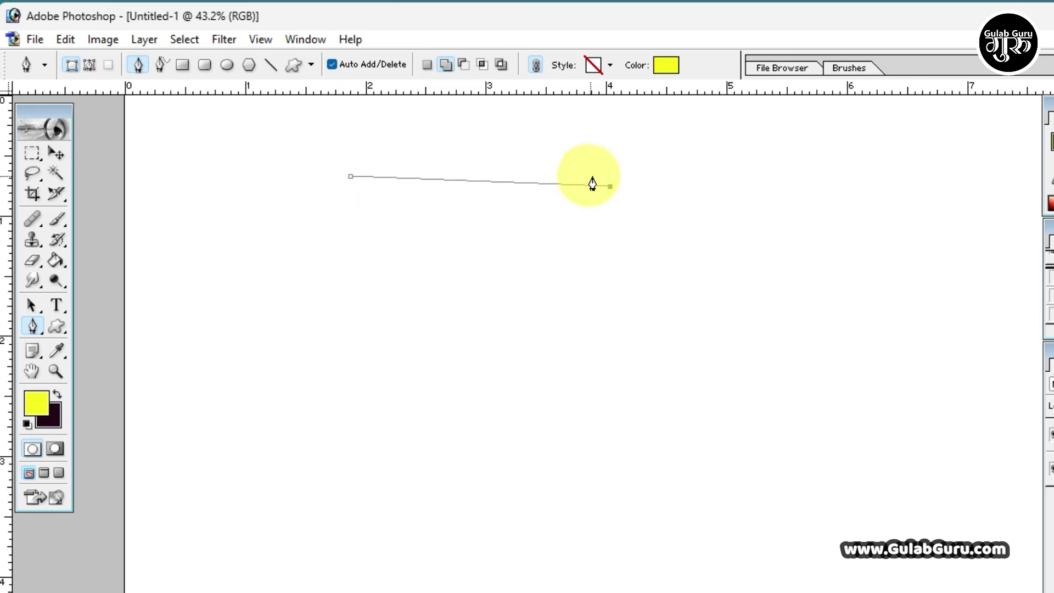
pyautogui.click(648, 378)
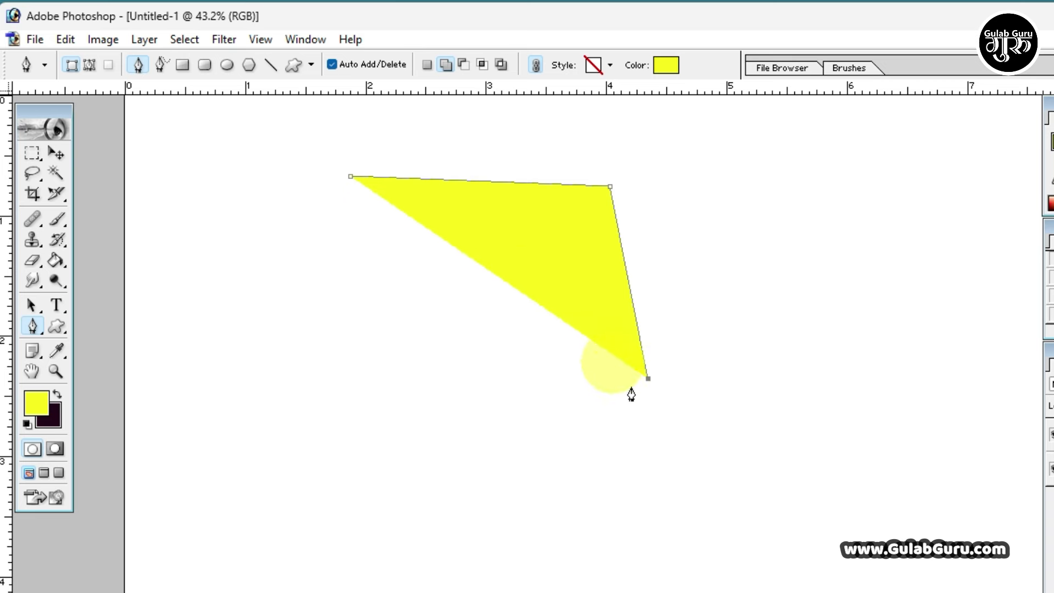
pyautogui.click(376, 455)
pyautogui.click(288, 319)
pyautogui.click(308, 212)
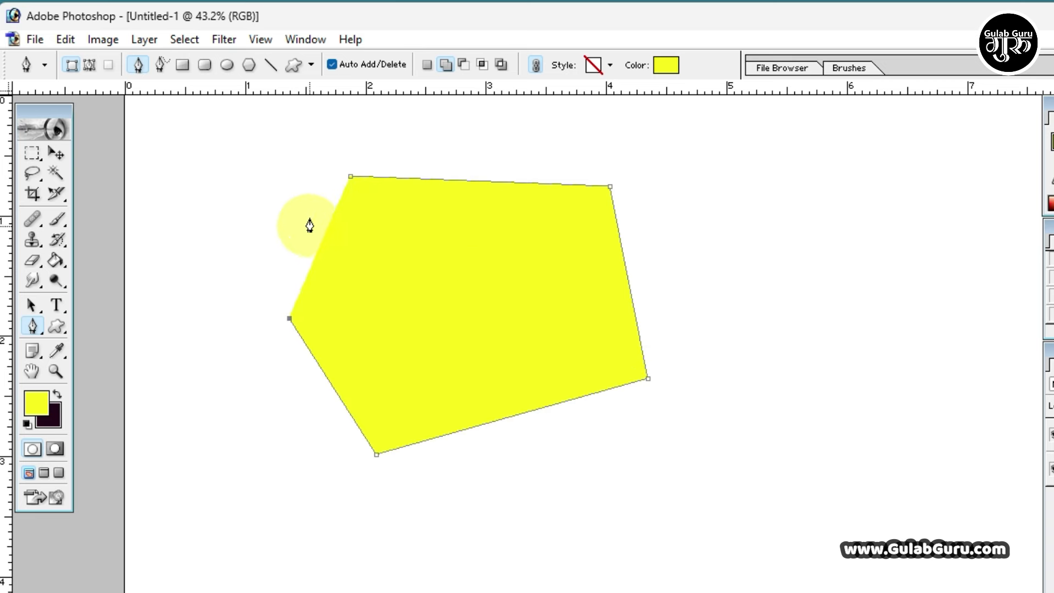
pyautogui.click(346, 180)
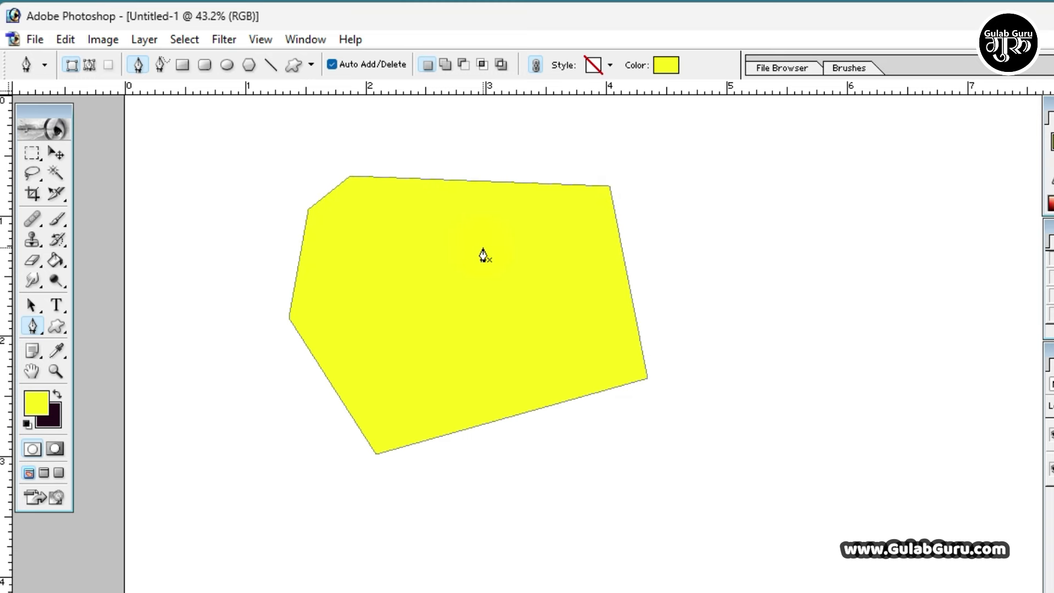
# Step: Switch the Pen to Paths mode and draw a closed seven-point outline path right of the yellow shape
pyautogui.click(89, 65)
pyautogui.click(676, 179)
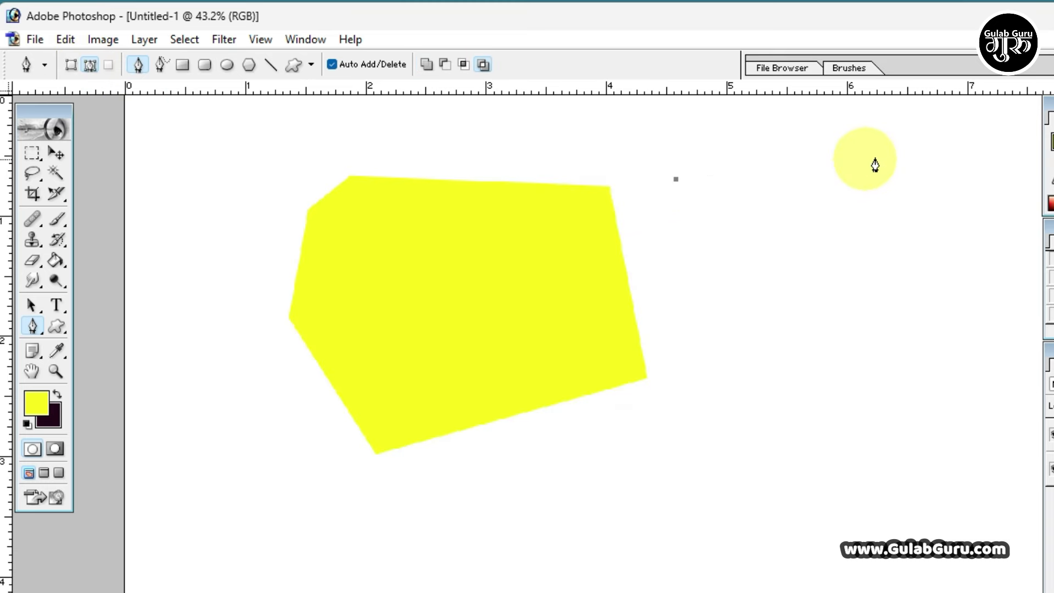
pyautogui.click(878, 158)
pyautogui.click(959, 259)
pyautogui.click(943, 355)
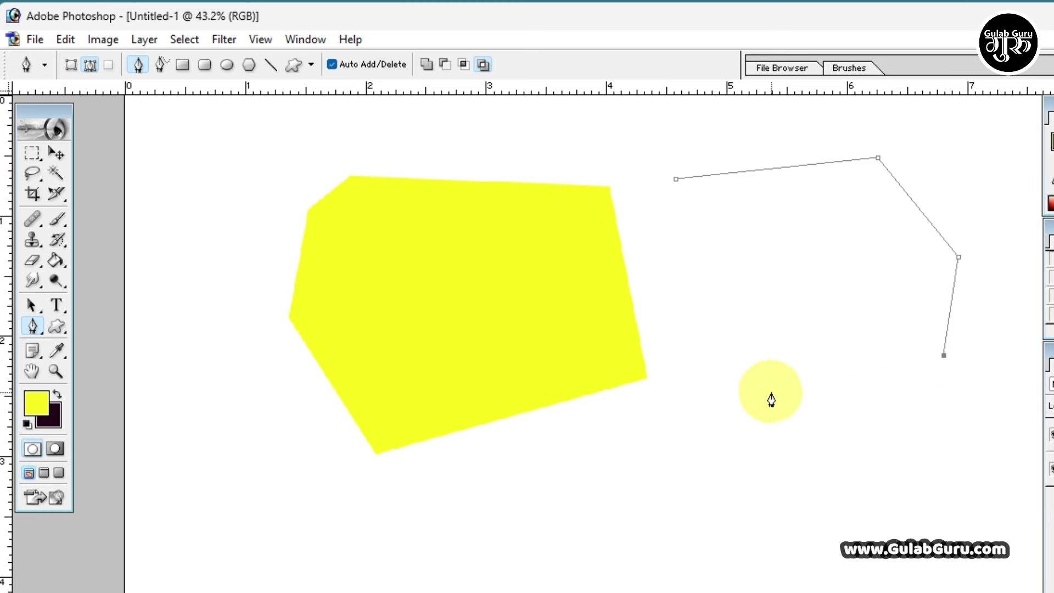
pyautogui.click(771, 392)
pyautogui.click(681, 299)
pyautogui.click(648, 209)
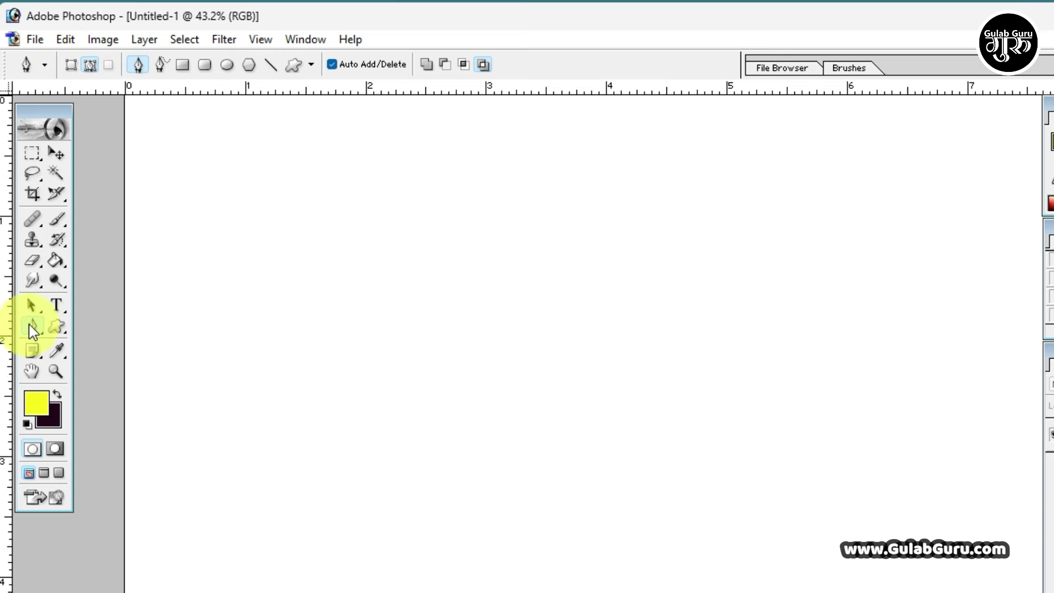
# Step: With the Freeform Pen, sketch a loop in Paths mode, then draw a yellow blob shape layer
pyautogui.click(32, 328)
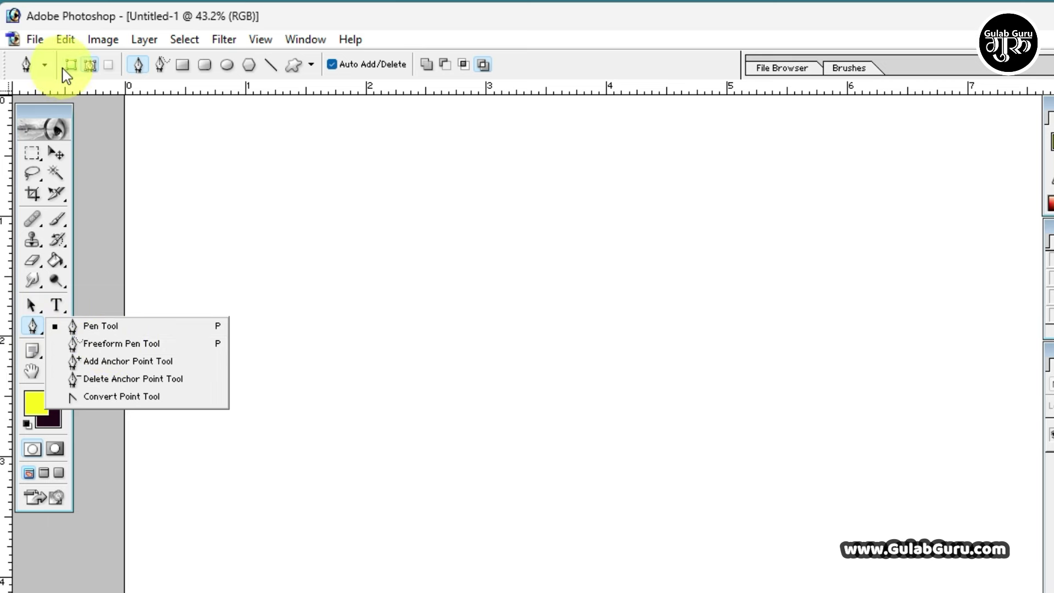
pyautogui.click(124, 343)
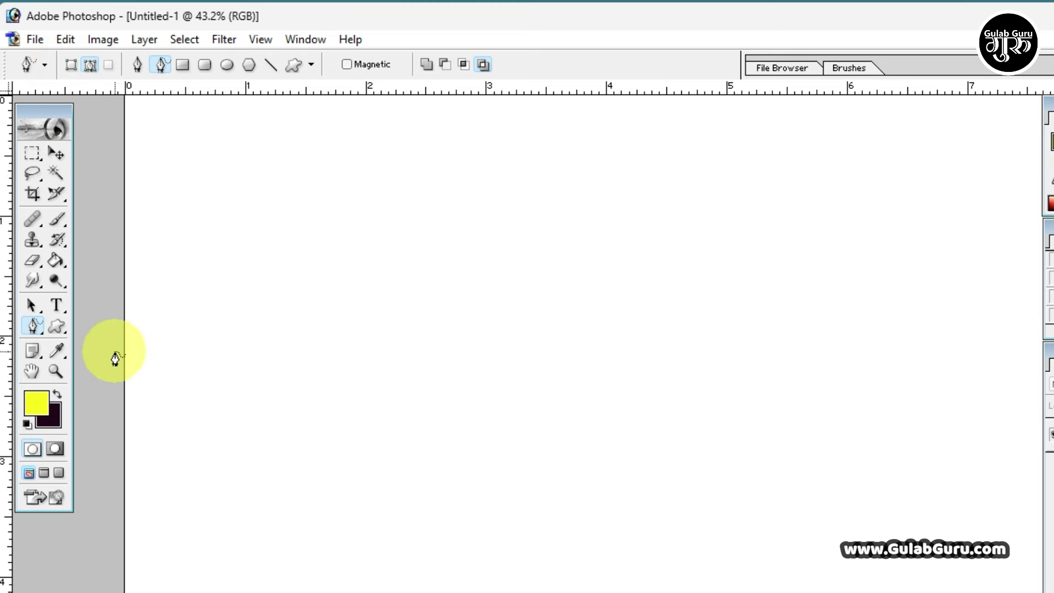
pyautogui.click(89, 69)
pyautogui.moveTo(363, 190)
pyautogui.mouseDown()
pyautogui.moveTo(580, 418)
pyautogui.moveTo(313, 412)
pyautogui.moveTo(278, 209)
pyautogui.moveTo(381, 196)
pyautogui.mouseUp()
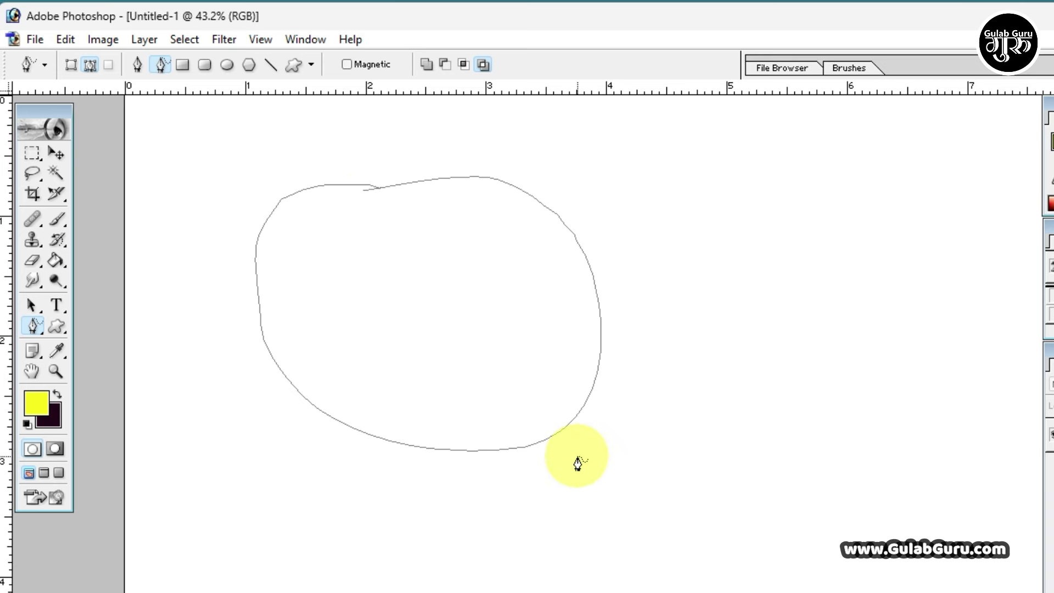
pyautogui.click(69, 66)
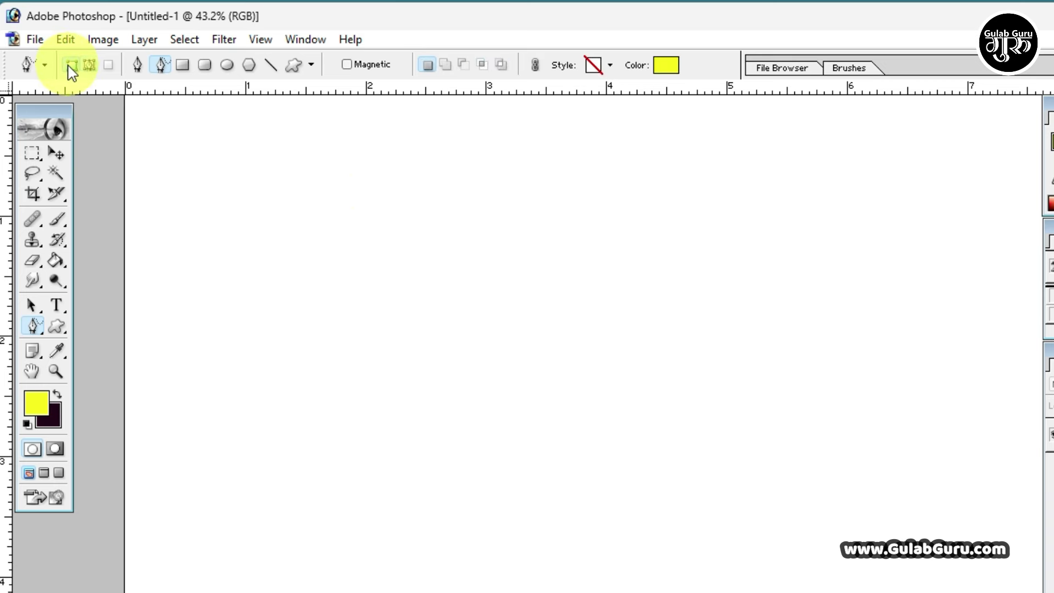
pyautogui.moveTo(269, 171)
pyautogui.mouseDown()
pyautogui.moveTo(325, 148)
pyautogui.moveTo(551, 216)
pyautogui.moveTo(509, 407)
pyautogui.moveTo(251, 275)
pyautogui.moveTo(262, 170)
pyautogui.moveTo(272, 170)
pyautogui.mouseUp()
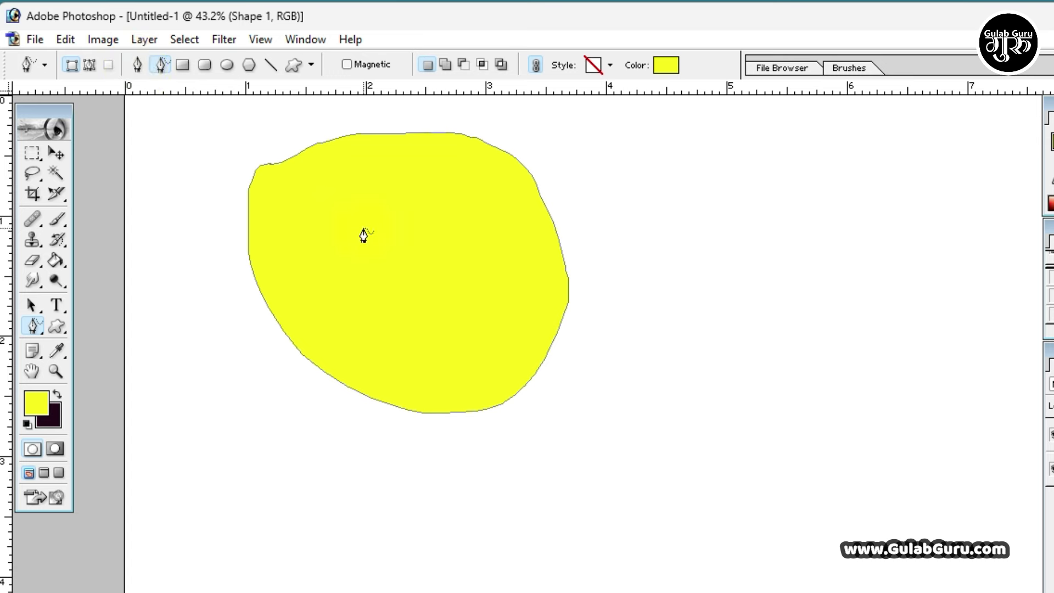
# Step: Recolour the freehand blob light grey, then delete its Shape 1 layer in the Layers panel
pyautogui.click(666, 66)
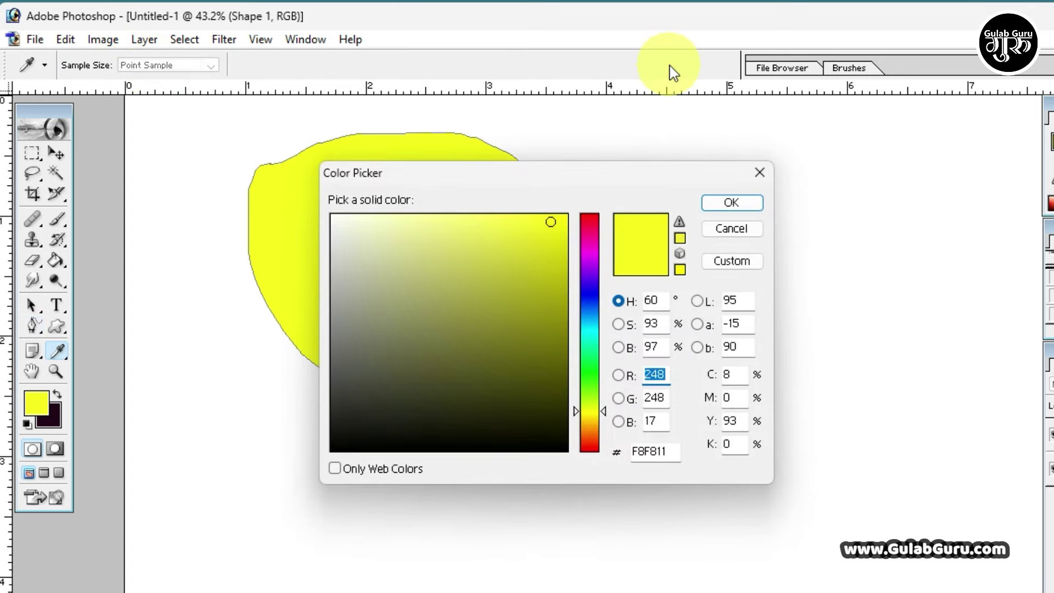
pyautogui.click(328, 396)
pyautogui.moveTo(329, 396); pyautogui.dragTo(351, 285)
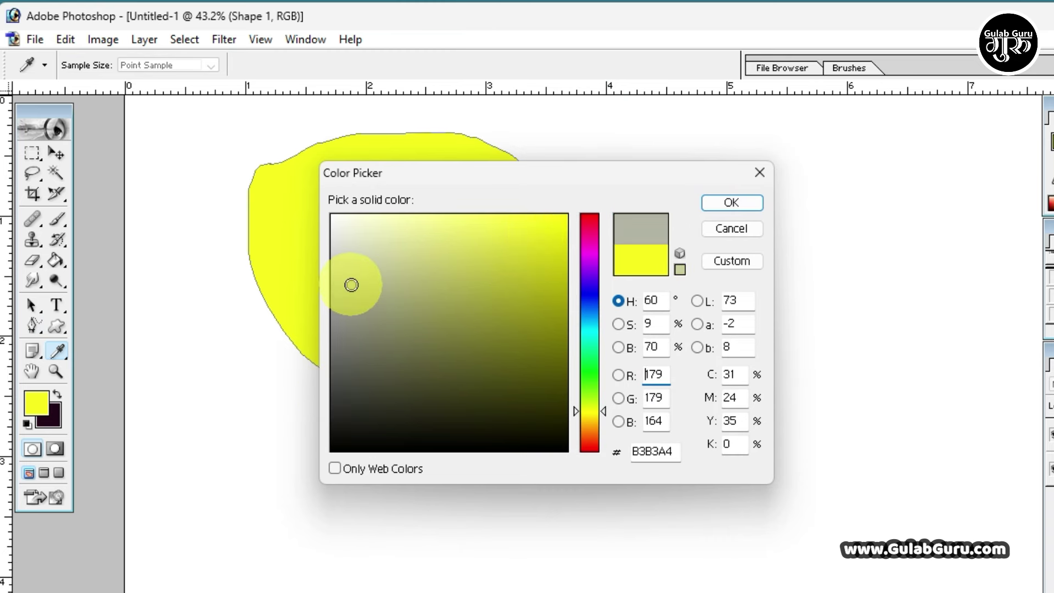
pyautogui.click(732, 204)
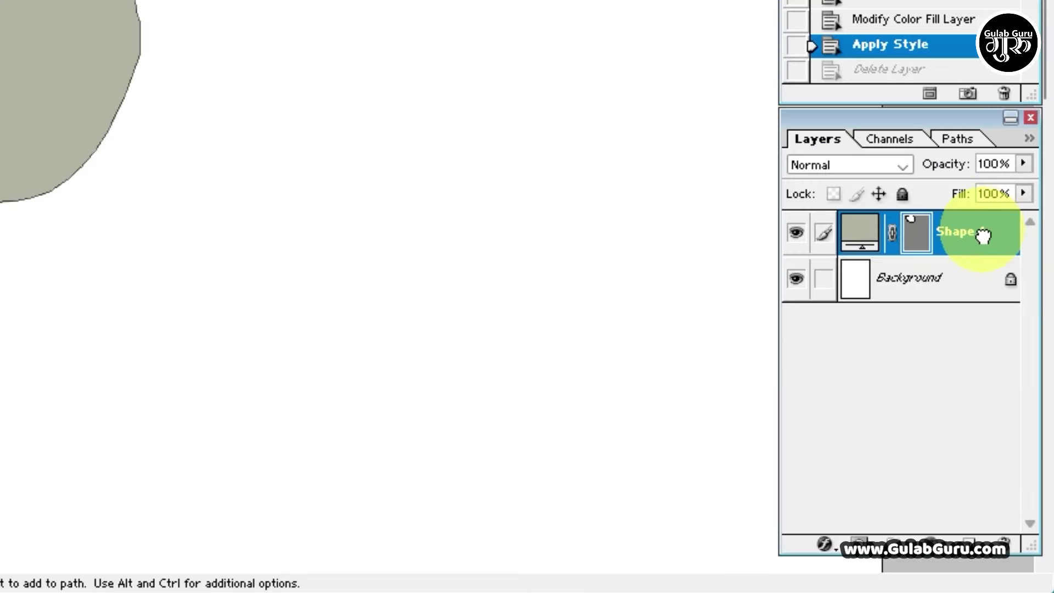
pyautogui.moveTo(983, 235); pyautogui.dragTo(996, 535)
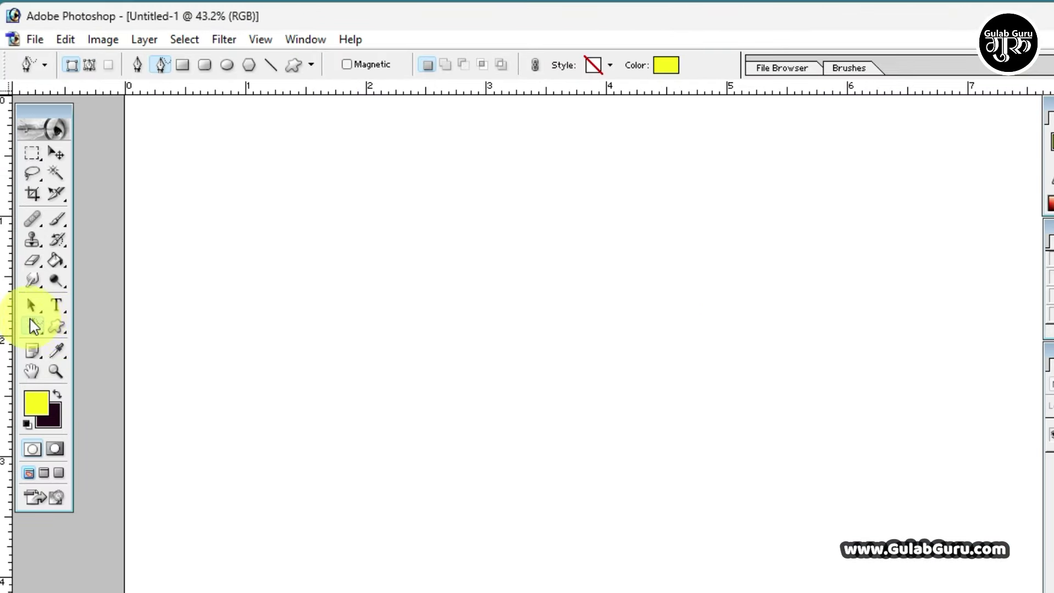
pyautogui.click(23, 274)
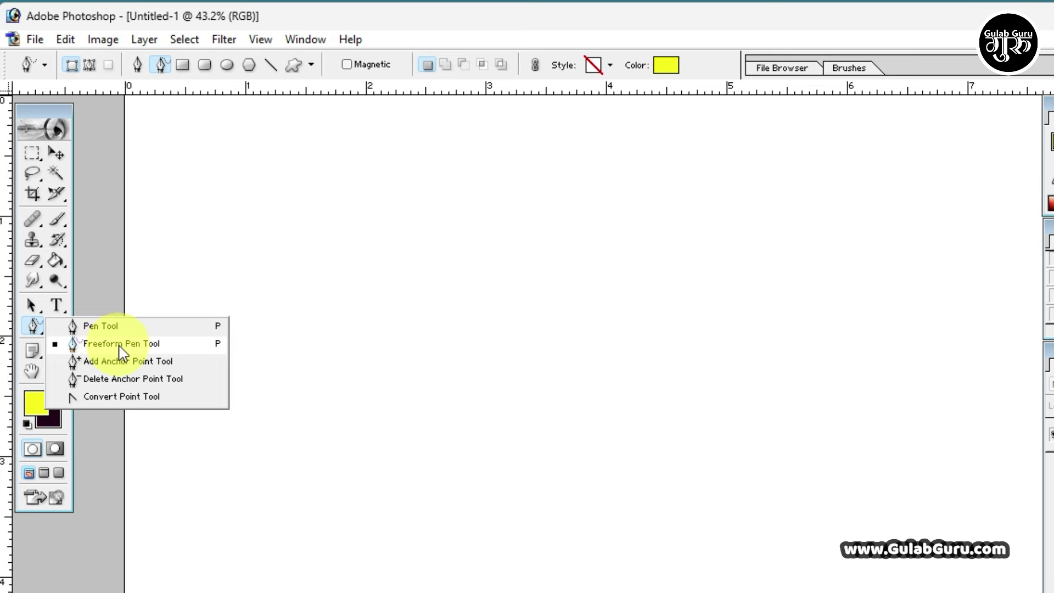
# Step: Switch to the standard Pen tool set to Shape Layers mode
pyautogui.hotkey('shift', 'p')
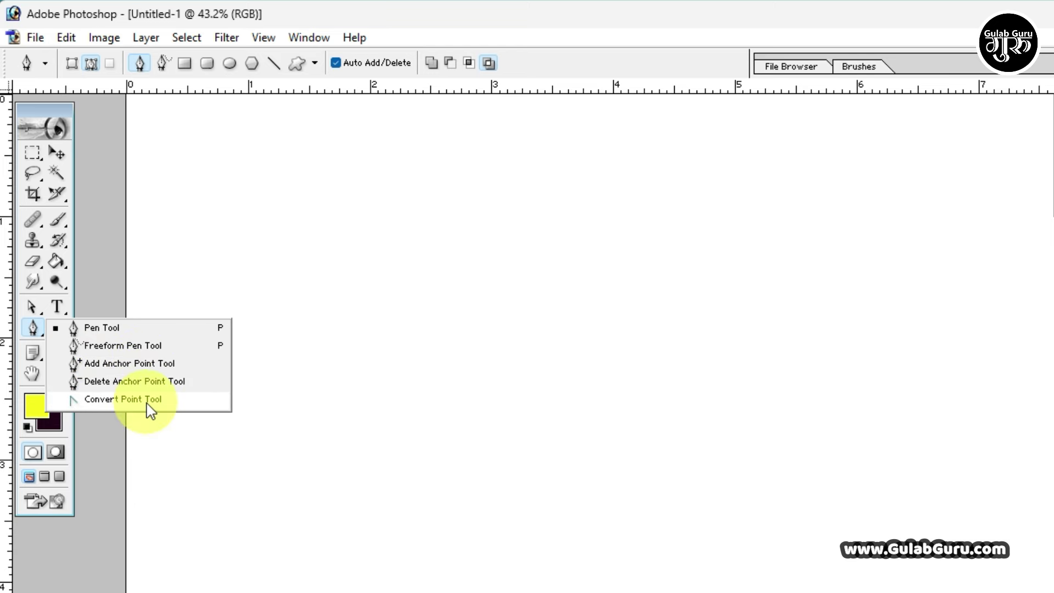
pyautogui.click(100, 329)
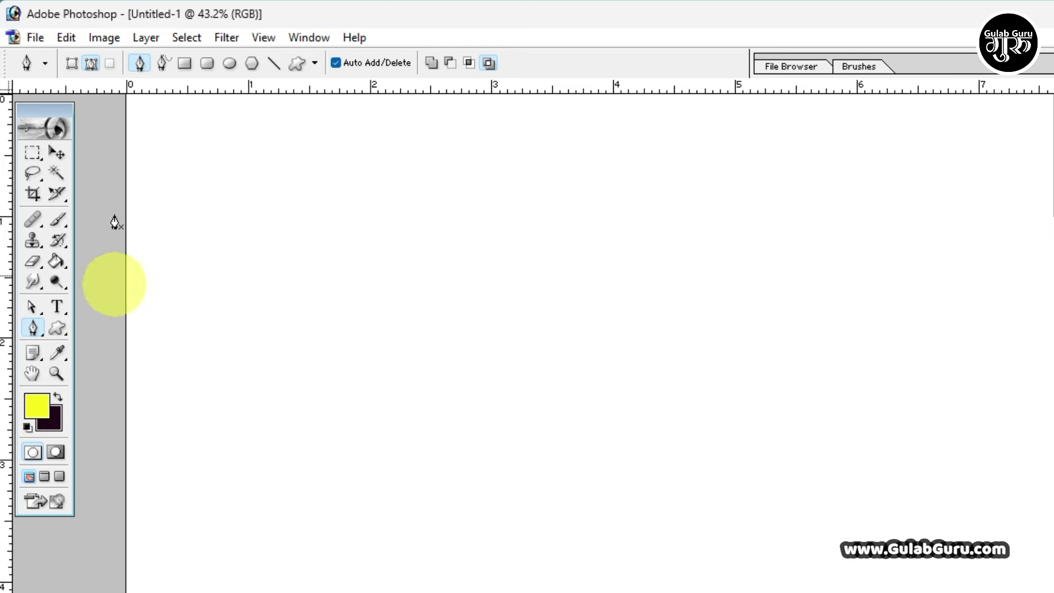
pyautogui.click(72, 63)
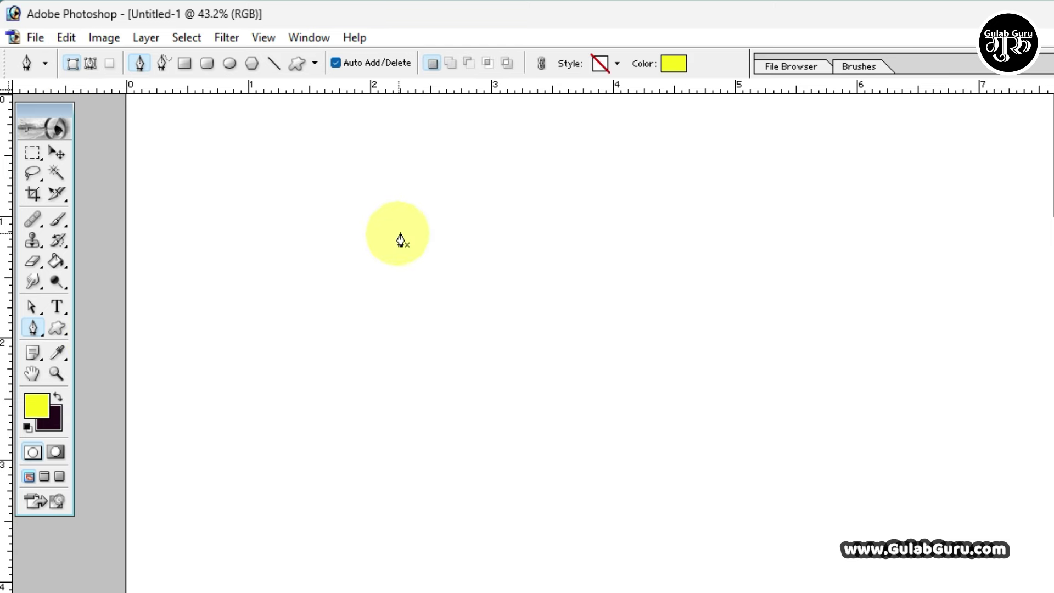
# Step: Draw a seven-cornered yellow polygon in the canvas middle, closing it on the first corner
pyautogui.click(403, 229)
pyautogui.click(643, 229)
pyautogui.click(710, 337)
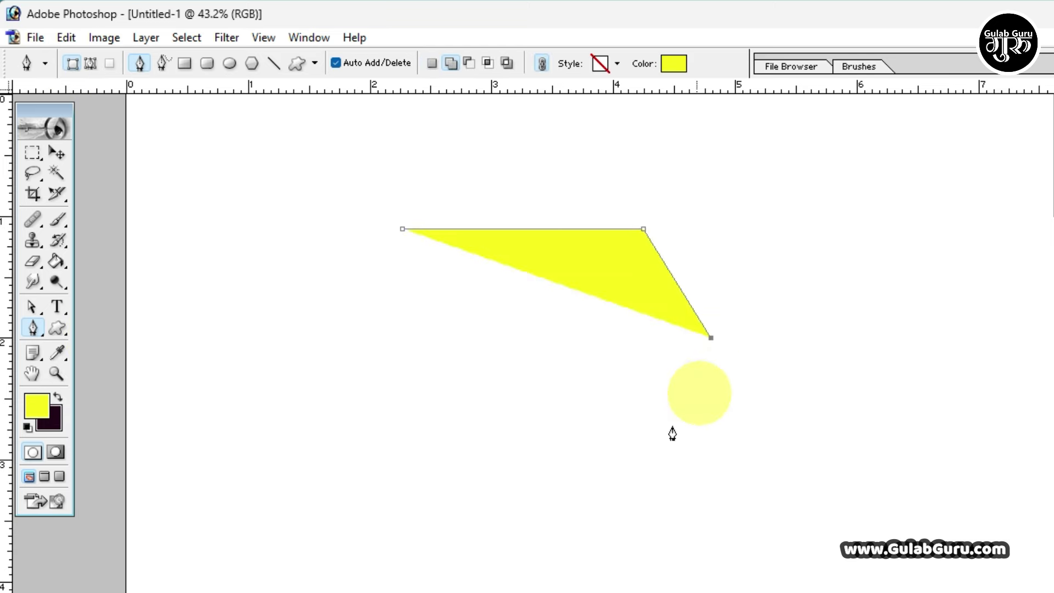
pyautogui.click(619, 448)
pyautogui.click(343, 448)
pyautogui.click(289, 351)
pyautogui.click(307, 265)
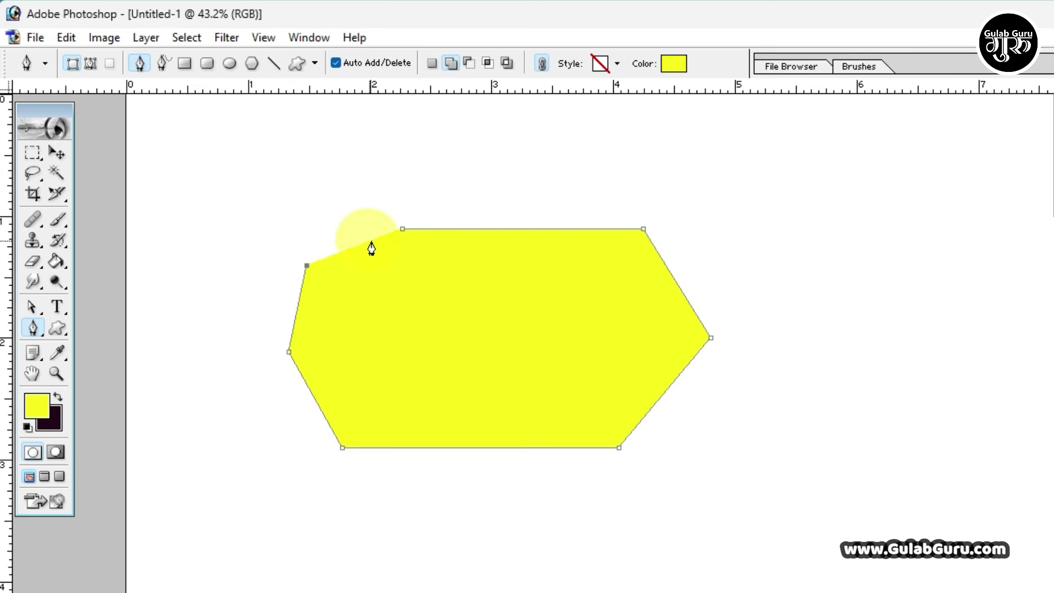
pyautogui.click(401, 230)
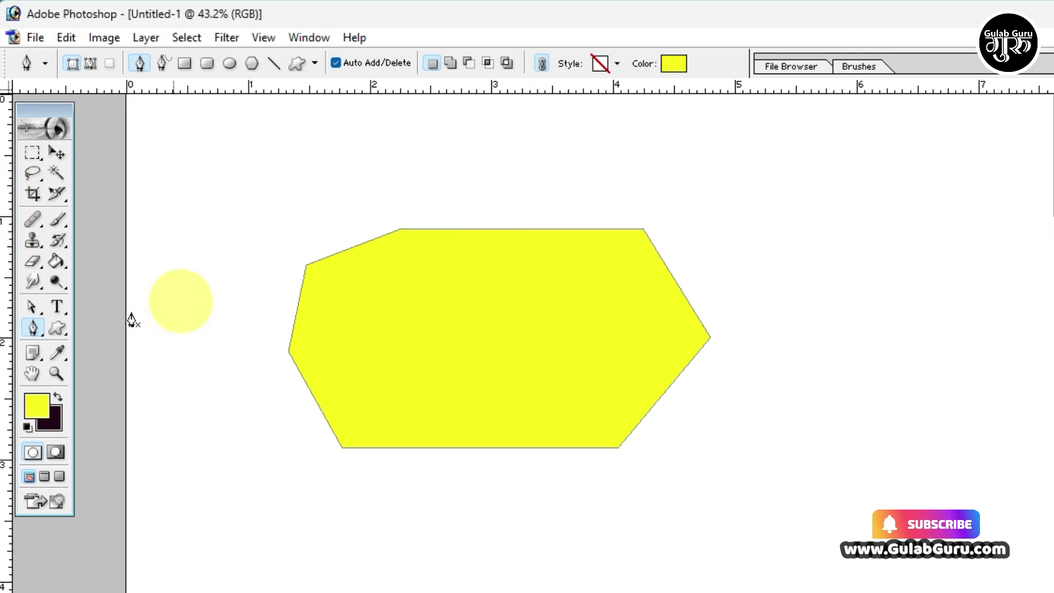
# Step: Add an anchor point midway along the polygon's top edge and drag it up into a curved hump
pyautogui.click(32, 330)
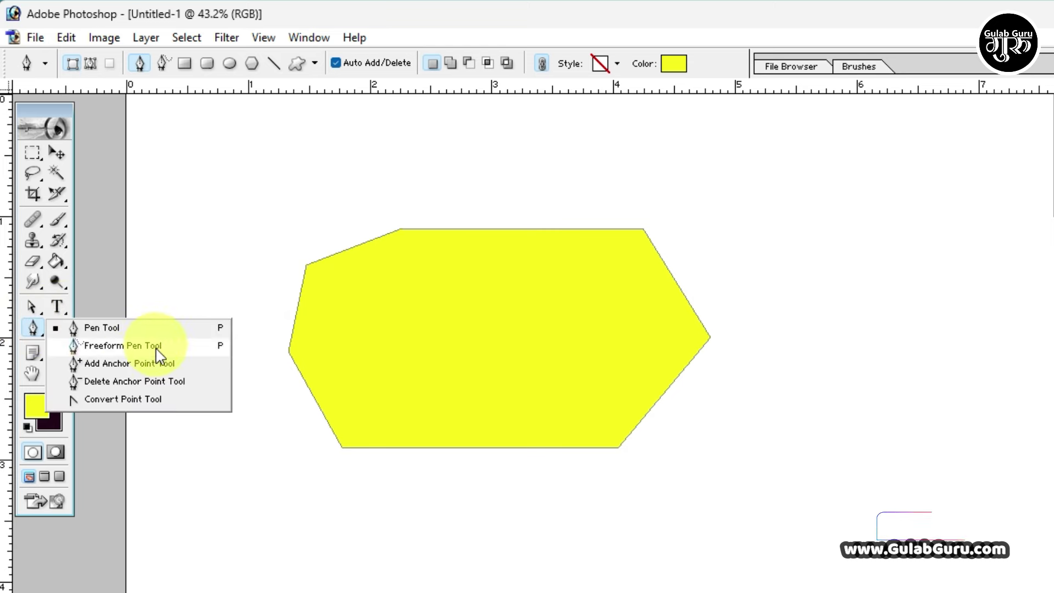
pyautogui.click(131, 365)
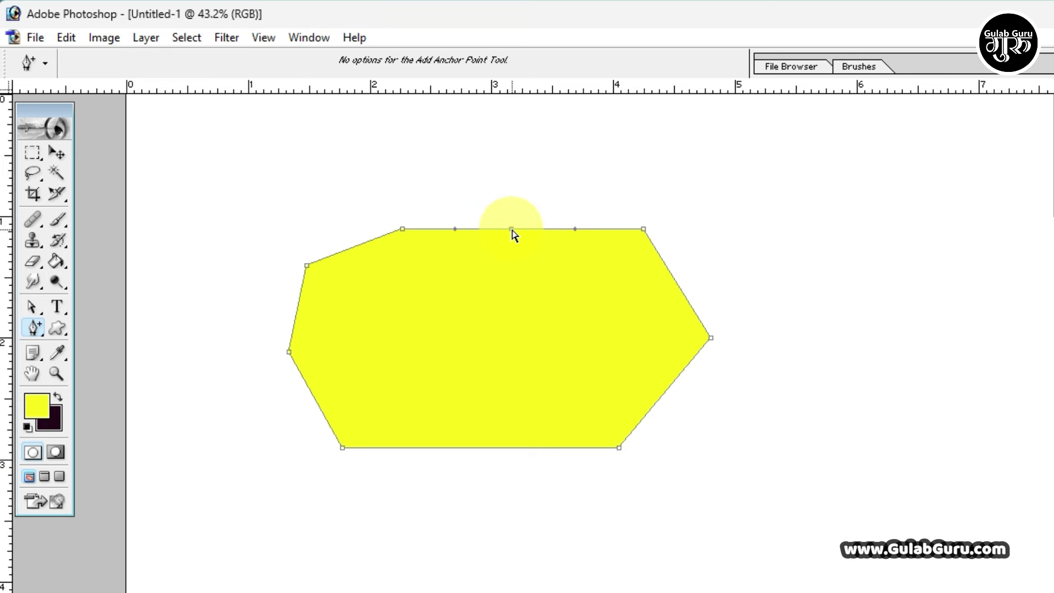
pyautogui.moveTo(513, 232); pyautogui.dragTo(517, 174)
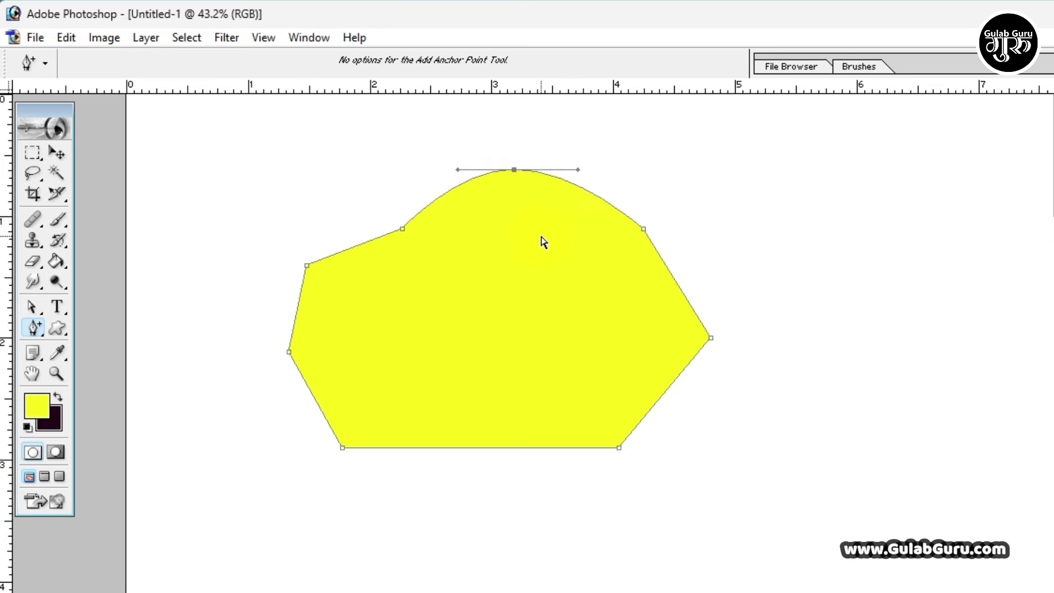
pyautogui.moveTo(34, 328)
pyautogui.mouseDown()
pyautogui.moveTo(138, 352)
pyautogui.moveTo(137, 363)
pyautogui.mouseUp()
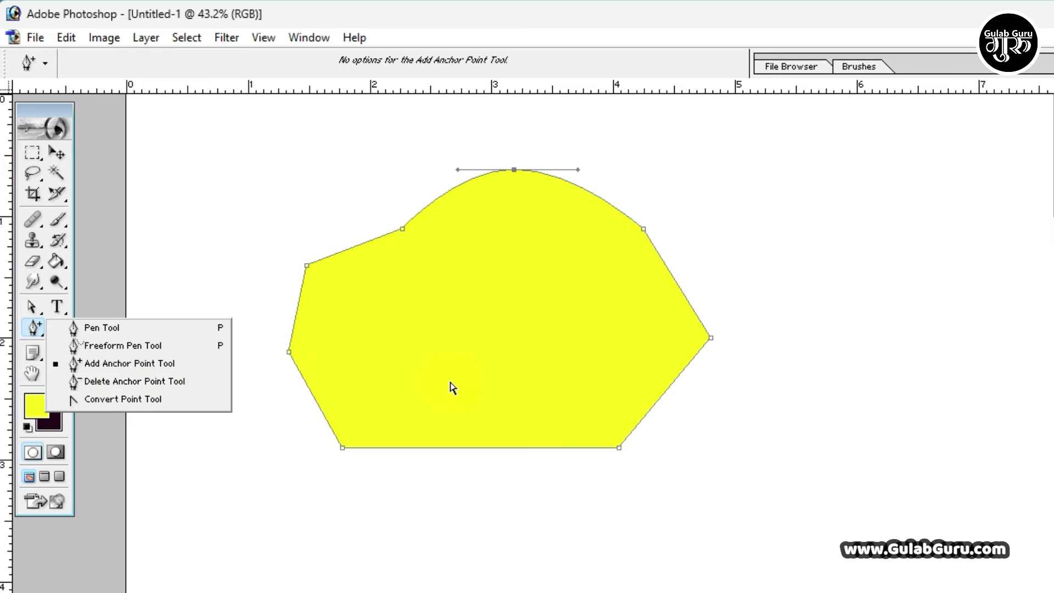
# Step: Delete the top-left, top-right and upper-left corner anchors so the top forms one smooth arch
pyautogui.click(131, 382)
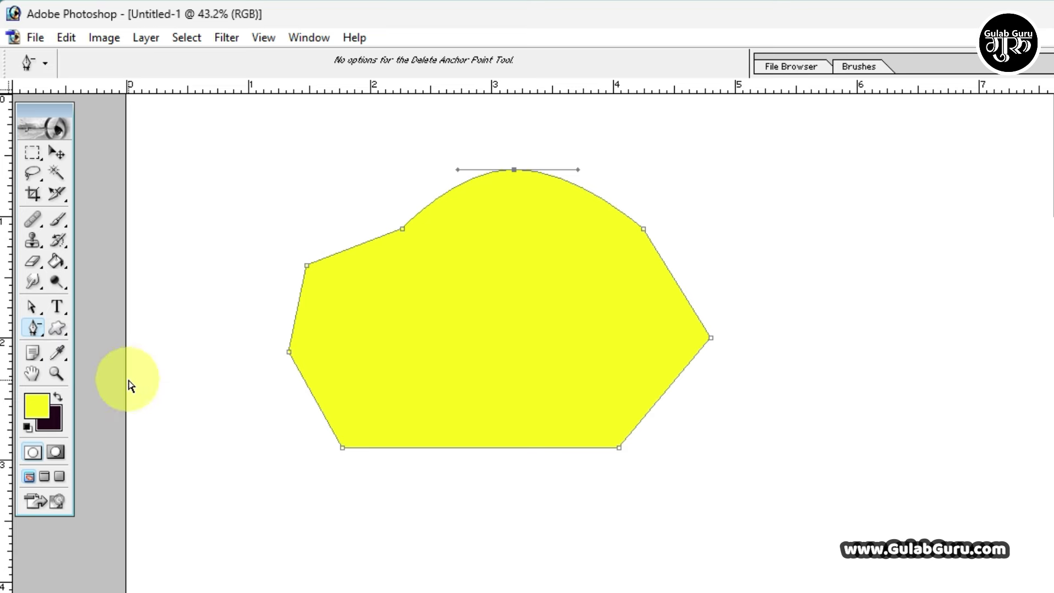
pyautogui.click(403, 230)
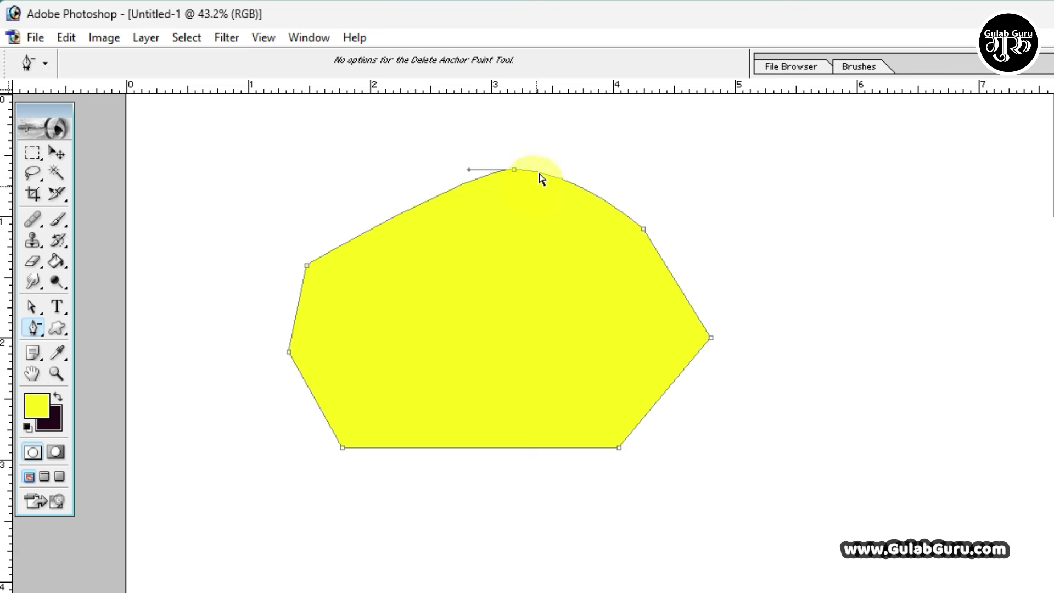
pyautogui.click(644, 229)
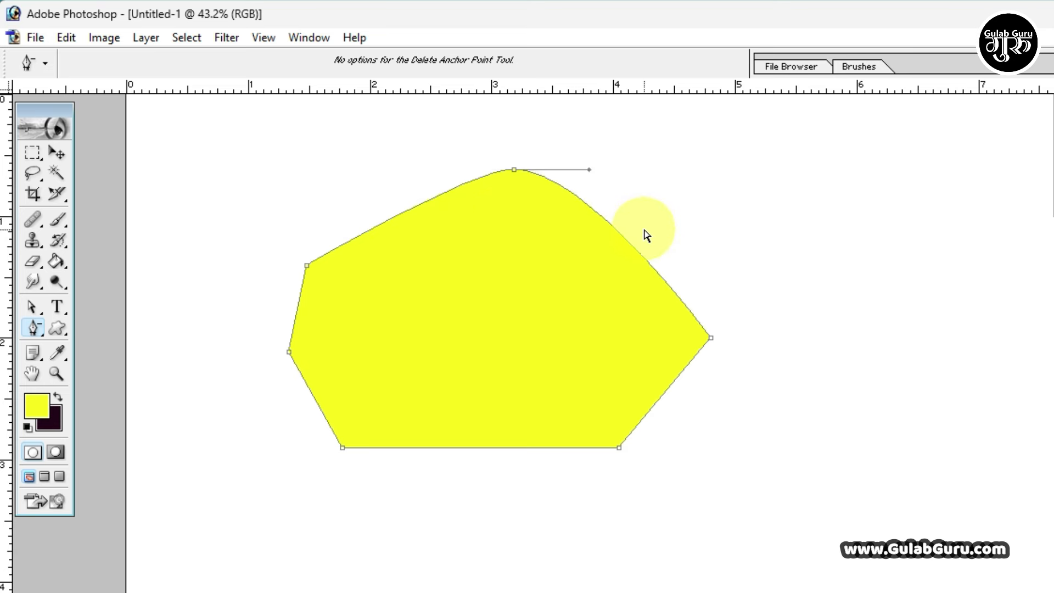
pyautogui.click(306, 266)
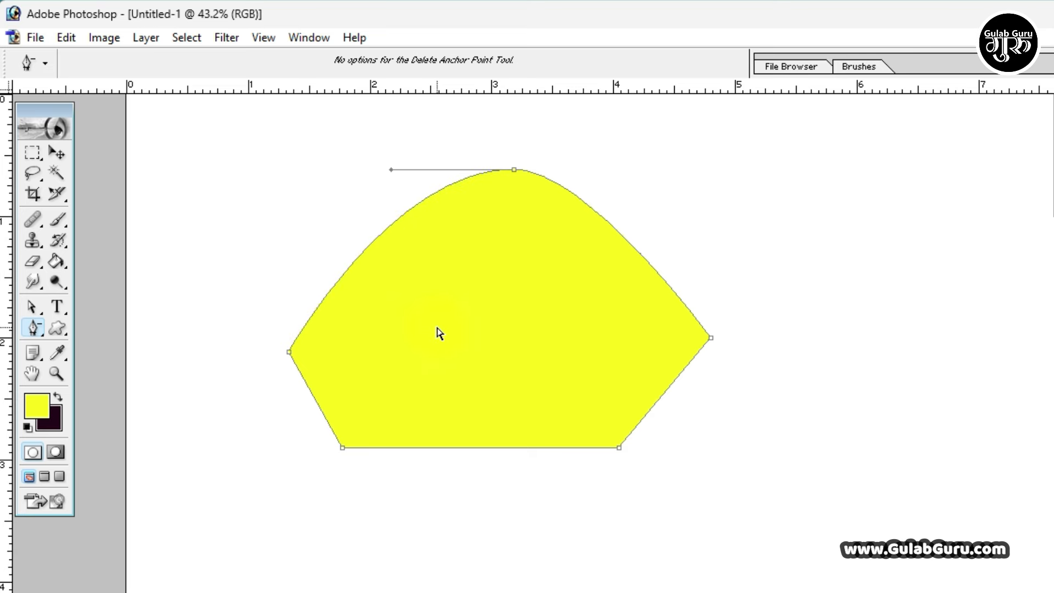
pyautogui.click(33, 328)
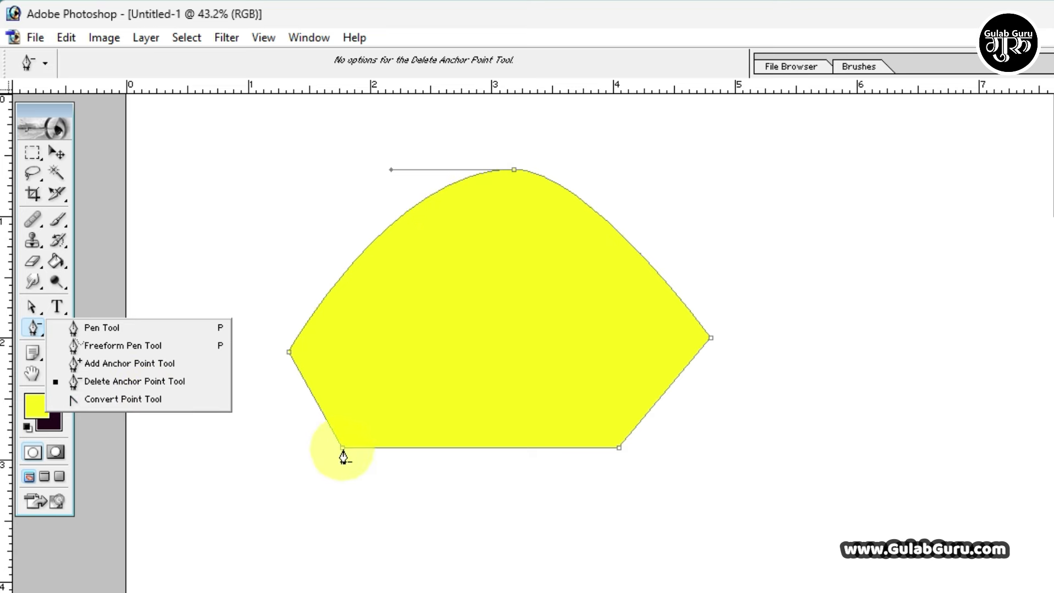
# Step: Round the shape's left and bottom-left corners into smooth curves with the Convert Point tool
pyautogui.click(144, 409)
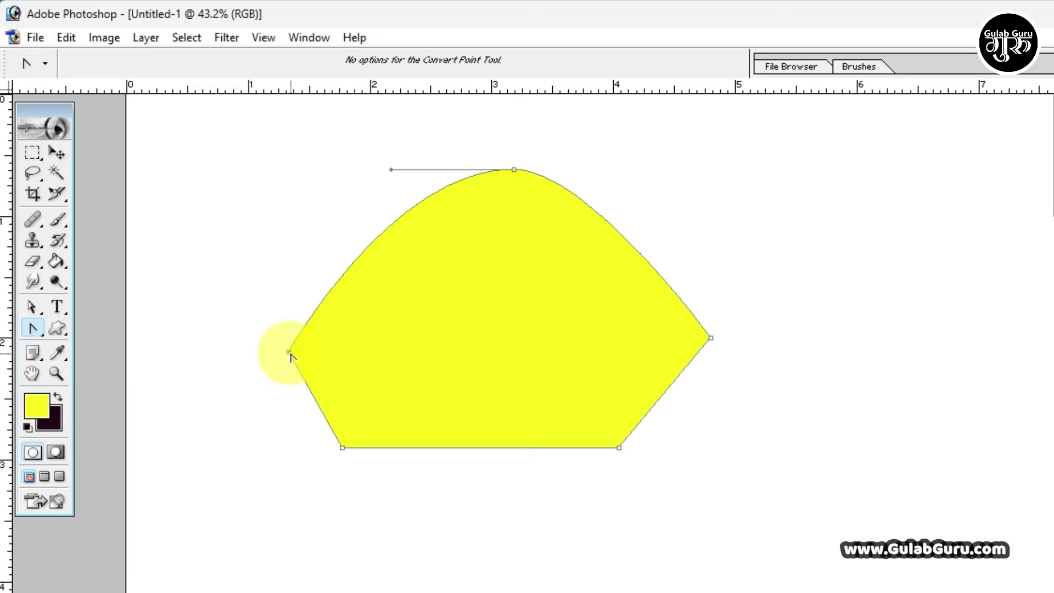
pyautogui.moveTo(289, 352); pyautogui.dragTo(290, 269)
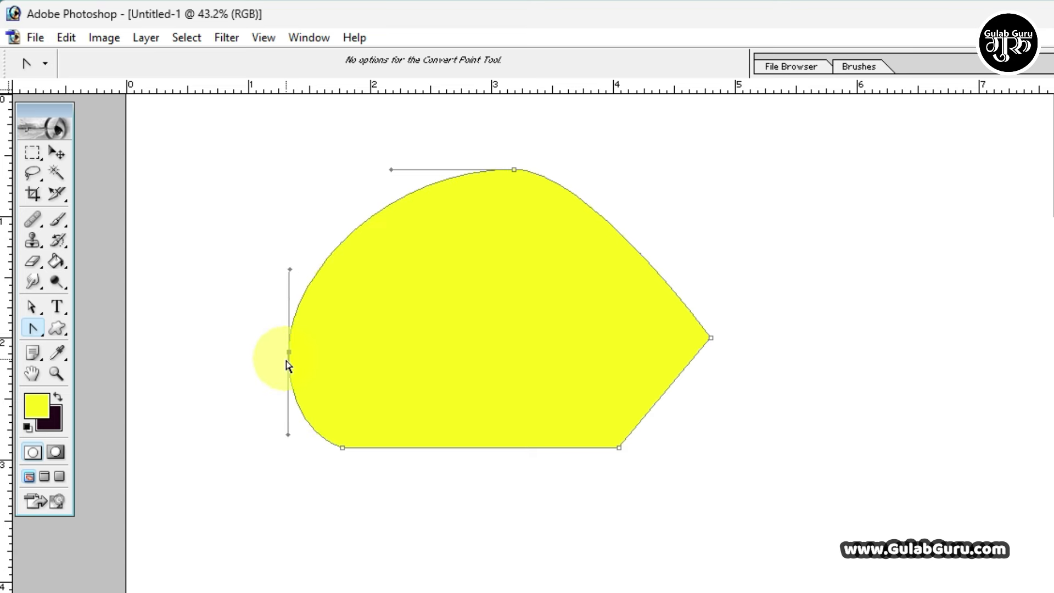
pyautogui.moveTo(343, 447); pyautogui.dragTo(265, 417)
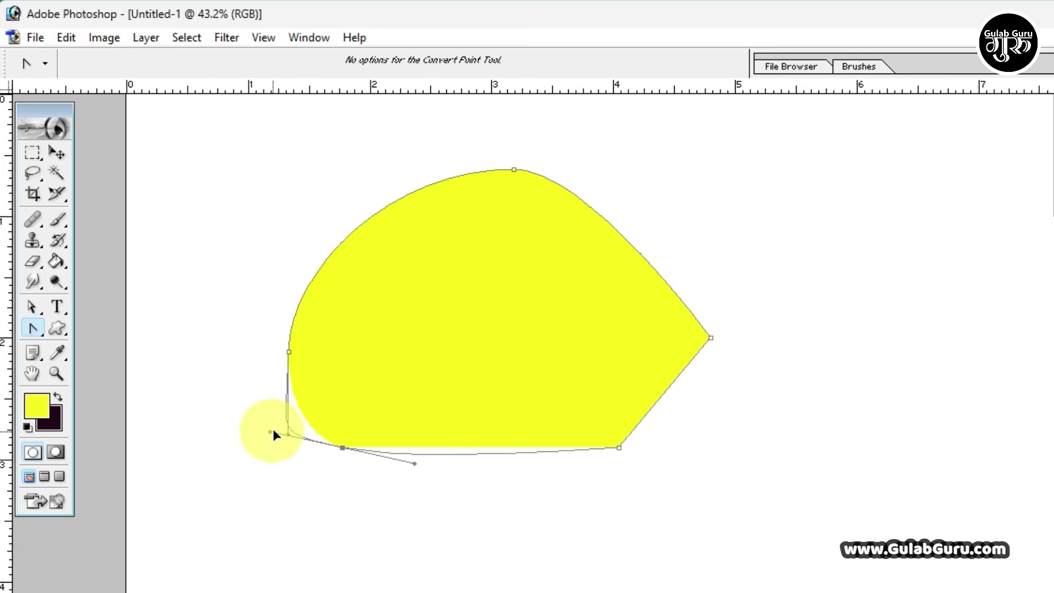
pyautogui.moveTo(265, 418); pyautogui.dragTo(280, 416)
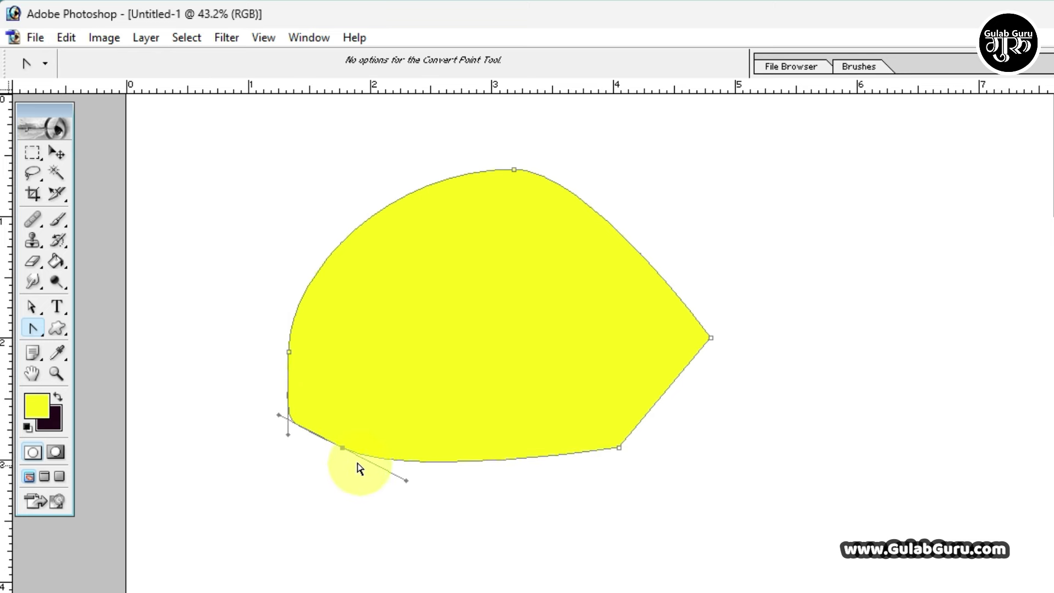
pyautogui.moveTo(343, 448)
pyautogui.mouseDown()
pyautogui.moveTo(360, 481)
pyautogui.moveTo(207, 420)
pyautogui.mouseUp()
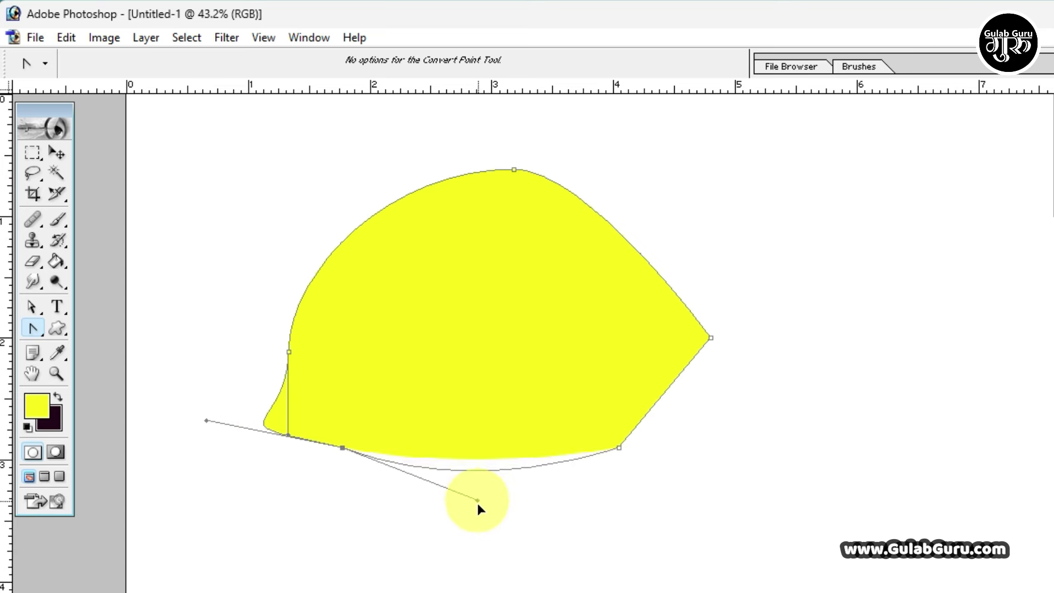
# Step: Bow the bottom edge downward and smooth the left point to remove its loop
pyautogui.moveTo(480, 478); pyautogui.dragTo(473, 563)
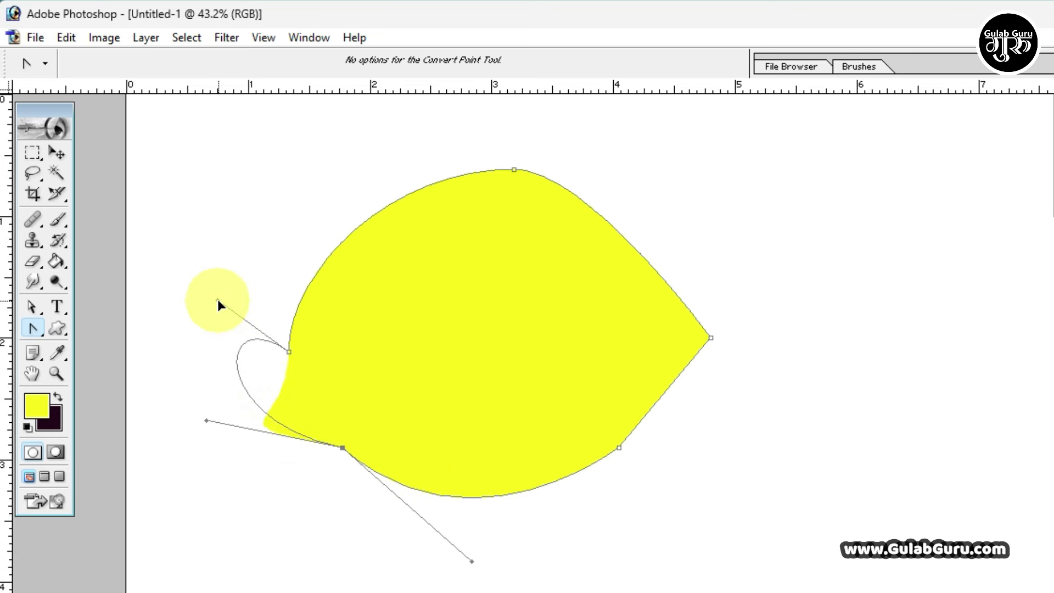
pyautogui.moveTo(289, 437); pyautogui.dragTo(217, 298)
pyautogui.moveTo(289, 352)
pyautogui.mouseDown()
pyautogui.moveTo(340, 317)
pyautogui.moveTo(330, 302)
pyautogui.mouseUp()
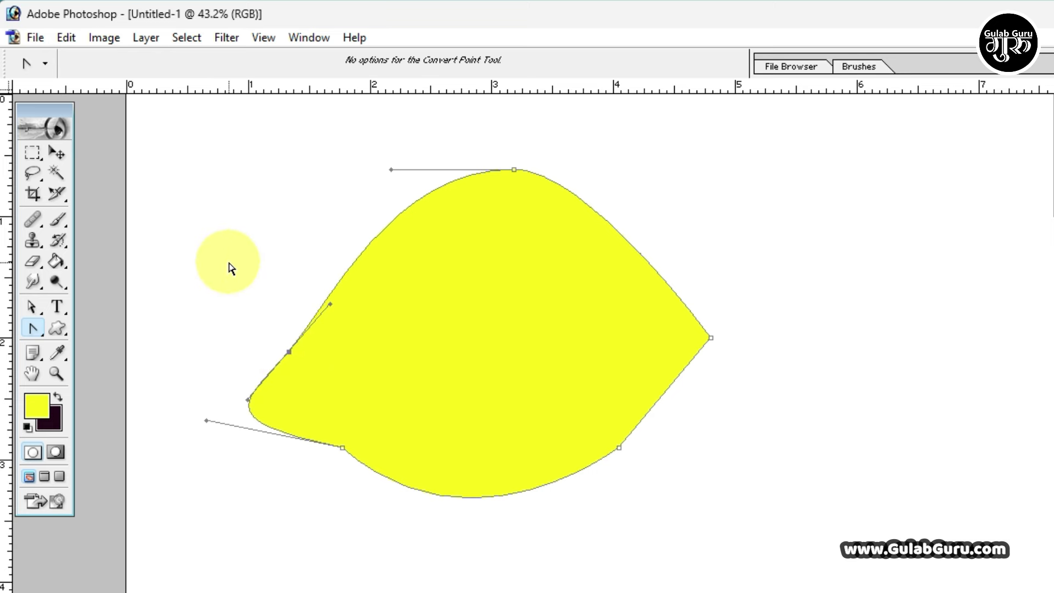
pyautogui.click(34, 307)
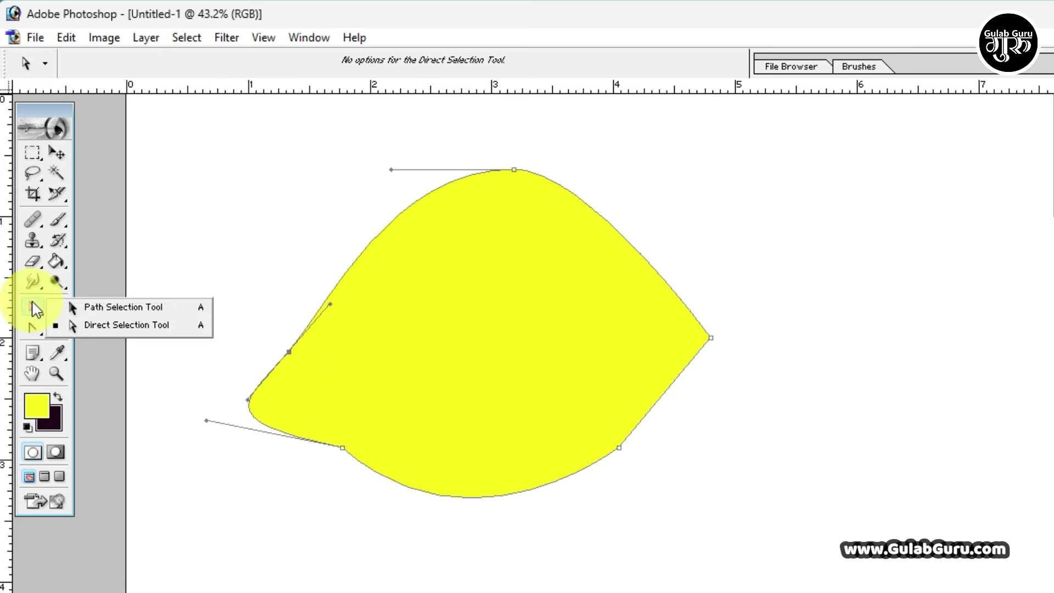
# Step: Drag the left anchor up and left so the left side swells into a broad bulge
pyautogui.click(116, 328)
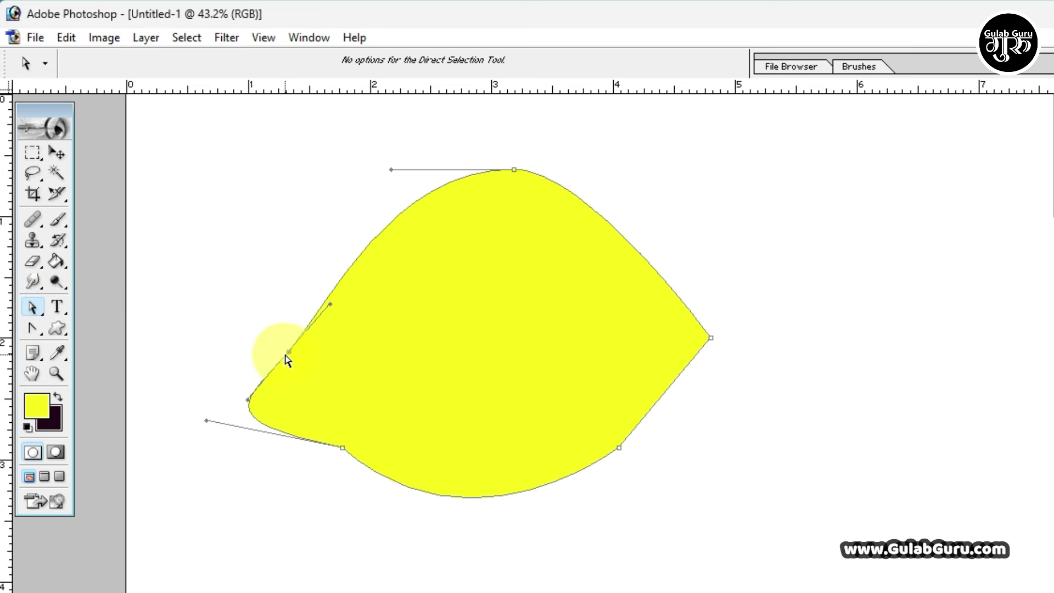
pyautogui.moveTo(290, 352); pyautogui.dragTo(217, 222)
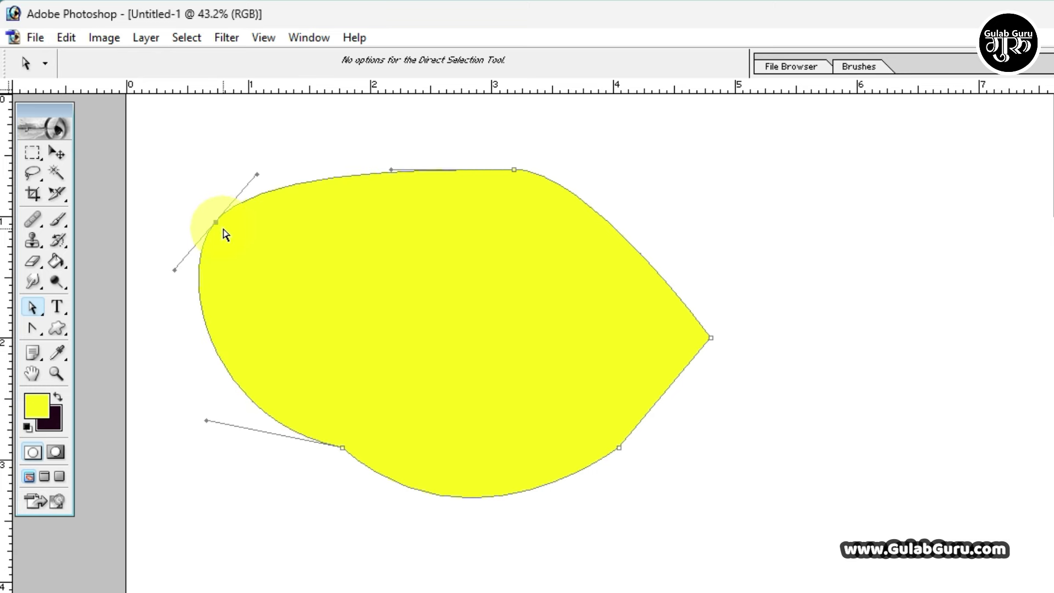
pyautogui.click(32, 307)
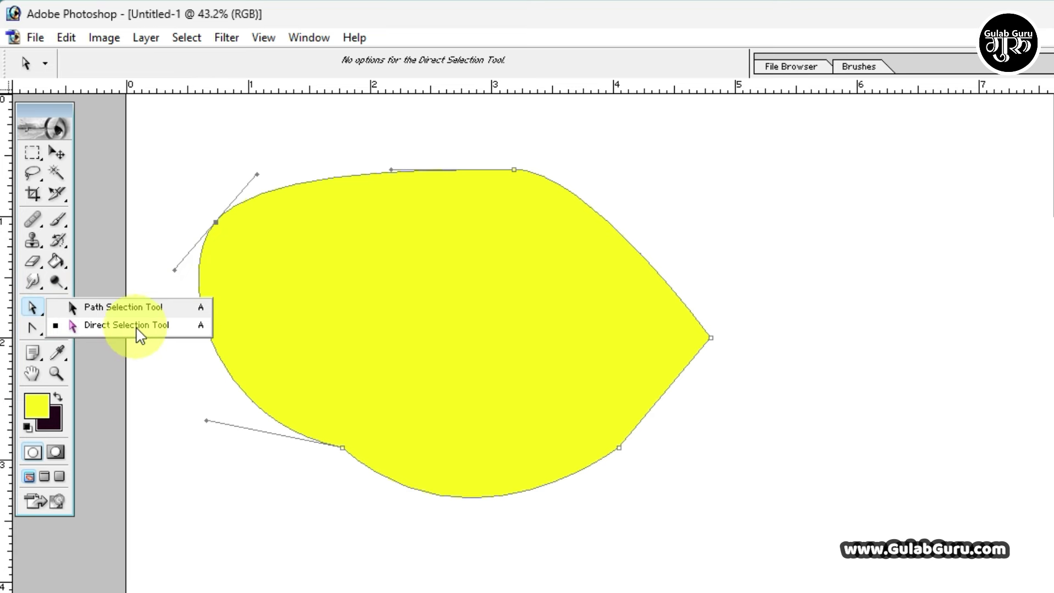
pyautogui.click(218, 225)
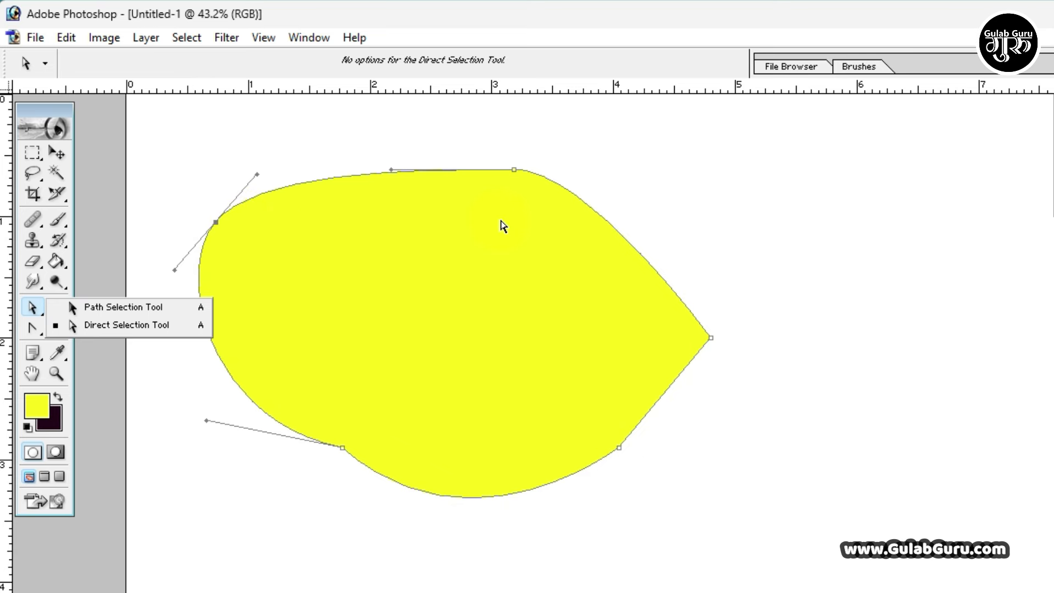
# Step: Move the whole path with Path Selection, finally dropping it nearer the top-left
pyautogui.click(126, 315)
pyautogui.moveTo(376, 211); pyautogui.dragTo(608, 240)
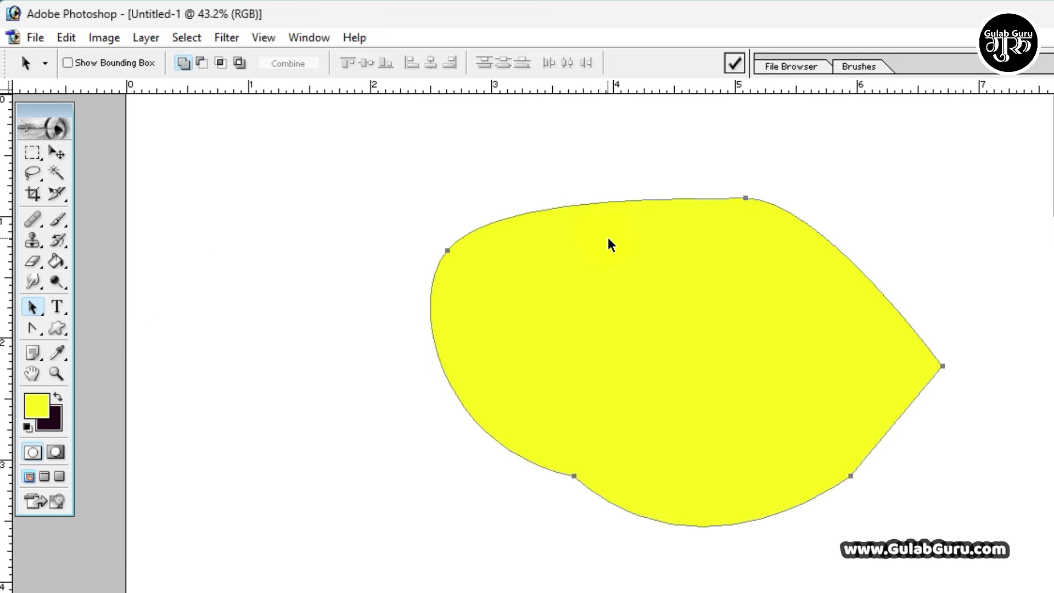
pyautogui.moveTo(565, 211); pyautogui.dragTo(377, 190)
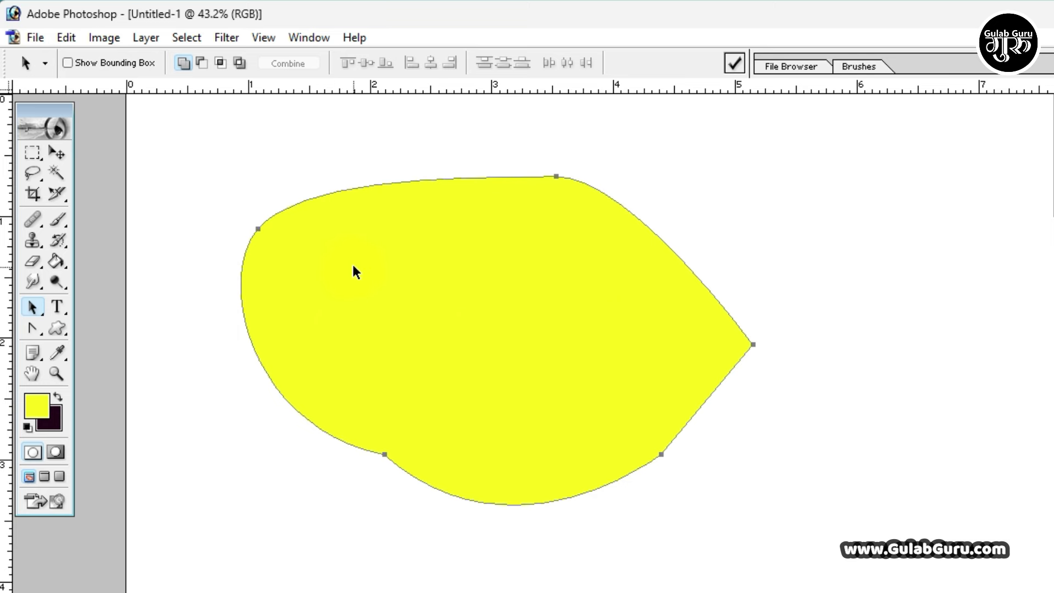
pyautogui.moveTo(401, 302); pyautogui.dragTo(675, 258)
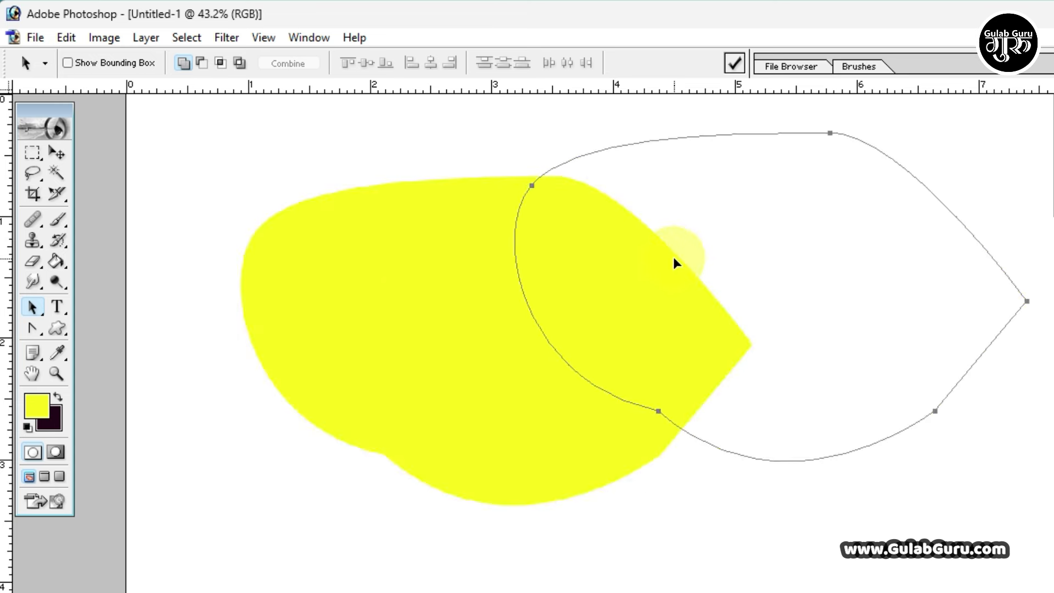
pyautogui.moveTo(746, 269); pyautogui.dragTo(374, 255)
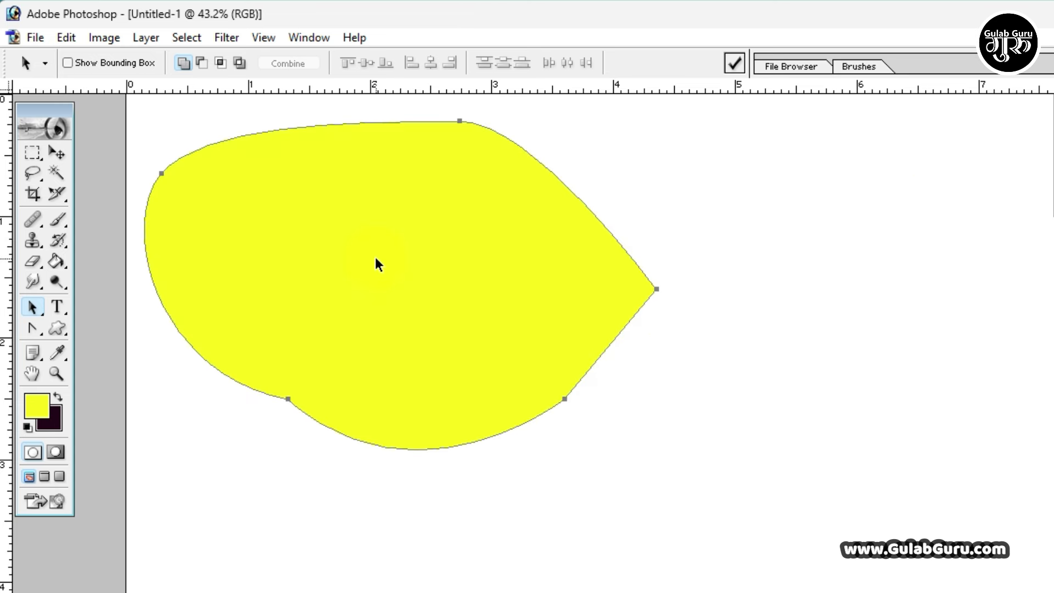
pyautogui.click(33, 307)
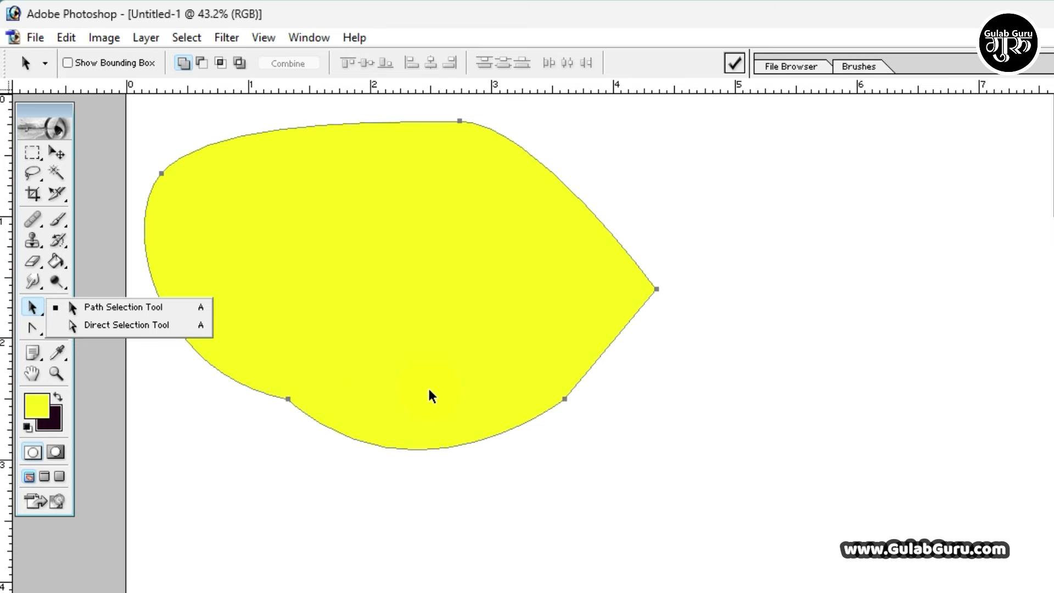
# Step: Switch to the Pen tool and delete the Shape 1 layer by dragging it to the trash
pyautogui.moveTo(32, 328); pyautogui.dragTo(108, 336)
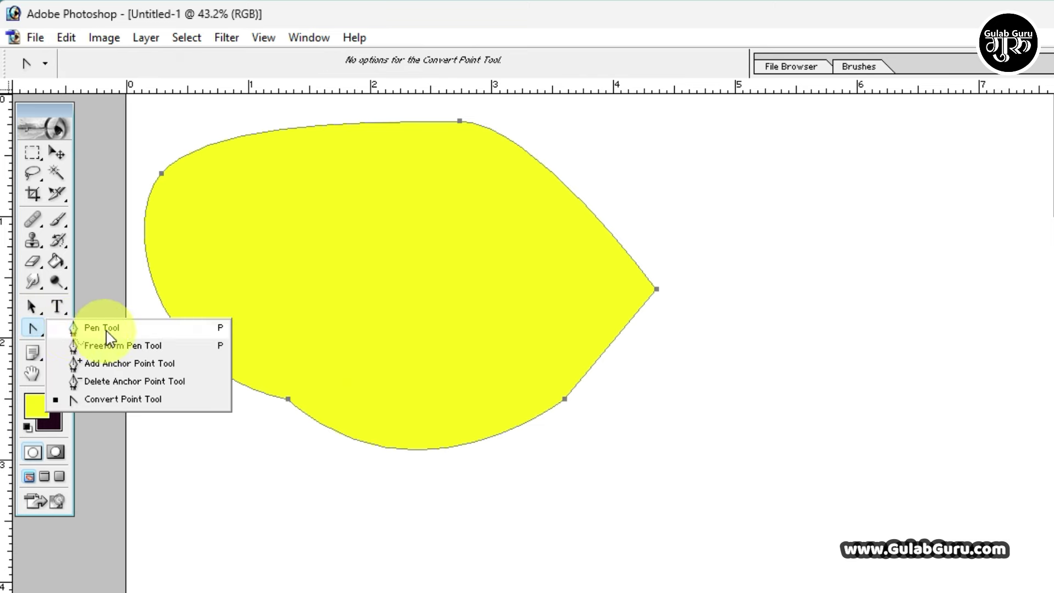
pyautogui.click(106, 330)
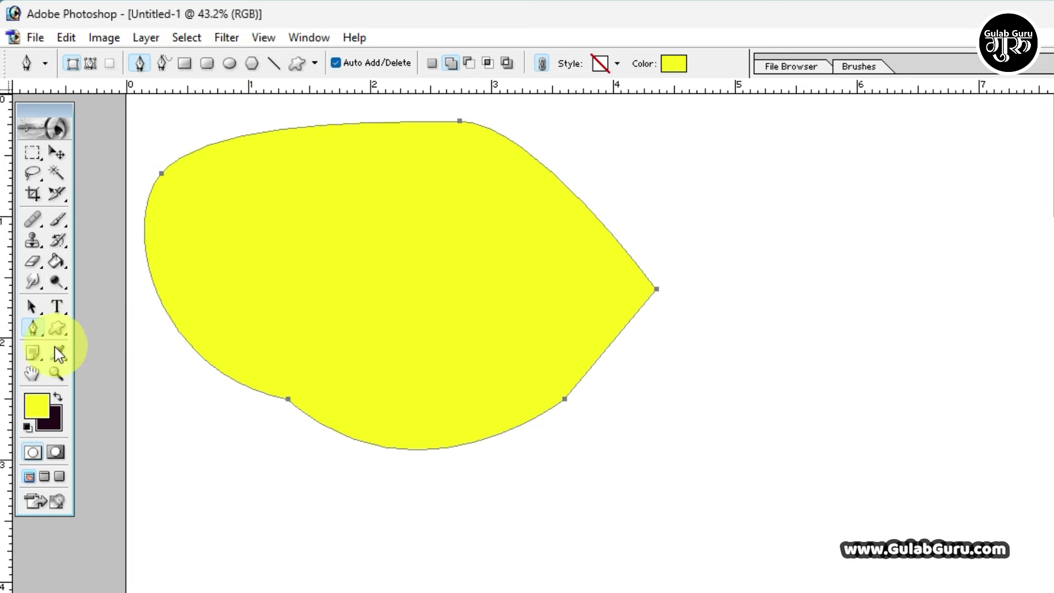
pyautogui.moveTo(33, 328); pyautogui.dragTo(110, 367)
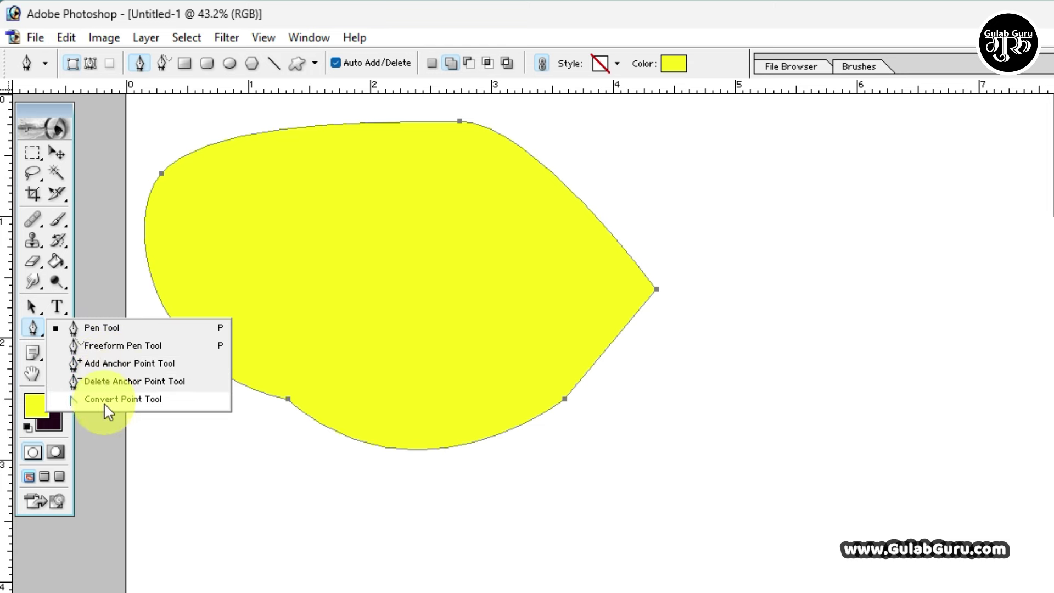
pyautogui.moveTo(32, 306); pyautogui.dragTo(105, 336)
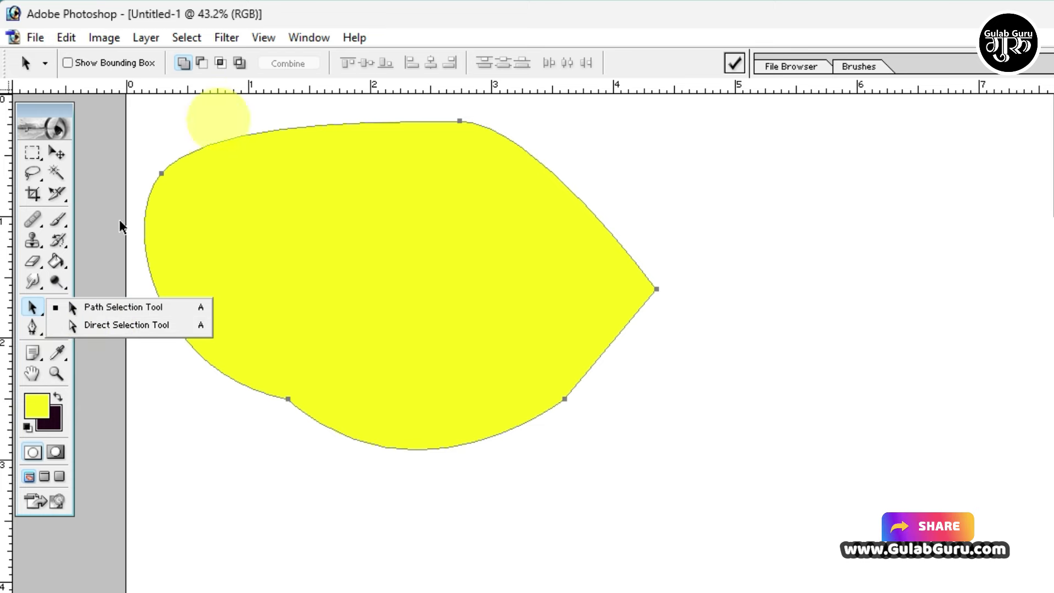
pyautogui.click(30, 327)
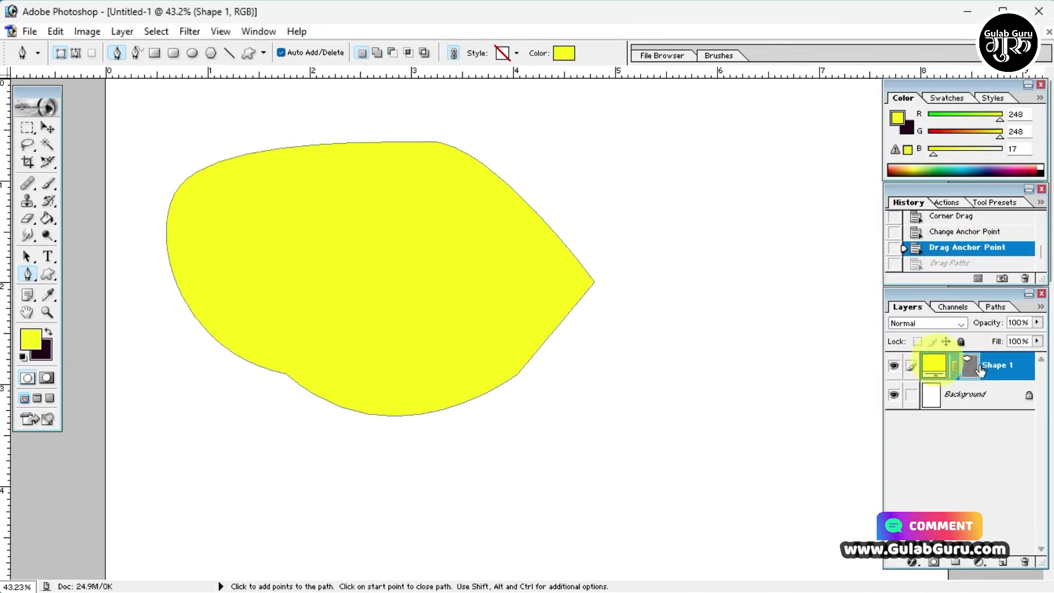
pyautogui.moveTo(983, 367); pyautogui.dragTo(998, 368)
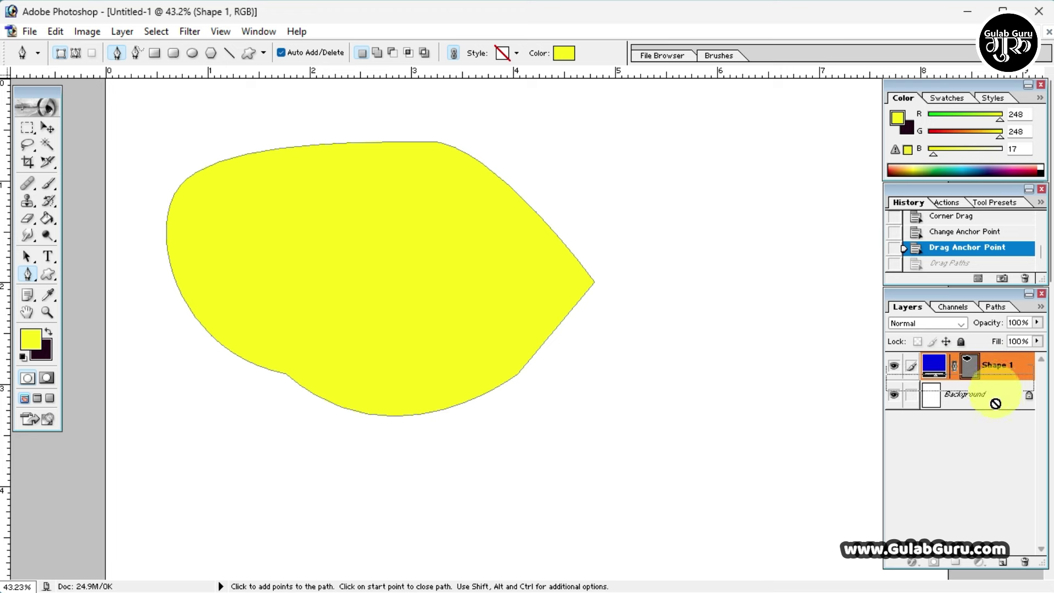
pyautogui.moveTo(998, 368); pyautogui.dragTo(1028, 562)
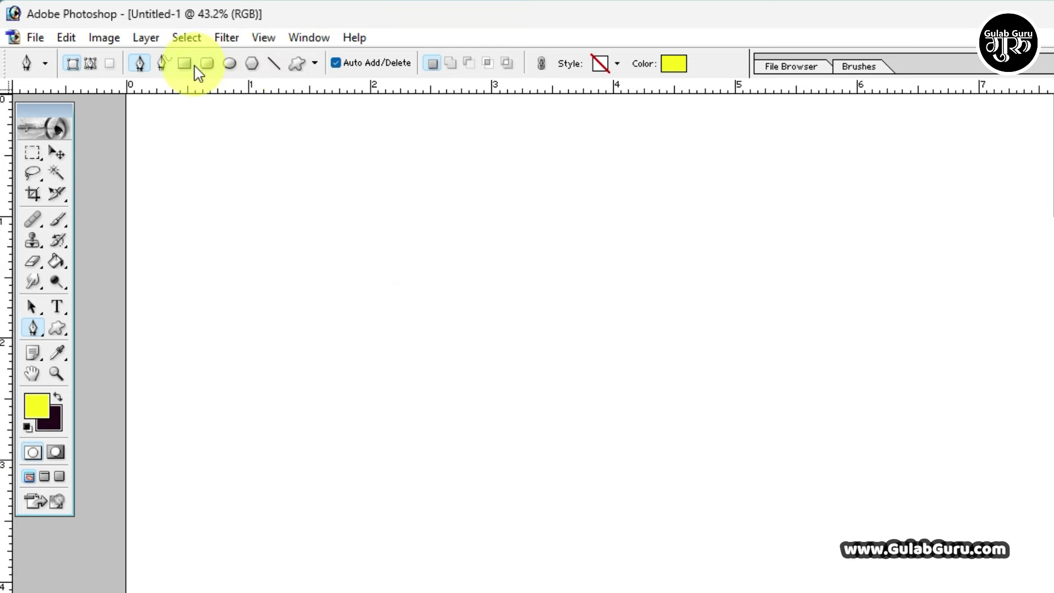
# Step: Draw a new yellow rectangle across the upper-left of the canvas
pyautogui.moveTo(33, 329); pyautogui.dragTo(137, 356)
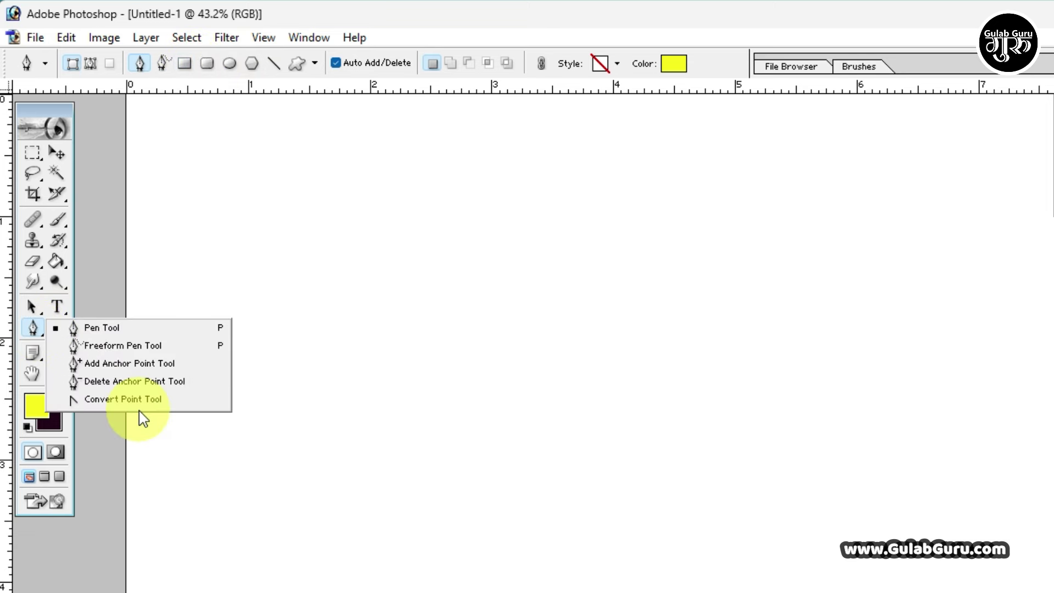
pyautogui.click(207, 65)
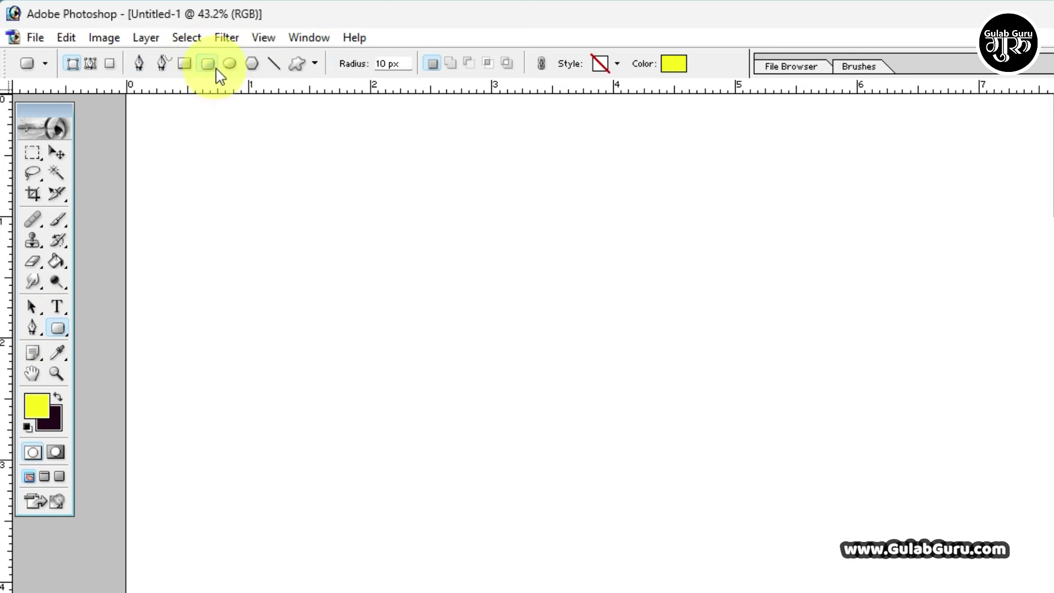
pyautogui.click(185, 63)
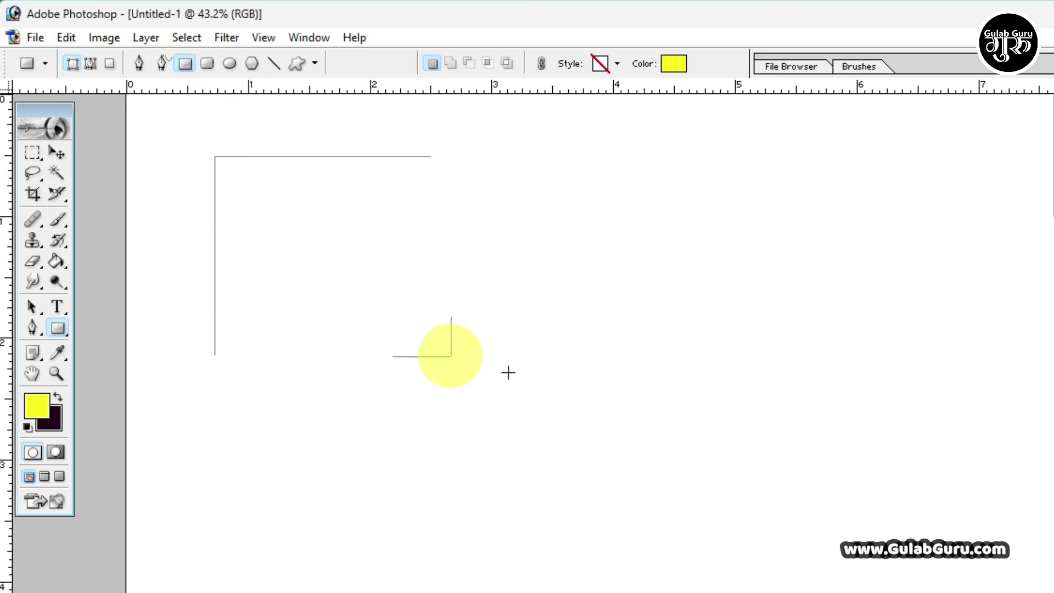
pyautogui.moveTo(214, 157); pyautogui.dragTo(671, 377)
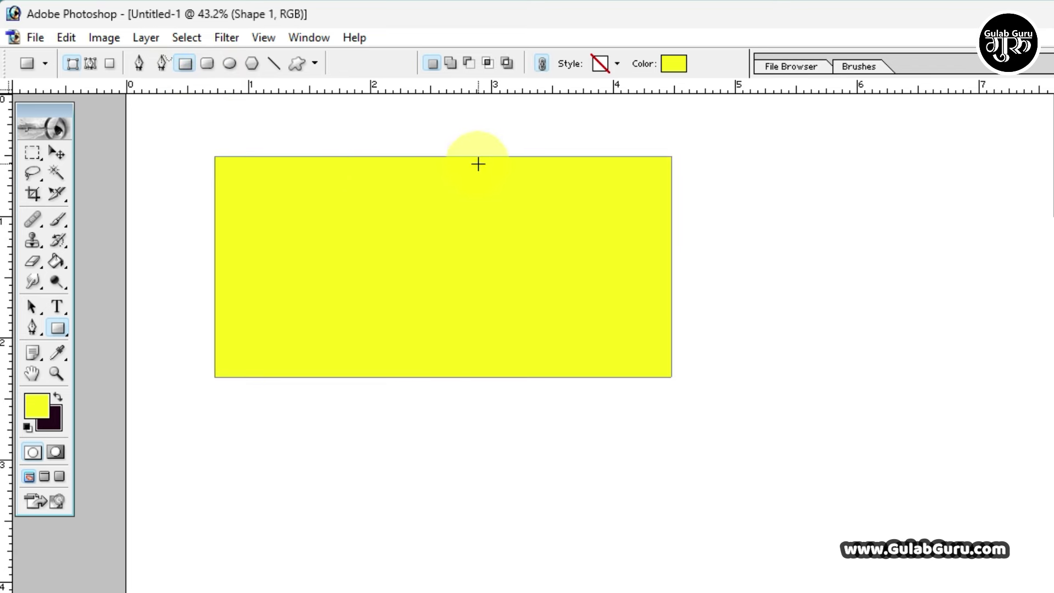
# Step: Add anchor points midway along the right, bottom and left edges
pyautogui.click(32, 328)
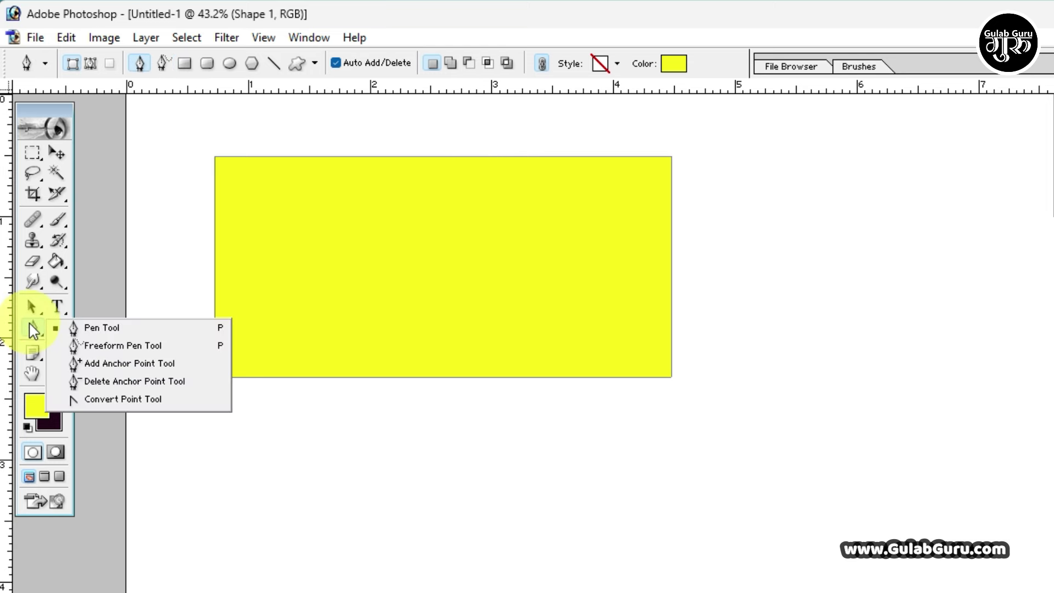
pyautogui.click(110, 363)
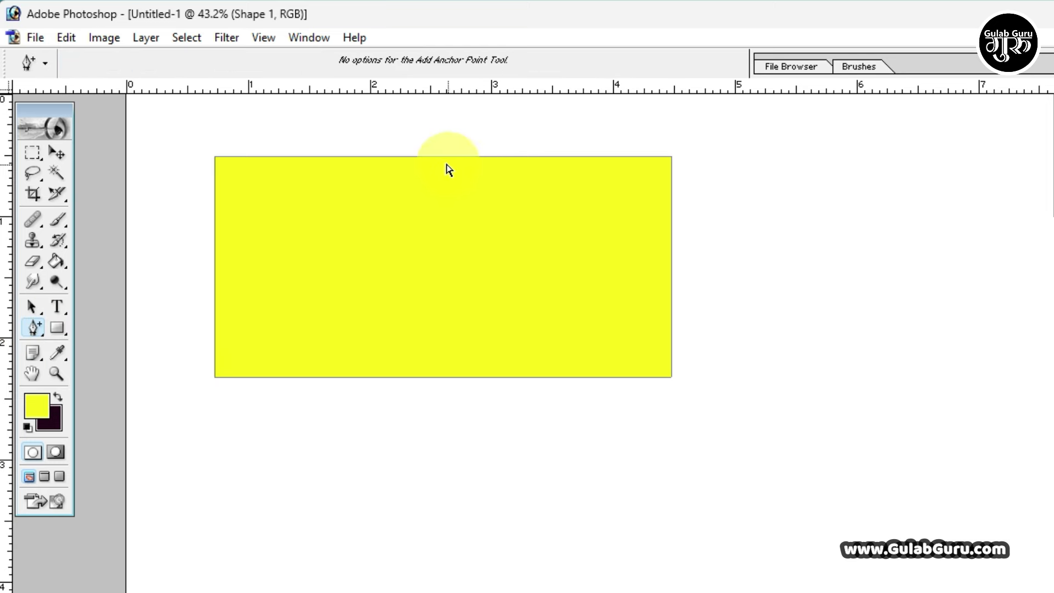
pyautogui.click(669, 269)
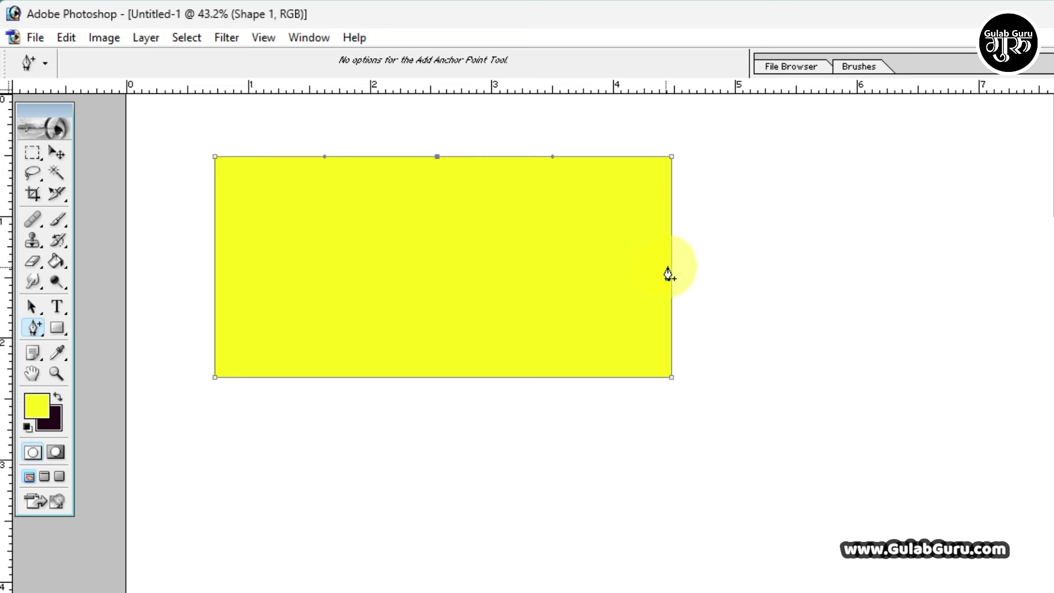
pyautogui.click(429, 378)
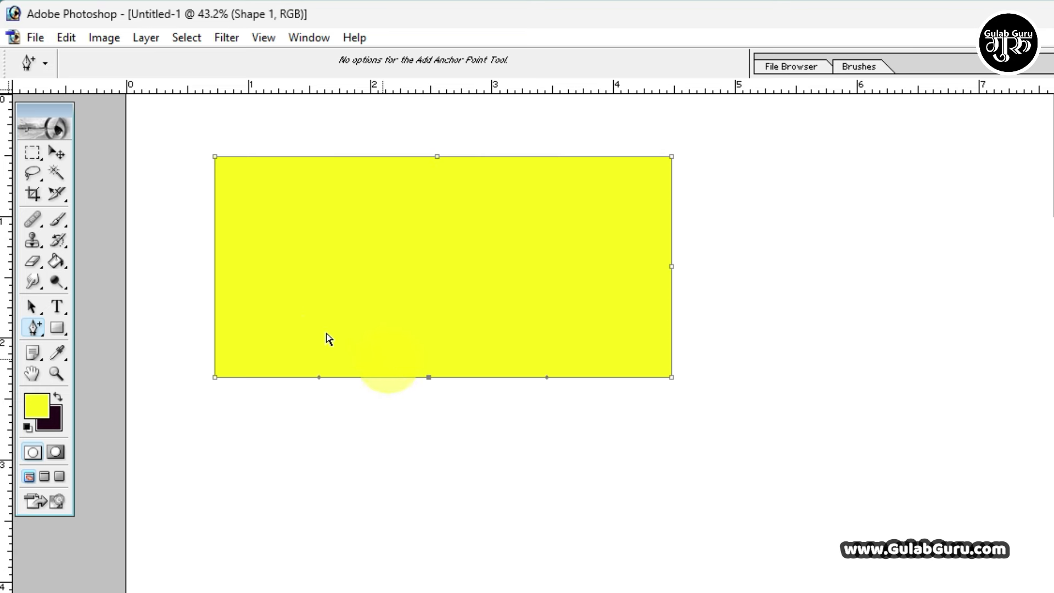
pyautogui.click(215, 269)
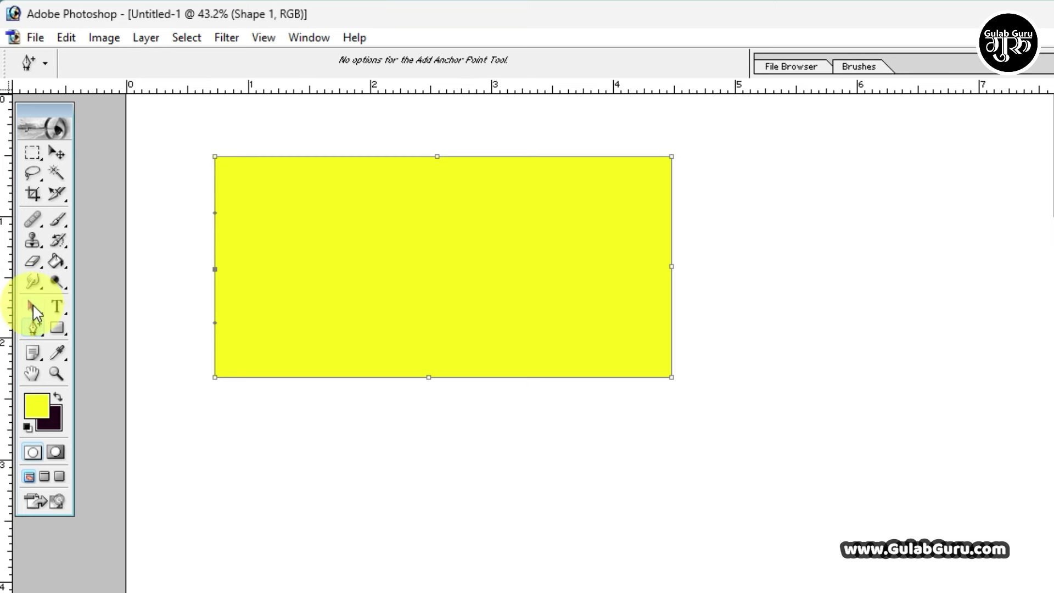
# Step: Pull the top, bottom, right and left middle anchors inward to curve each side
pyautogui.moveTo(32, 306); pyautogui.dragTo(119, 332)
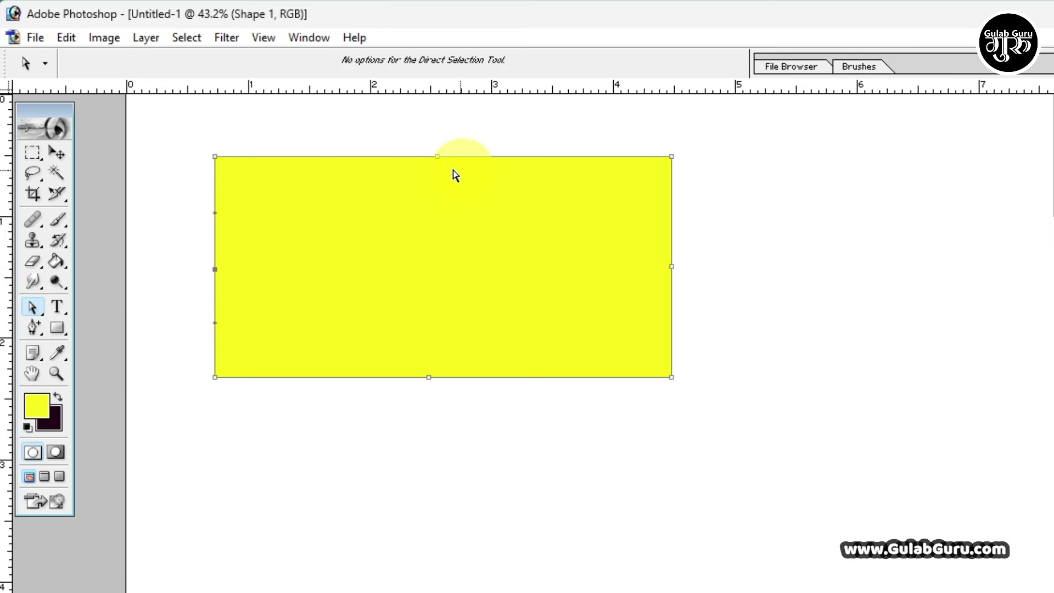
pyautogui.moveTo(438, 157); pyautogui.dragTo(440, 215)
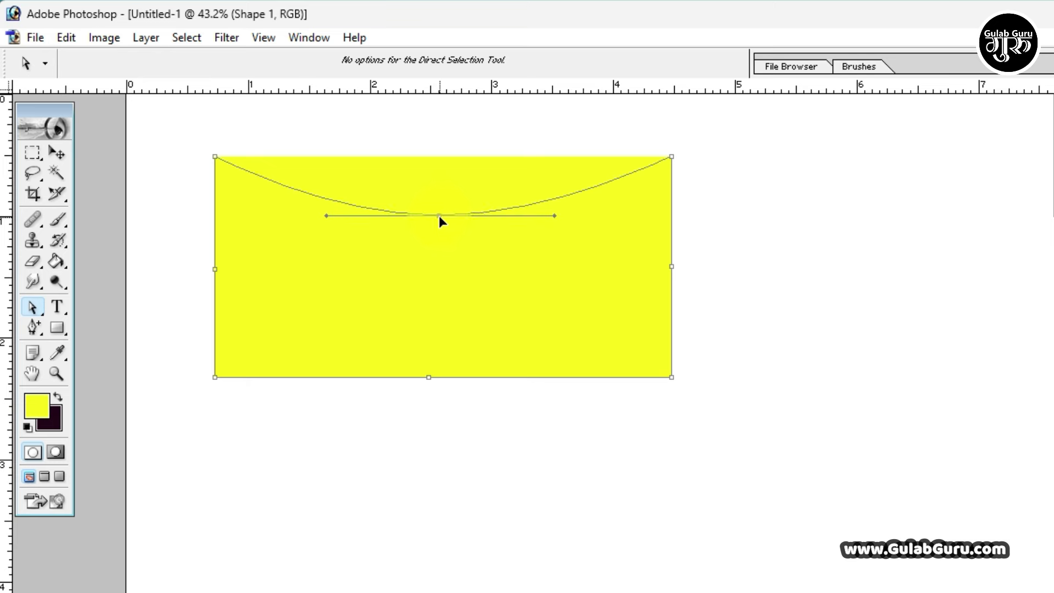
pyautogui.moveTo(430, 378); pyautogui.dragTo(429, 299)
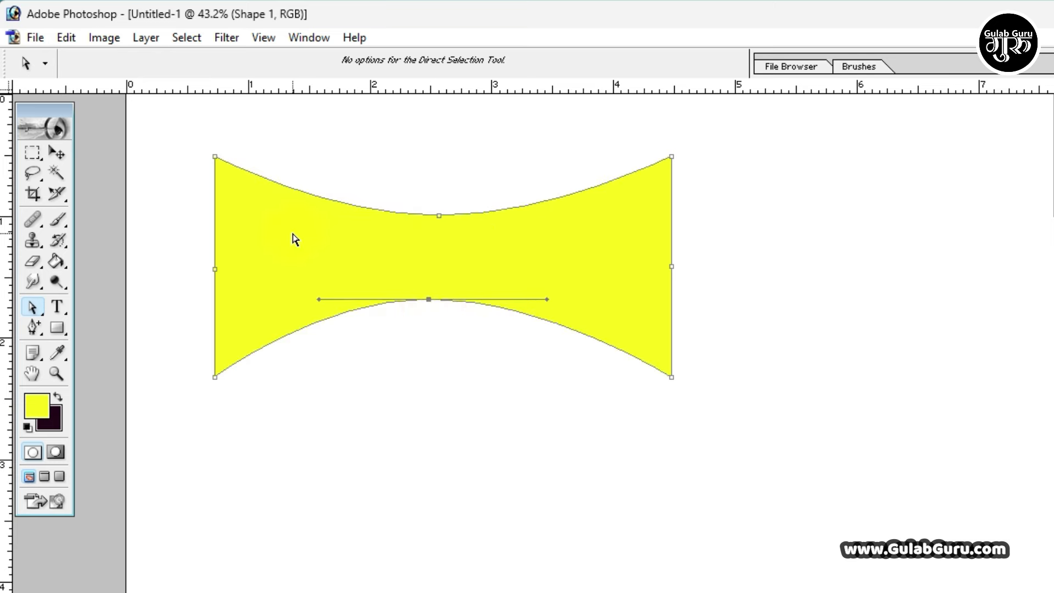
pyautogui.moveTo(687, 289)
pyautogui.mouseDown()
pyautogui.moveTo(675, 269)
pyautogui.moveTo(598, 263)
pyautogui.mouseUp()
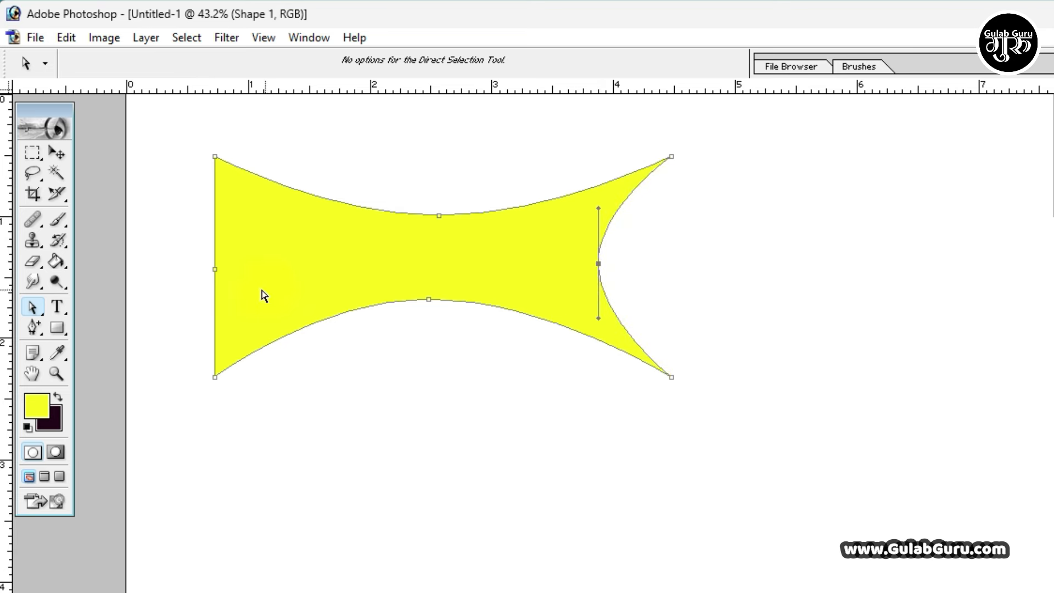
pyautogui.moveTo(215, 269); pyautogui.dragTo(287, 262)
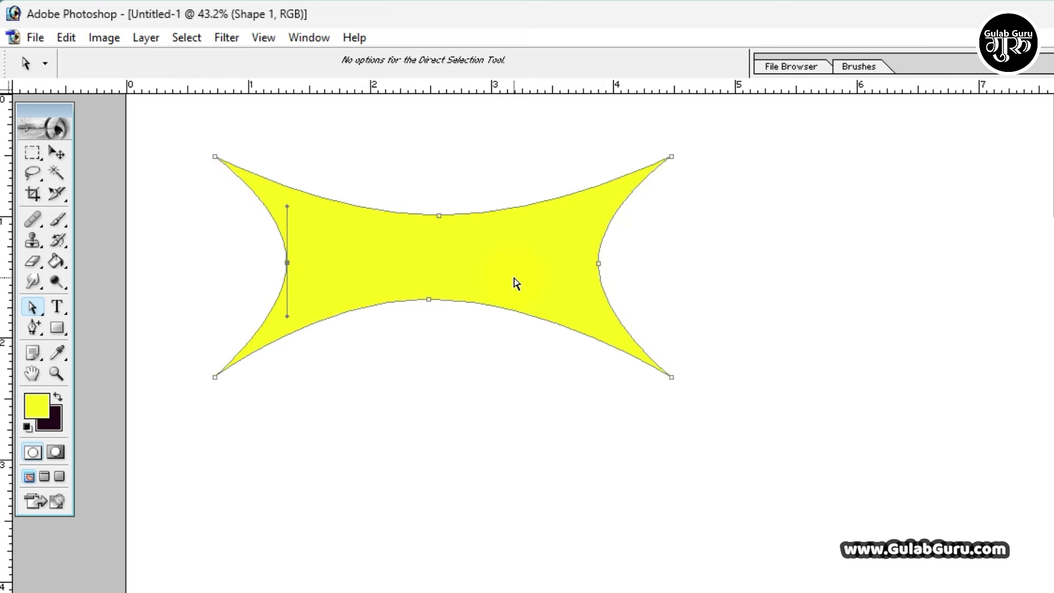
# Step: Delete the left and right middle anchors so those sides become straight
pyautogui.click(34, 328)
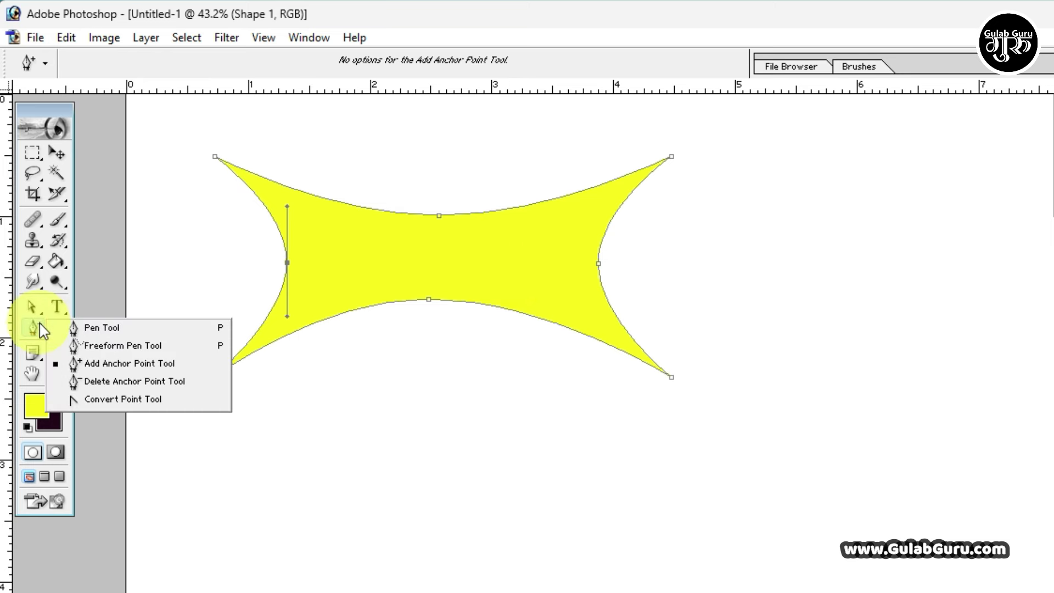
pyautogui.click(108, 381)
pyautogui.click(286, 264)
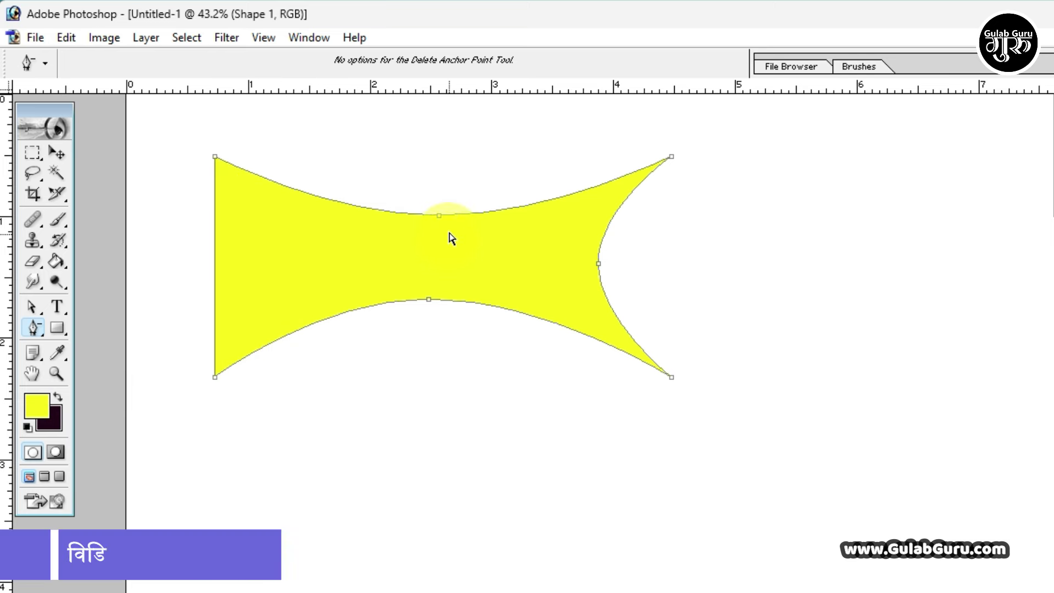
pyautogui.click(599, 267)
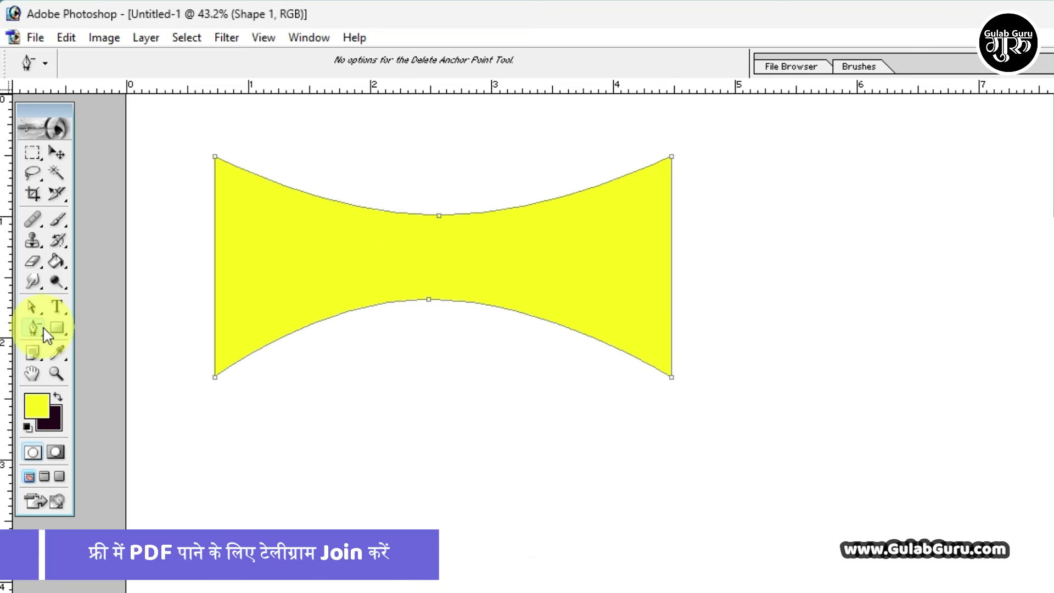
pyautogui.moveTo(44, 335); pyautogui.dragTo(104, 411)
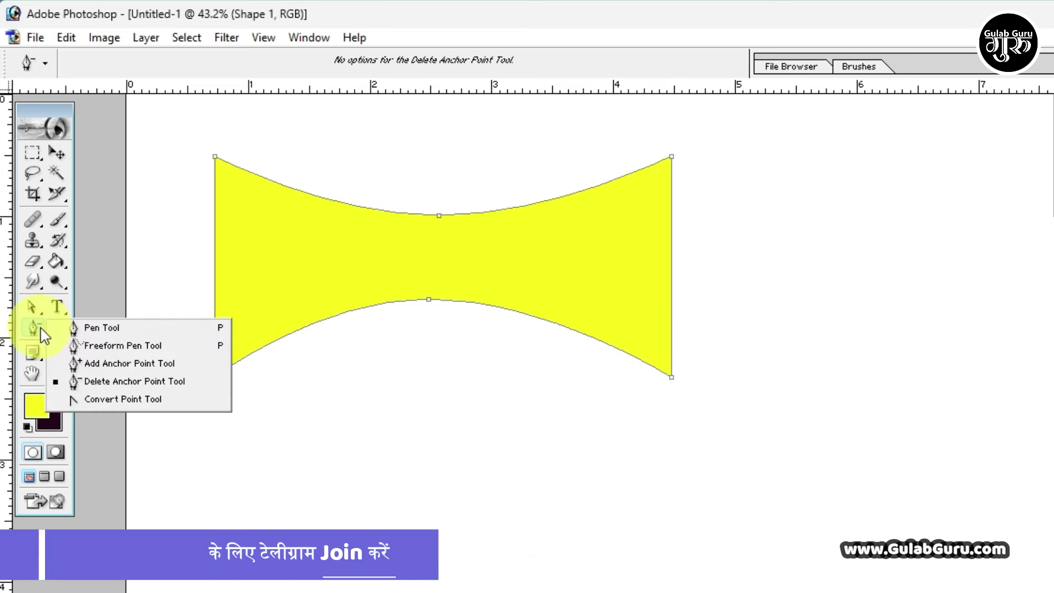
# Step: Convert the bottom-centre anchor and drag its handles into an S-shaped wave
pyautogui.click(126, 399)
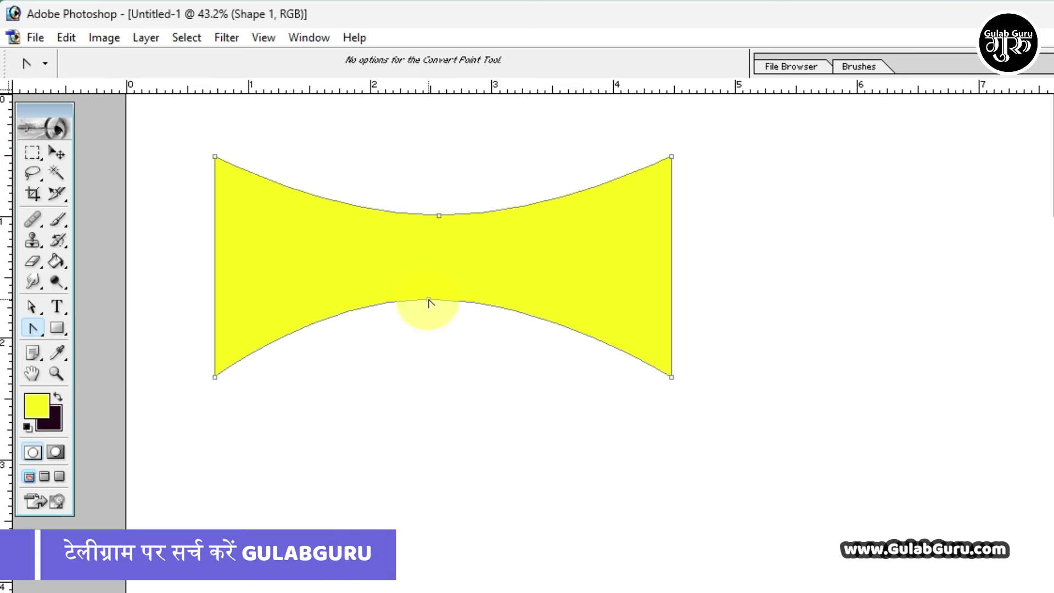
pyautogui.click(429, 300)
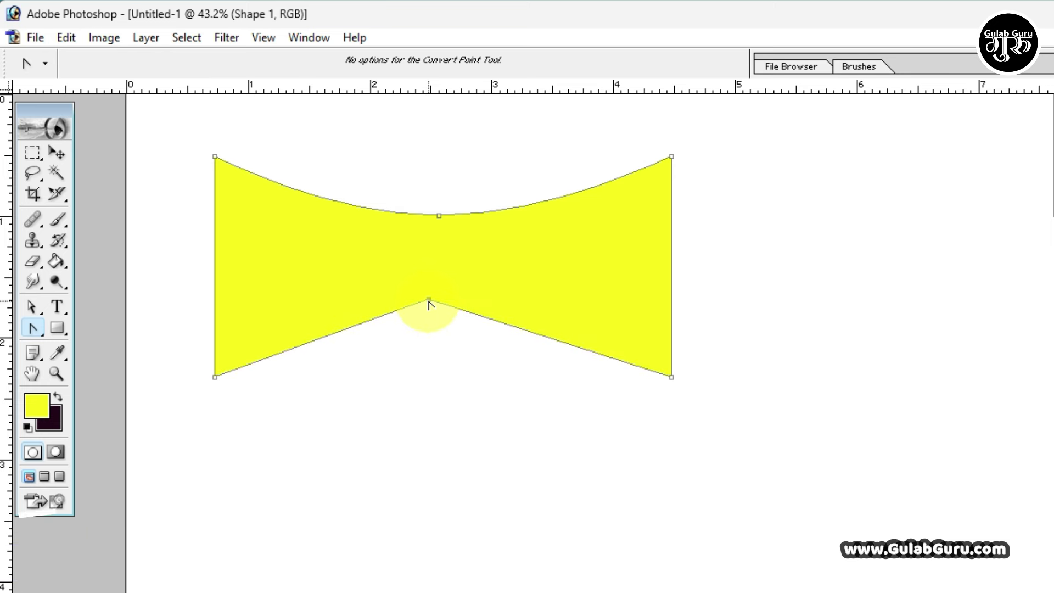
pyautogui.moveTo(429, 299); pyautogui.dragTo(407, 241)
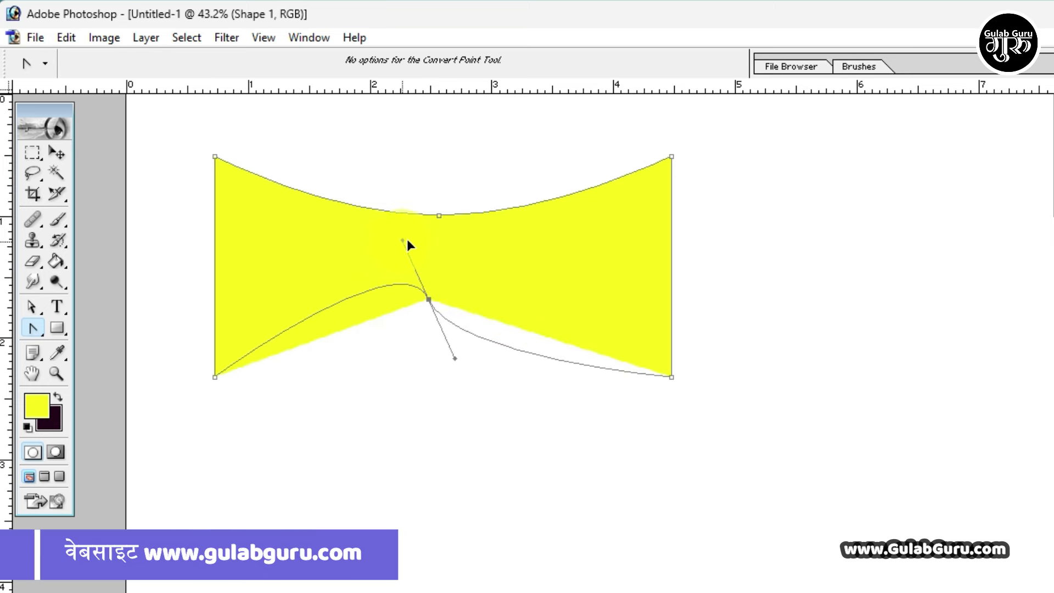
pyautogui.moveTo(407, 241); pyautogui.dragTo(303, 227)
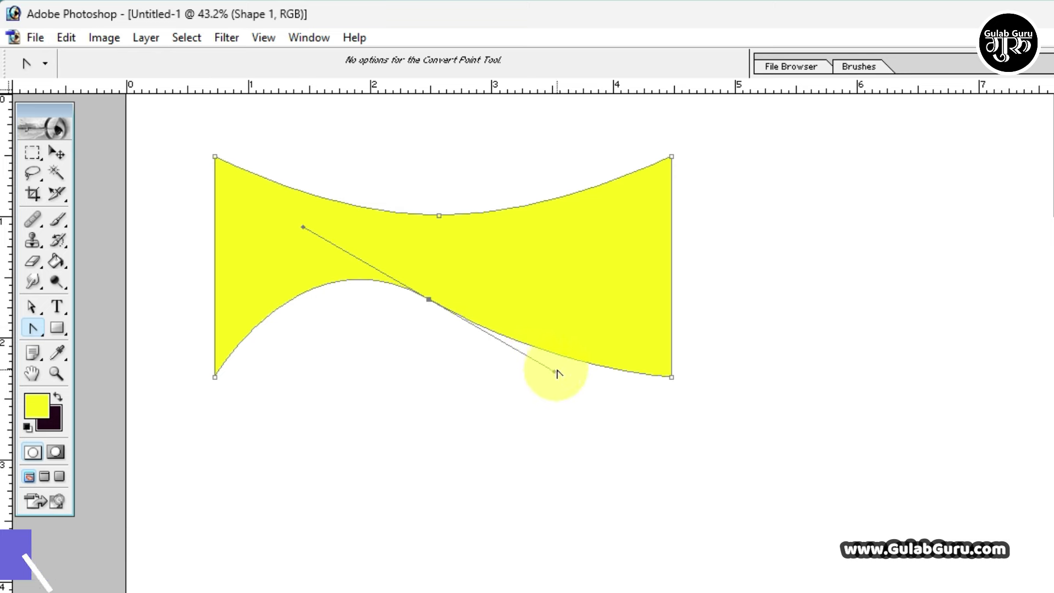
pyautogui.moveTo(556, 372); pyautogui.dragTo(461, 443)
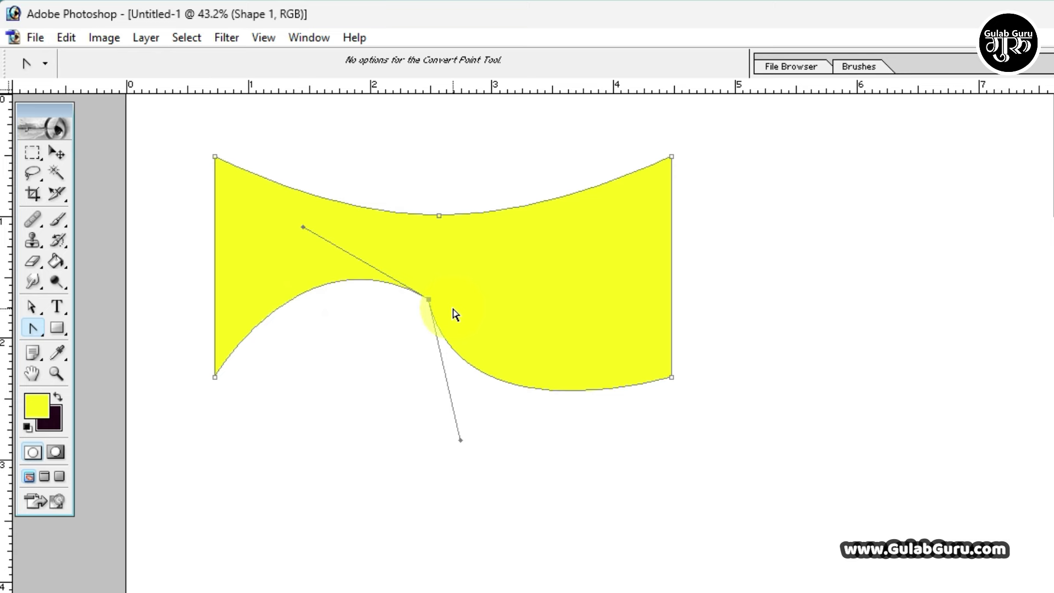
# Step: Switch back to the Pen tool, then to the Move tool
pyautogui.moveTo(33, 328)
pyautogui.mouseDown()
pyautogui.moveTo(99, 343)
pyautogui.moveTo(113, 367)
pyautogui.mouseUp()
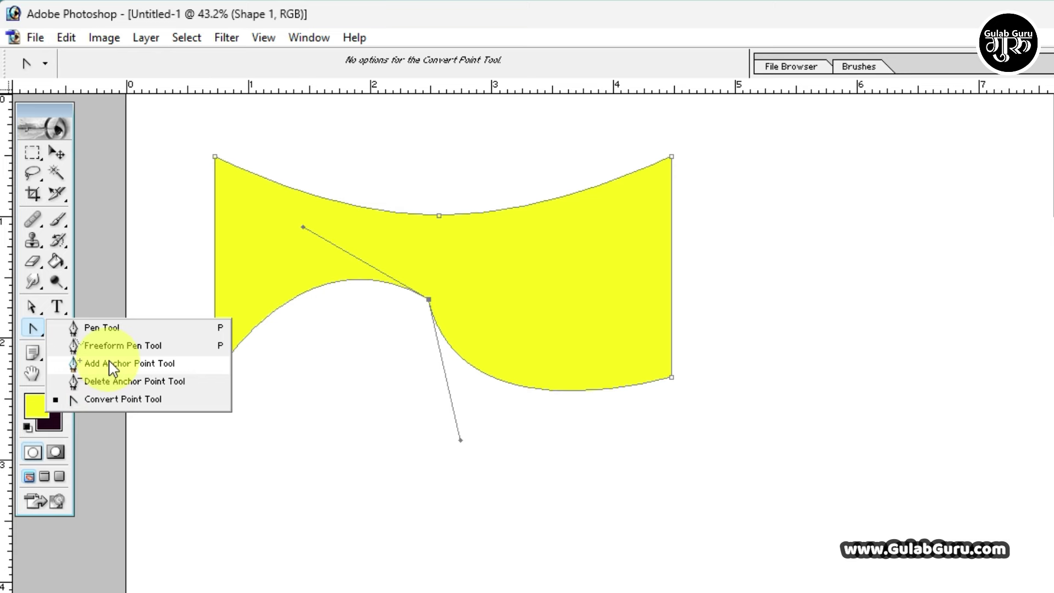
pyautogui.moveTo(113, 367); pyautogui.dragTo(98, 327)
pyautogui.moveTo(33, 328); pyautogui.dragTo(124, 341)
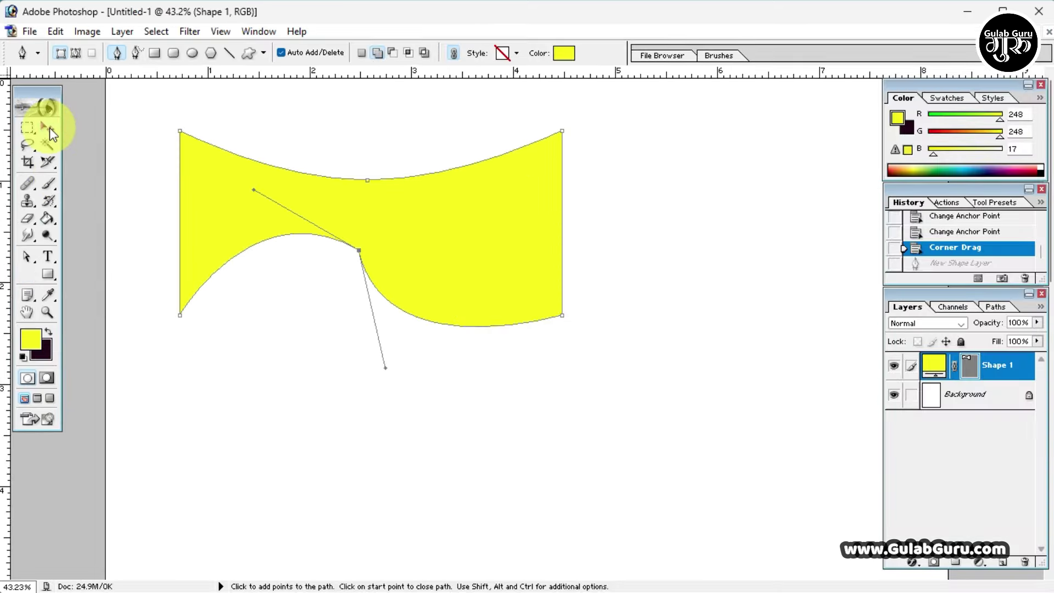
pyautogui.click(50, 130)
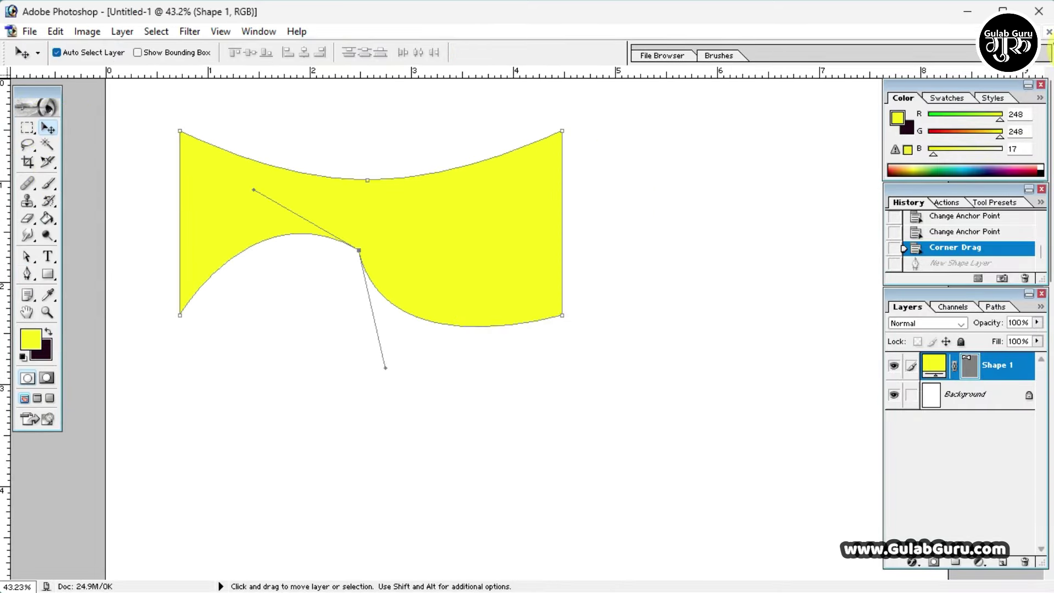
# Step: Close Untitled-1 without saving and open the Untitled-design-83-1 photo
pyautogui.click(1049, 33)
pyautogui.click(529, 242)
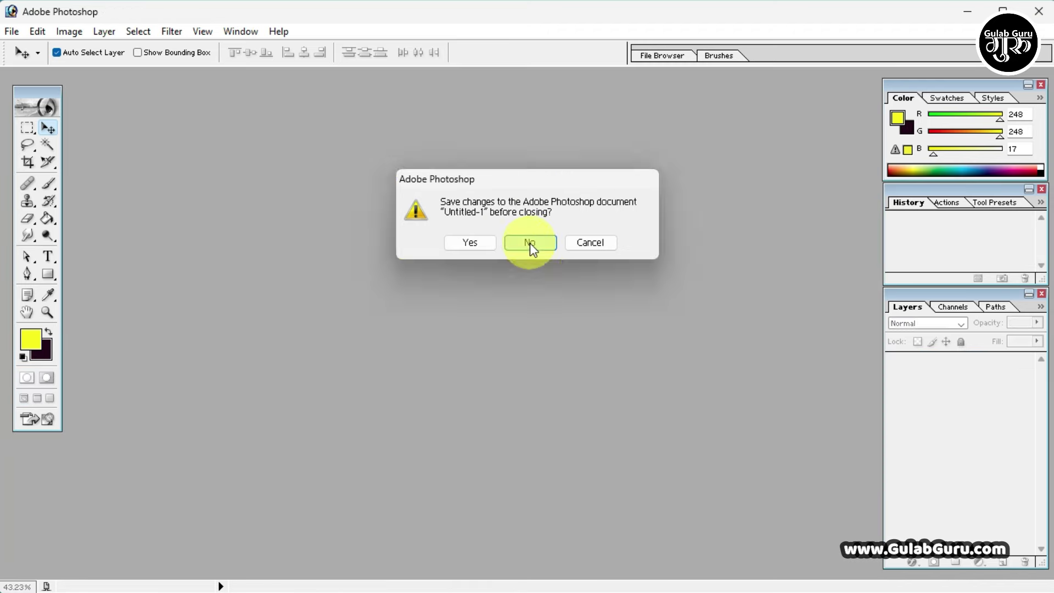
pyautogui.doubleClick(546, 247)
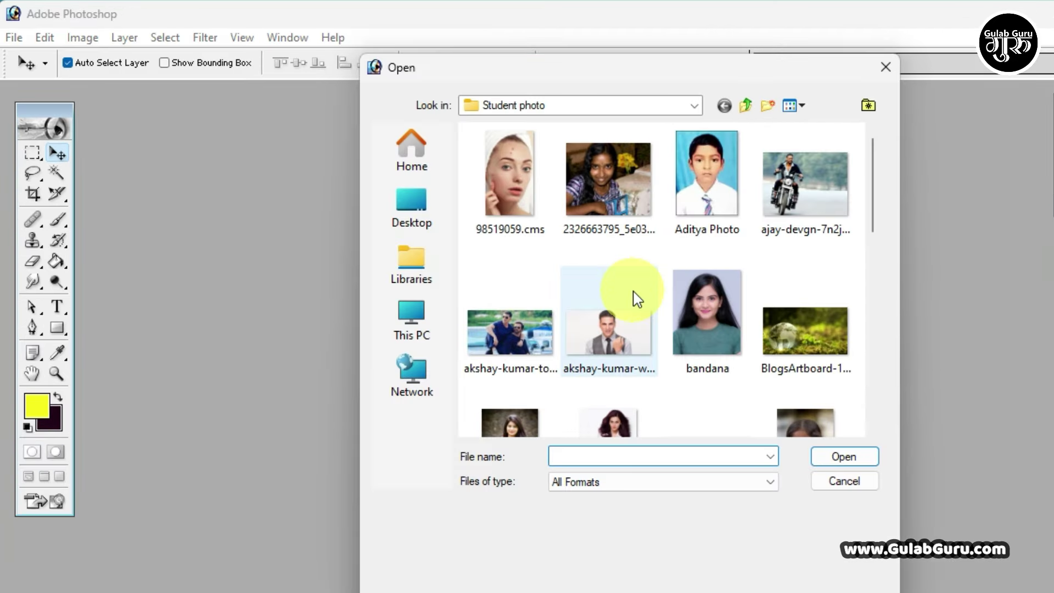
pyautogui.scroll(-10, 848, 317)
pyautogui.click(707, 253)
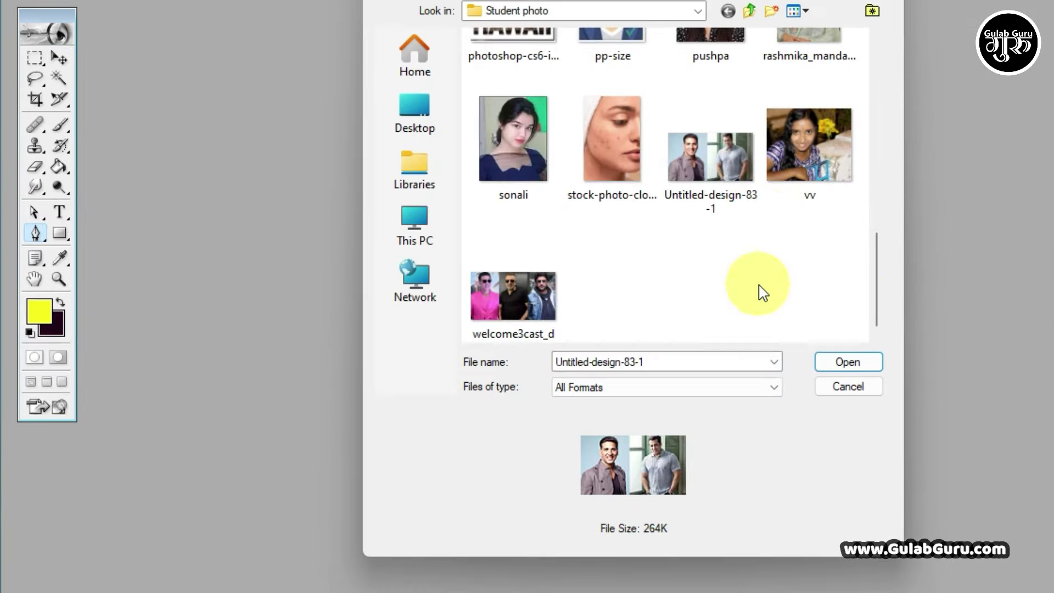
pyautogui.click(848, 363)
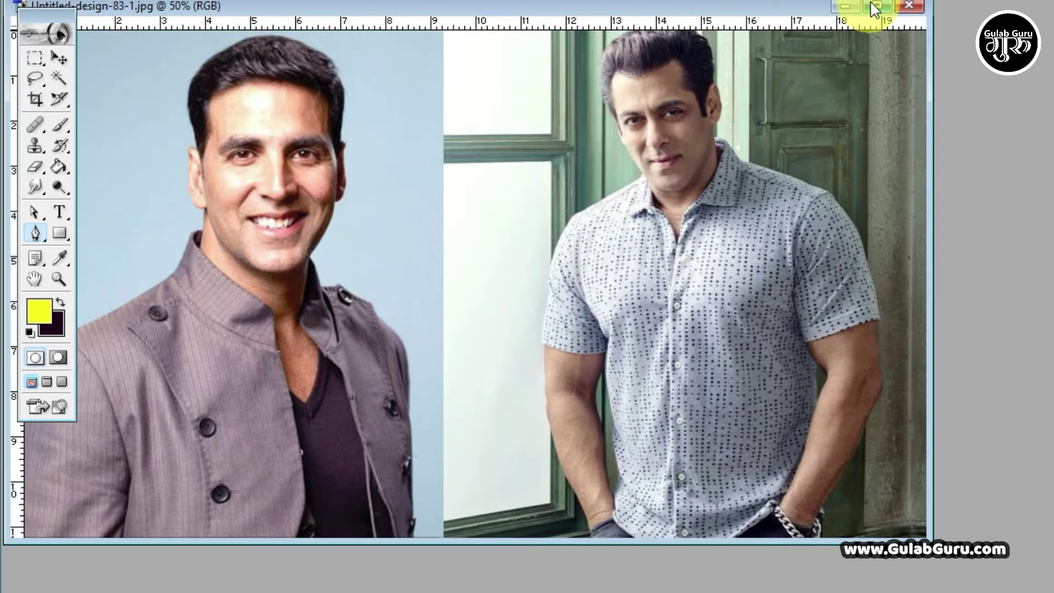
# Step: Maximize the two-men photo, frame the left man's upper body, and start a pen path at his shoulder
pyautogui.click(877, 5)
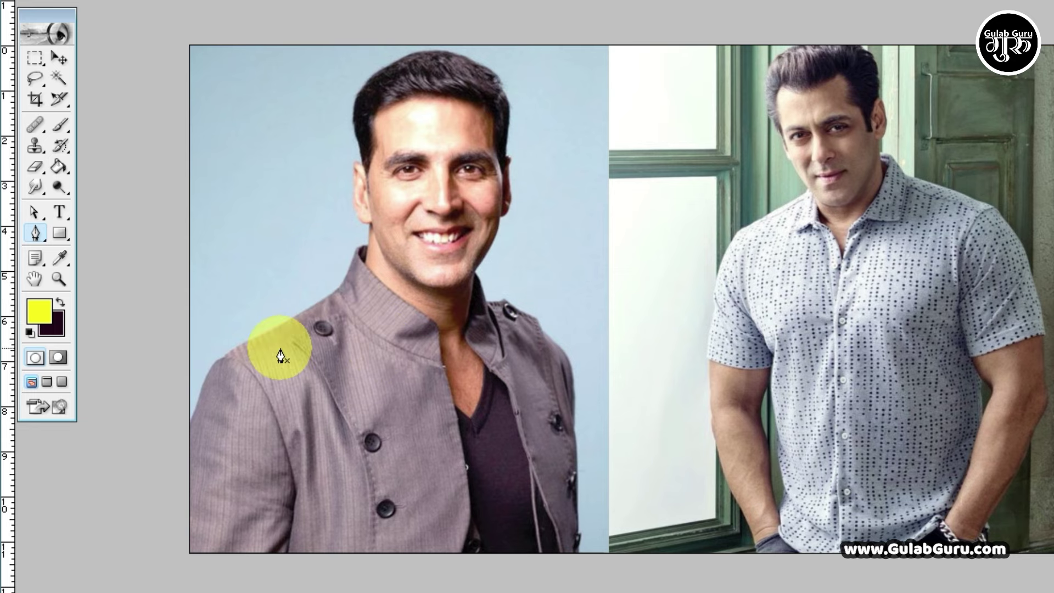
pyautogui.hotkey('ctrl', '+')
pyautogui.hotkey('ctrl', '+')
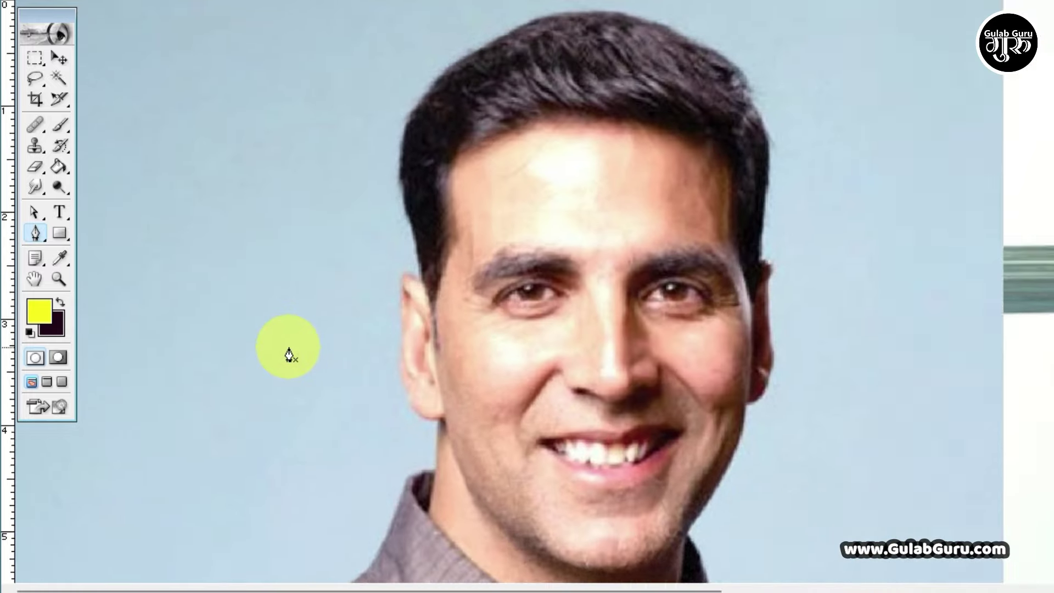
pyautogui.hotkey('ctrl', '-')
pyautogui.hotkey('ctrl', '-')
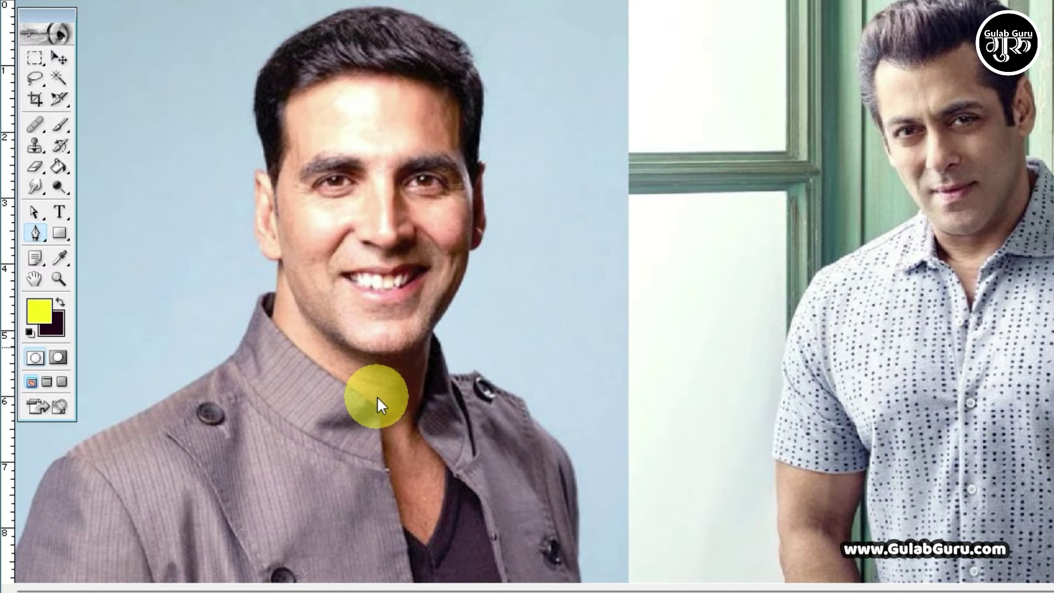
pyautogui.click(35, 280)
pyautogui.moveTo(307, 340); pyautogui.dragTo(426, 392)
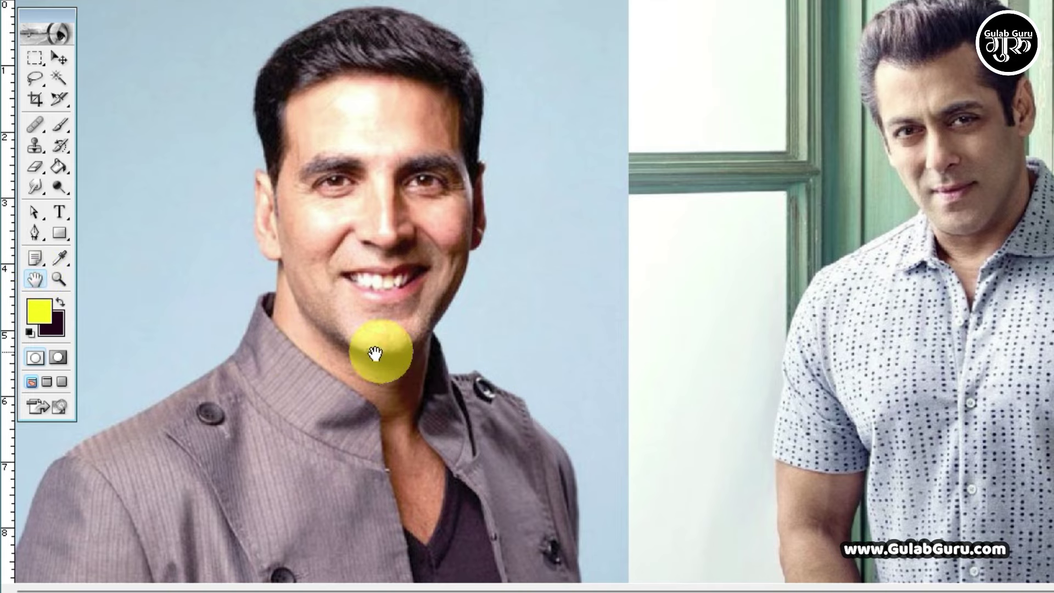
pyautogui.hotkey('ctrl', '+')
pyautogui.keyDown('alt'); pyautogui.click(371, 357); pyautogui.keyUp('alt')
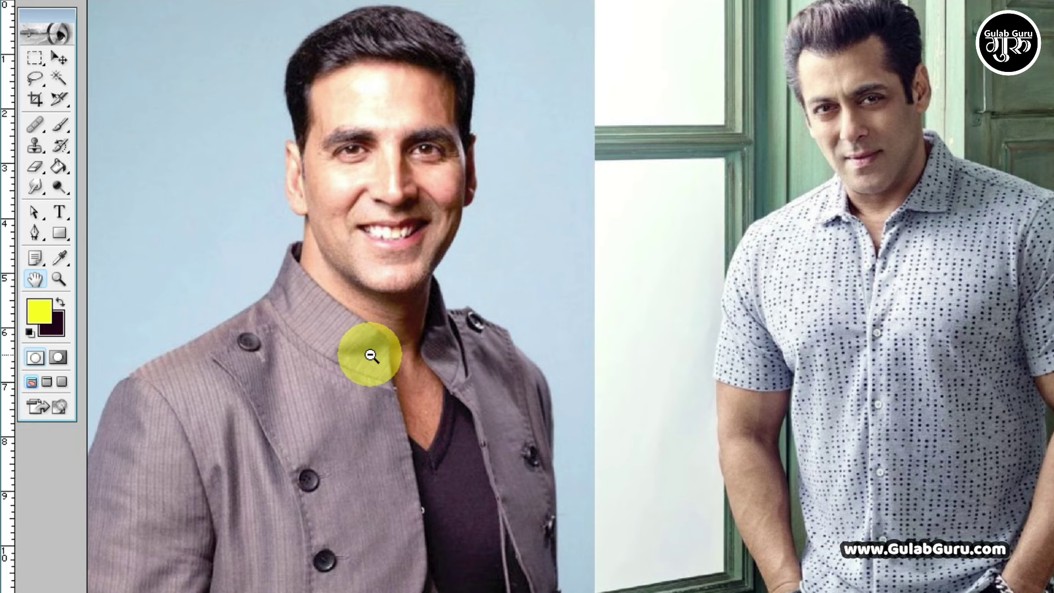
pyautogui.click(34, 233)
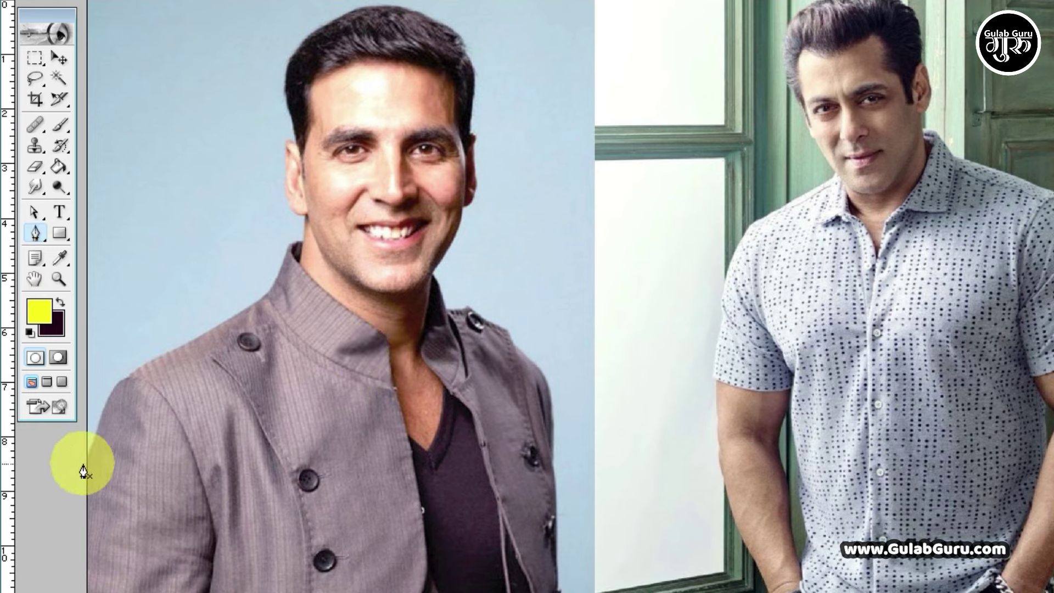
pyautogui.click(83, 464)
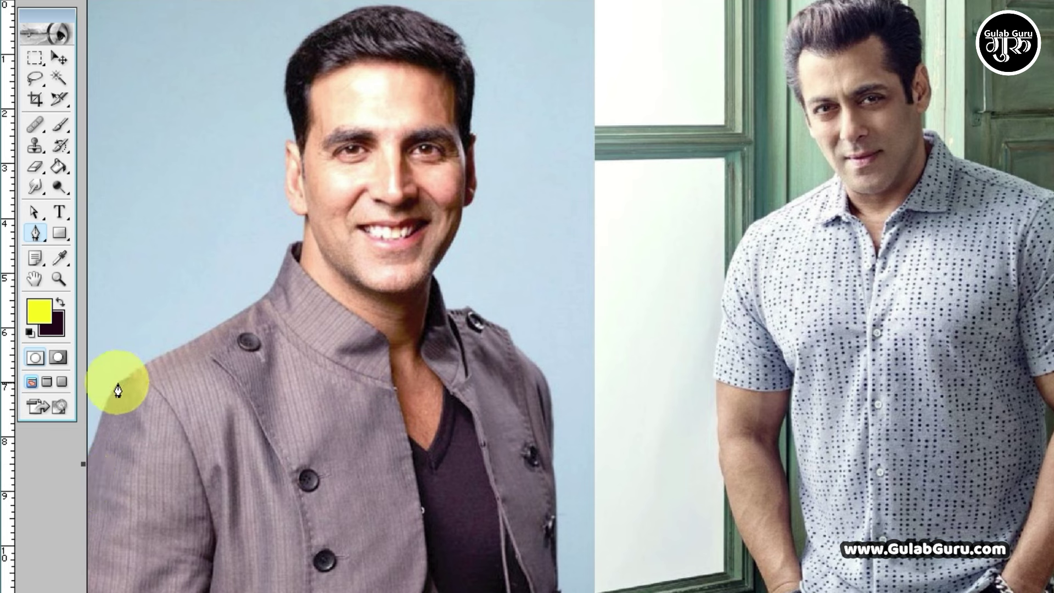
# Step: Add a curved anchor up the shoulder and adjust its curve to follow the jacket outline
pyautogui.moveTo(118, 386); pyautogui.dragTo(137, 351)
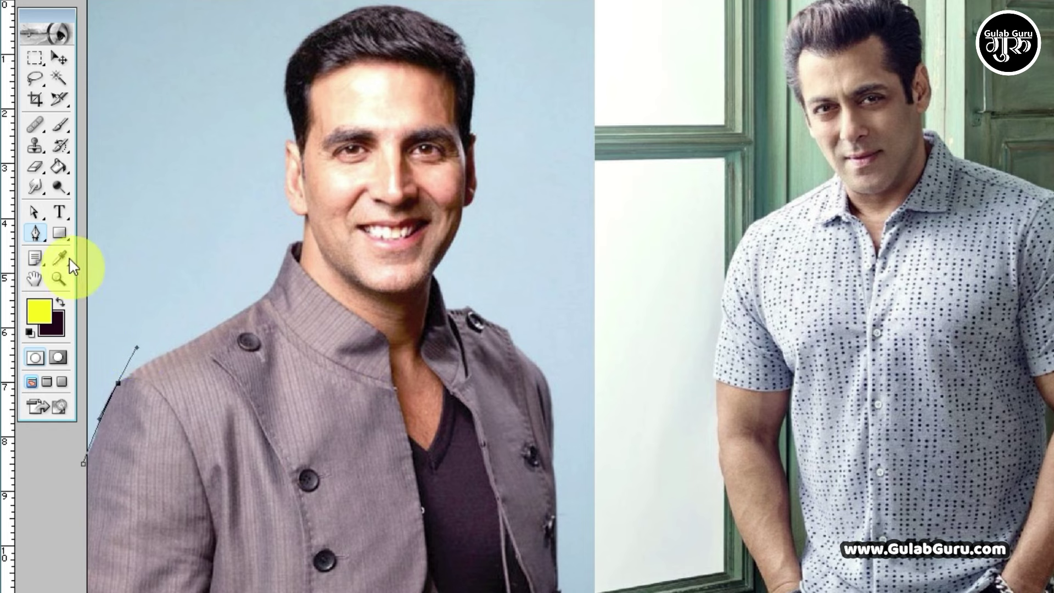
pyautogui.click(35, 213)
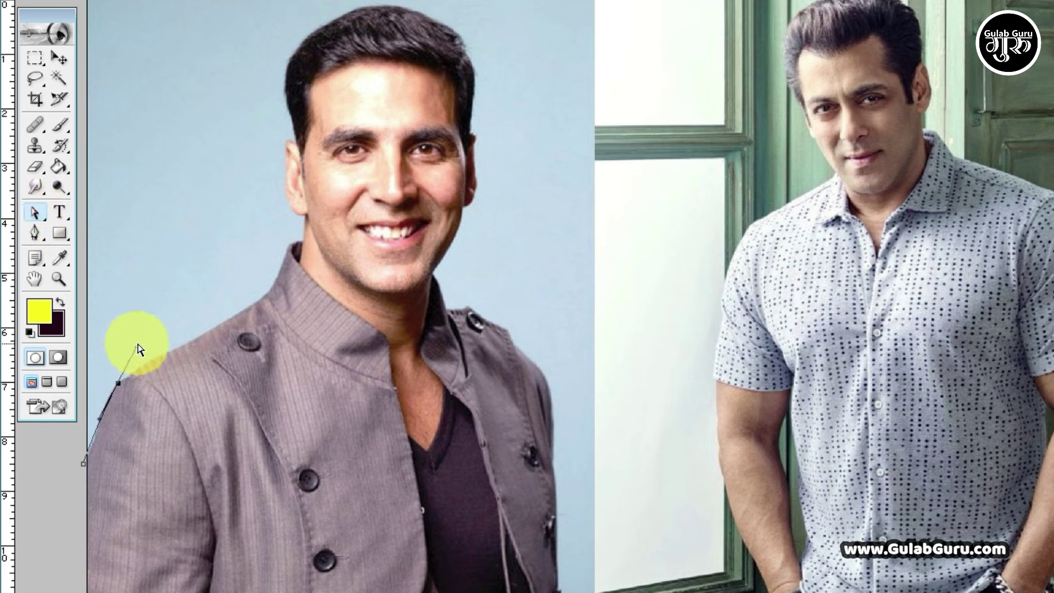
pyautogui.moveTo(136, 348)
pyautogui.mouseDown()
pyautogui.moveTo(249, 346)
pyautogui.moveTo(225, 347)
pyautogui.mouseUp()
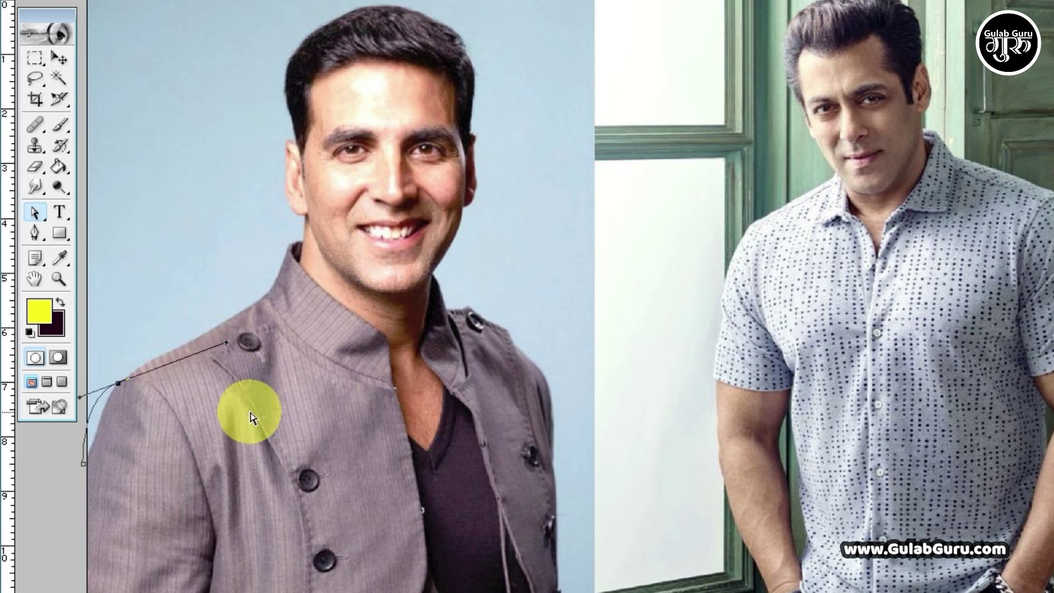
pyautogui.hotkey('ctrl', 'z')
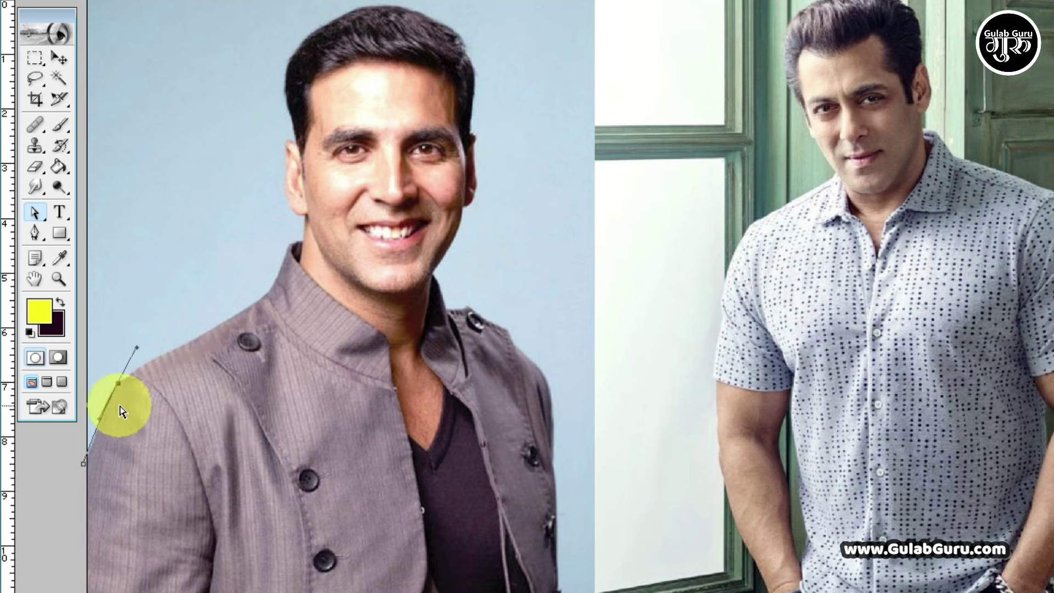
pyautogui.click(35, 234)
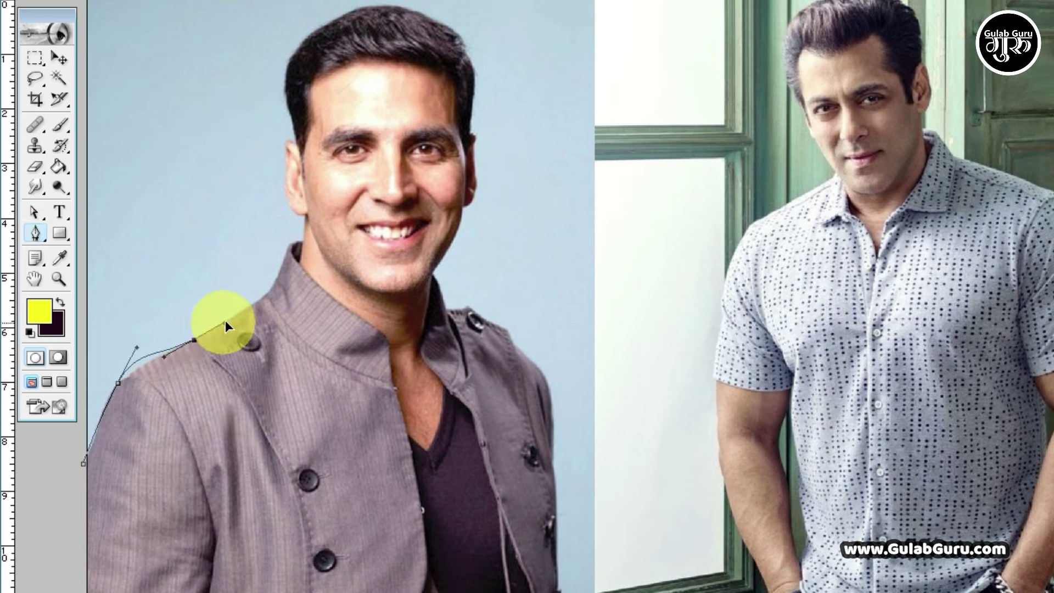
pyautogui.moveTo(135, 379); pyautogui.dragTo(128, 380)
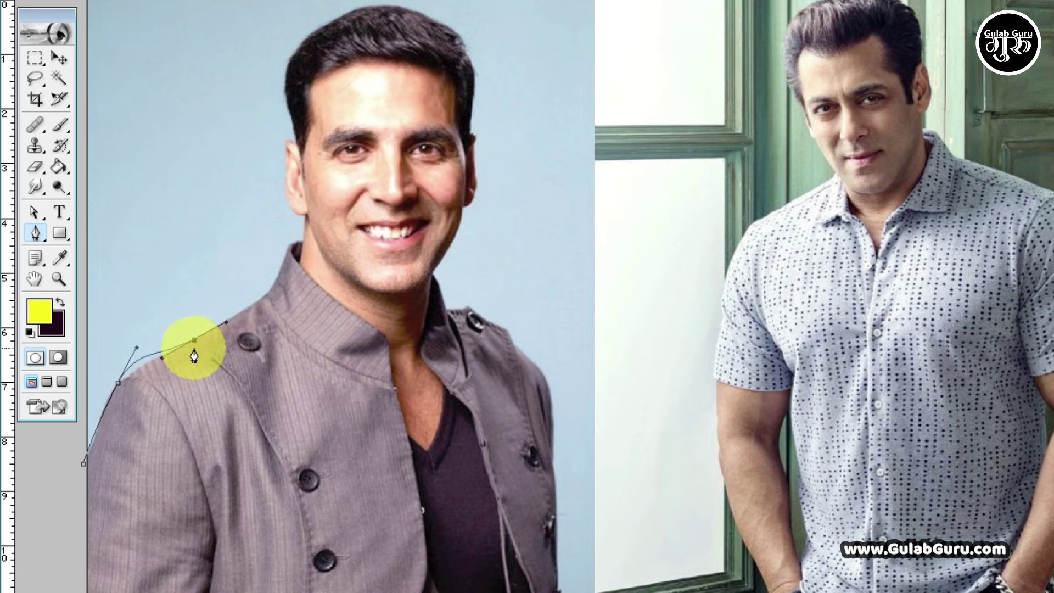
pyautogui.scroll(-1, 193, 356)
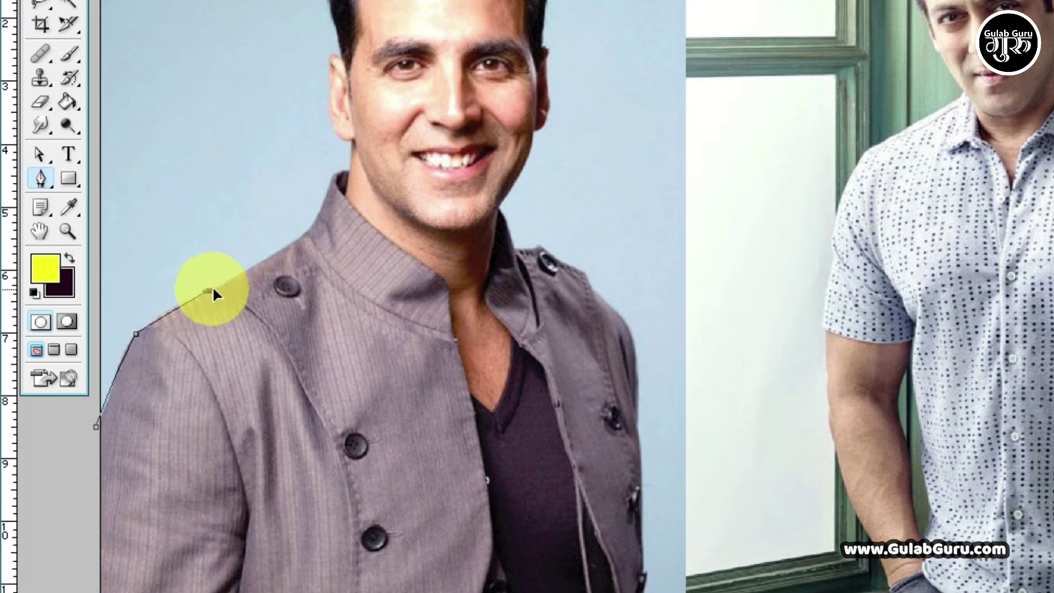
# Step: Extend the pen path up the shoulder to a curved anchor at the neck's base
pyautogui.moveTo(242, 275); pyautogui.dragTo(248, 271)
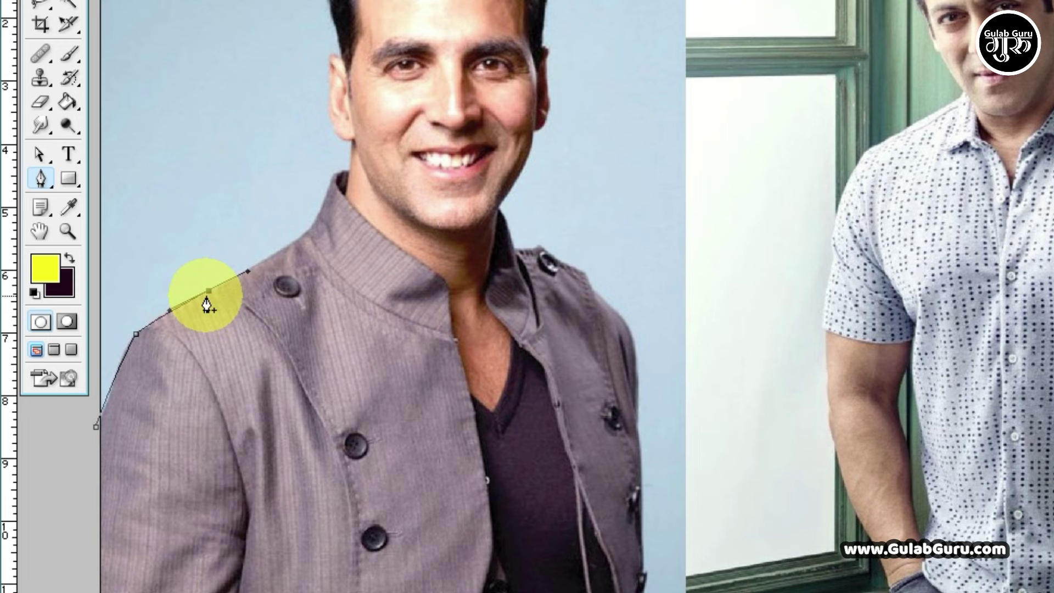
pyautogui.click(38, 173)
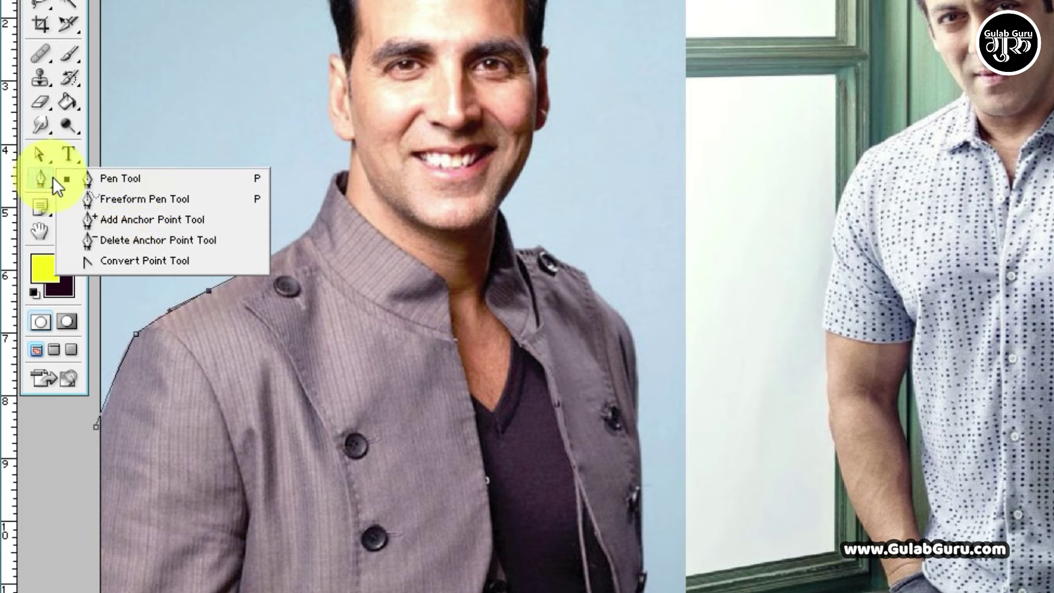
pyautogui.click(37, 180)
pyautogui.click(273, 261)
pyautogui.click(290, 246)
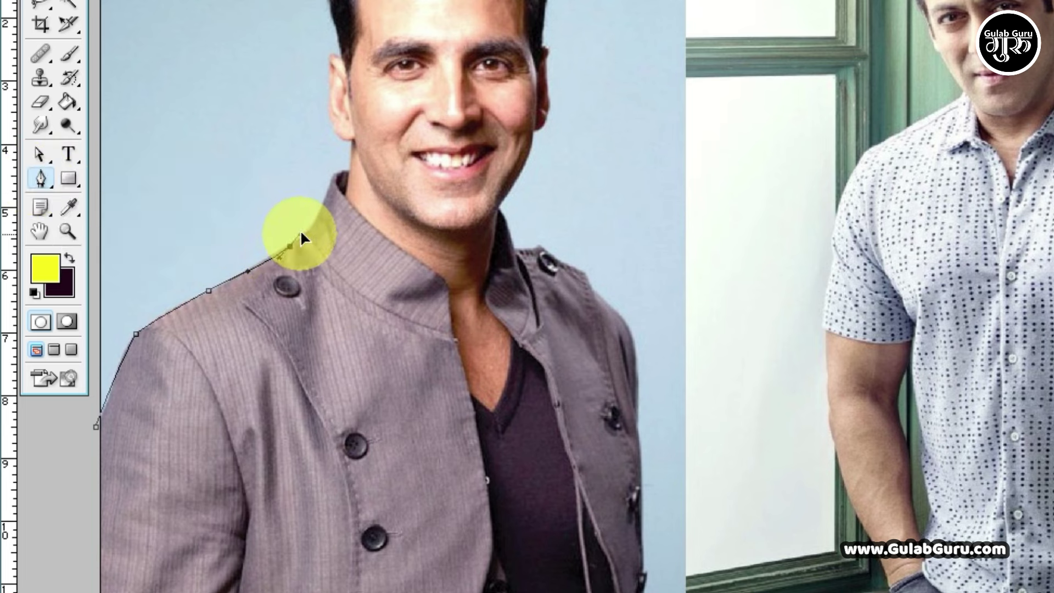
pyautogui.click(307, 233)
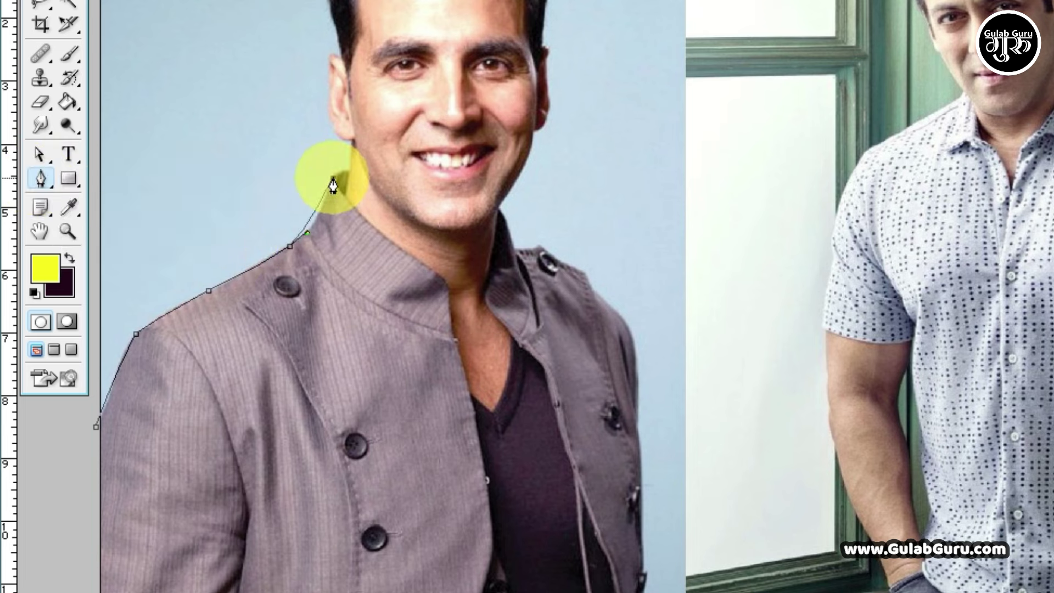
pyautogui.moveTo(333, 179); pyautogui.dragTo(341, 156)
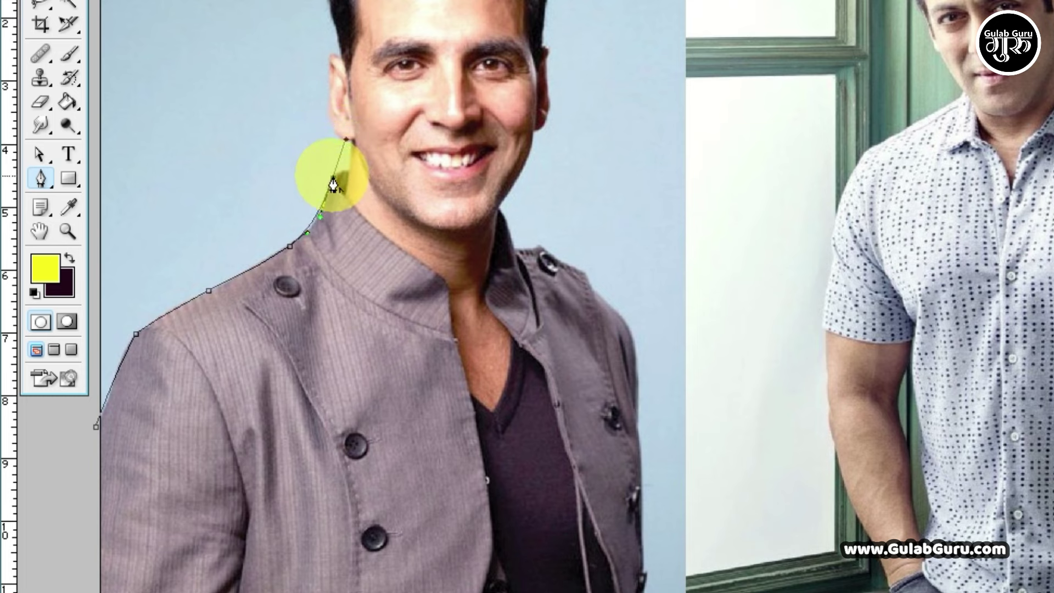
pyautogui.keyDown('alt'); pyautogui.click(333, 180); pyautogui.keyUp('alt')
# Step: Zoom in and trace curved anchors up the neck and around the ear, breaking handles
pyautogui.hotkey('ctrl', '+')
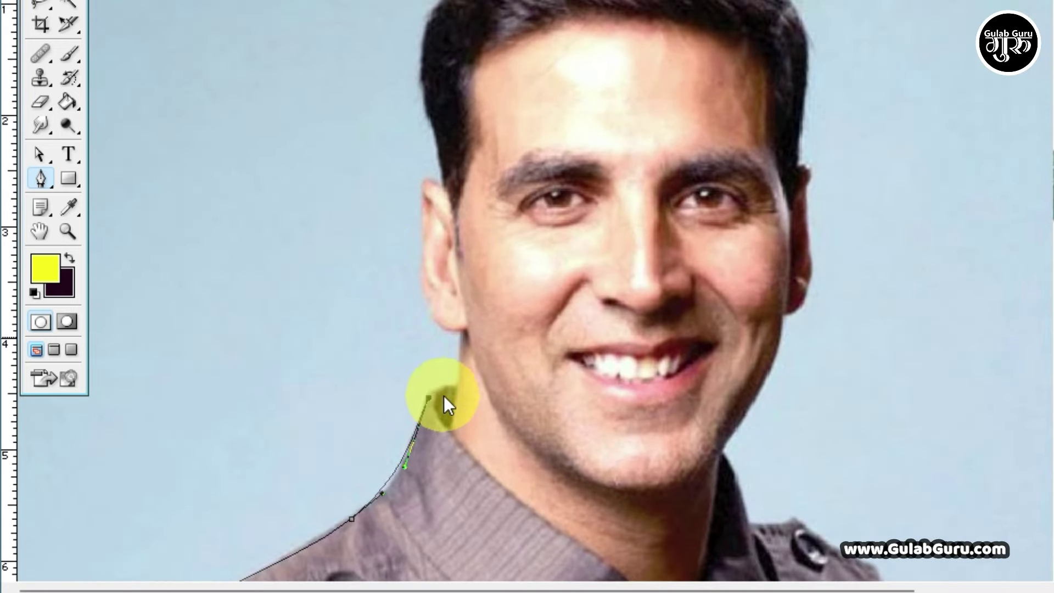
pyautogui.moveTo(451, 386); pyautogui.dragTo(467, 384)
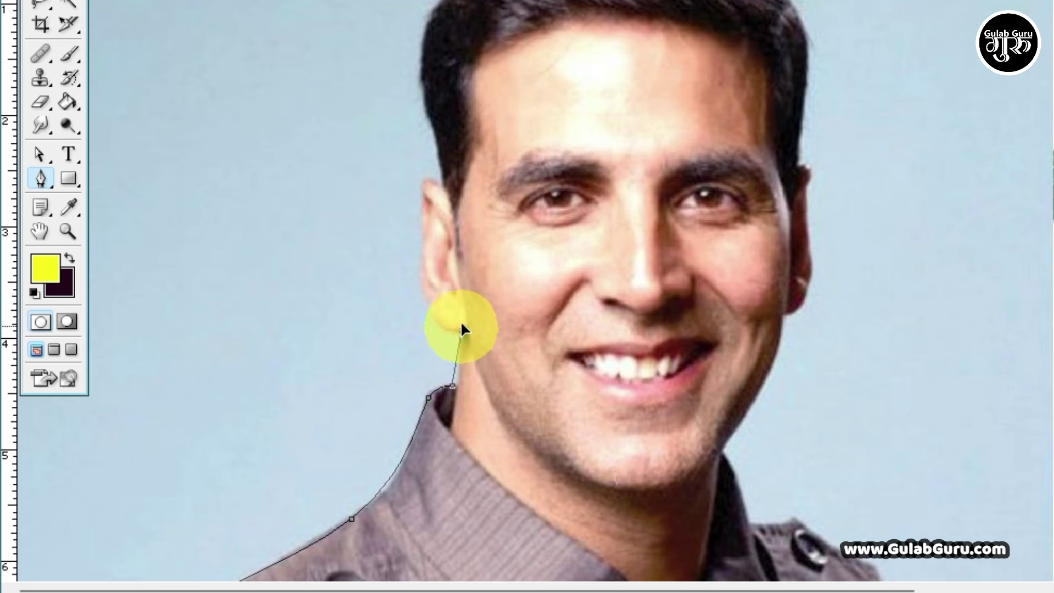
pyautogui.moveTo(455, 314); pyautogui.dragTo(463, 277)
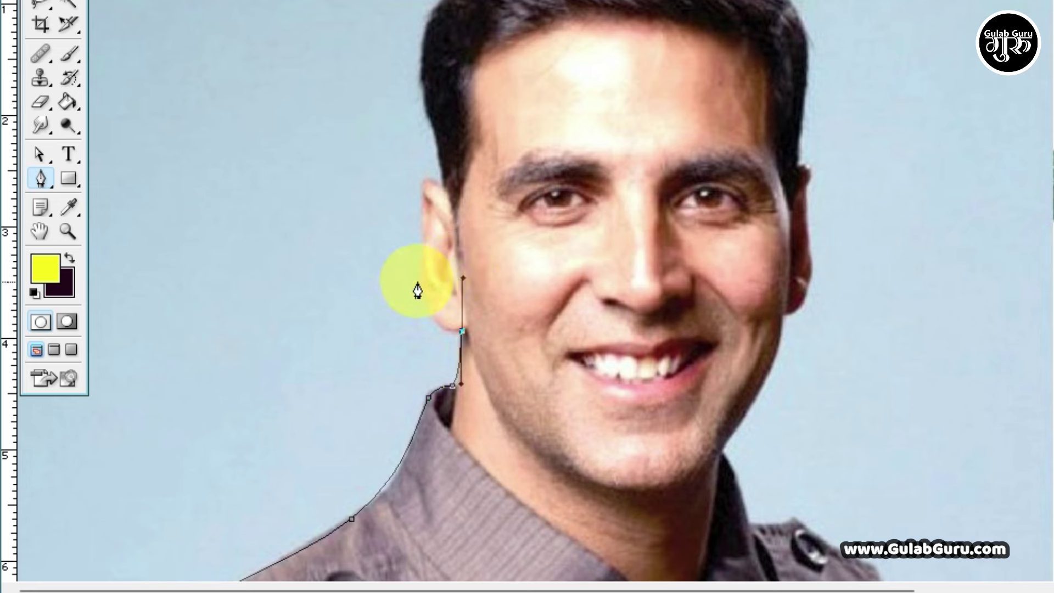
pyautogui.moveTo(418, 282); pyautogui.dragTo(419, 225)
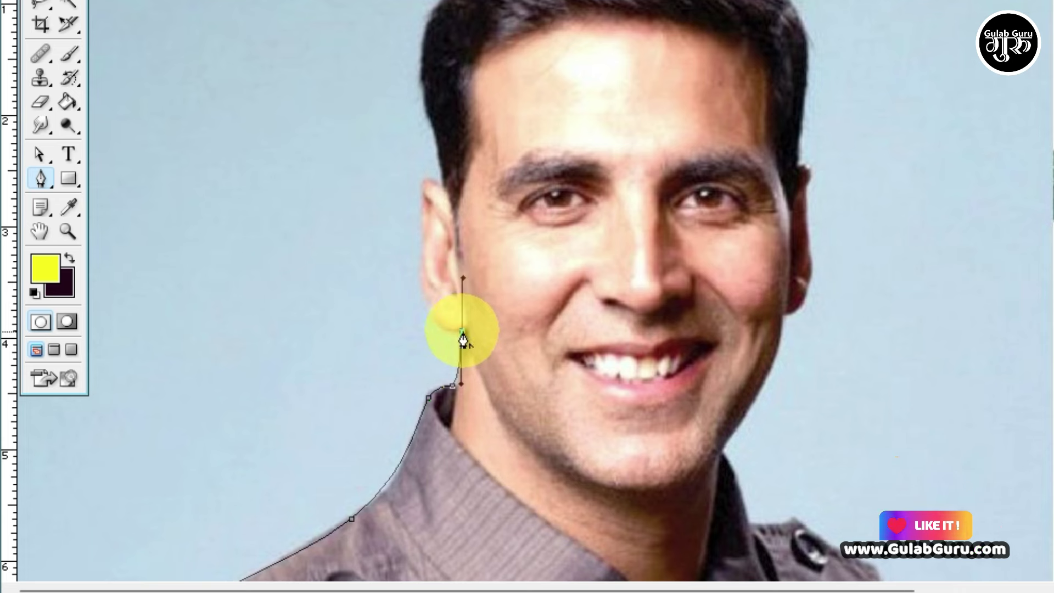
pyautogui.keyDown('alt'); pyautogui.click(461, 332); pyautogui.keyUp('alt')
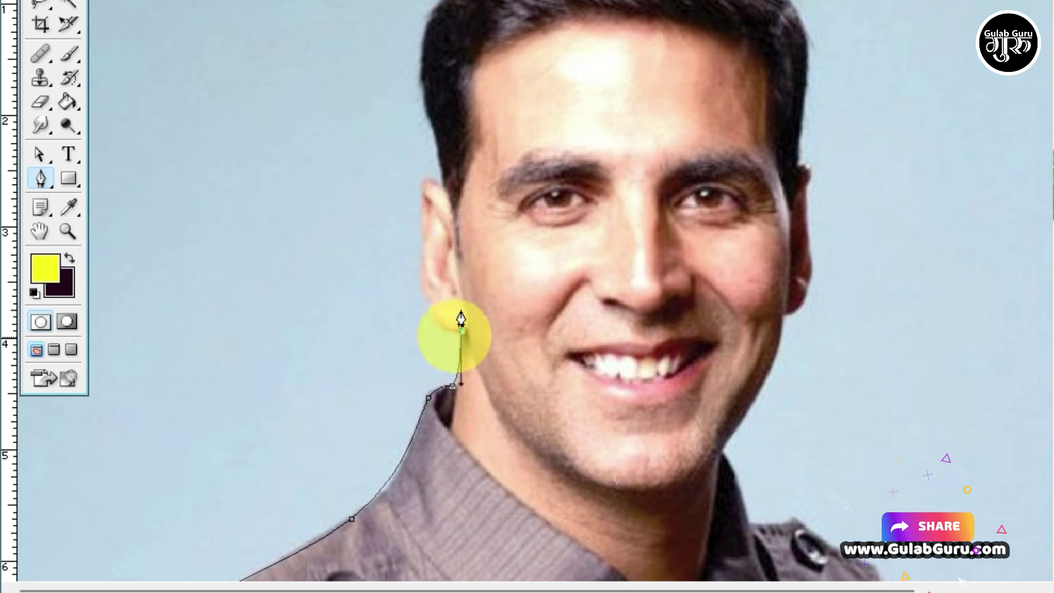
pyautogui.moveTo(425, 291); pyautogui.dragTo(415, 250)
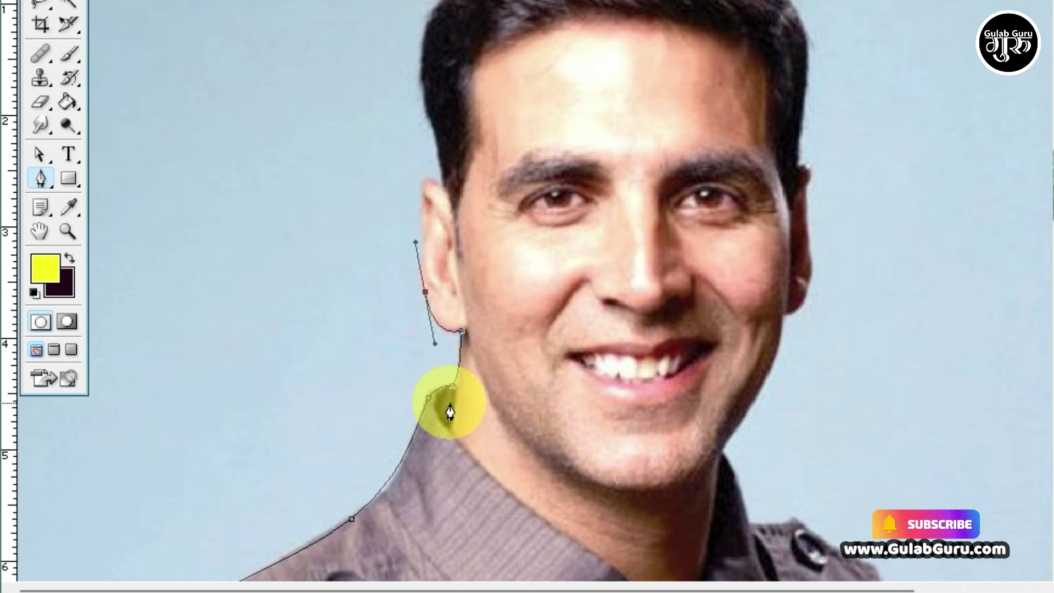
pyautogui.keyDown('alt'); pyautogui.click(425, 291); pyautogui.keyUp('alt')
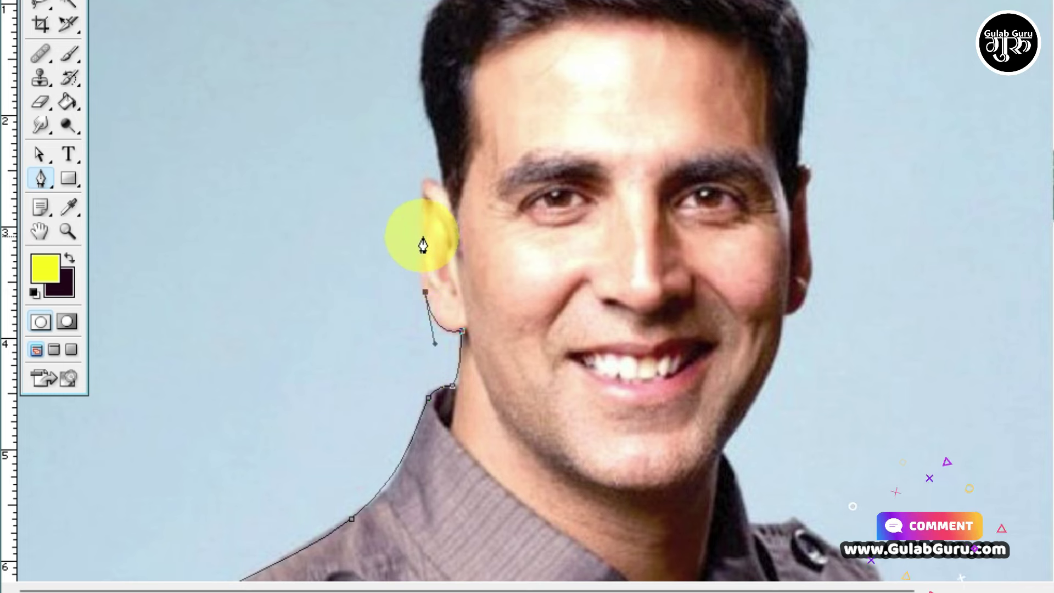
pyautogui.moveTo(423, 236)
pyautogui.mouseDown()
pyautogui.moveTo(424, 214)
pyautogui.moveTo(444, 195)
pyautogui.mouseUp()
pyautogui.keyDown('alt'); pyautogui.click(428, 184); pyautogui.keyUp('alt')
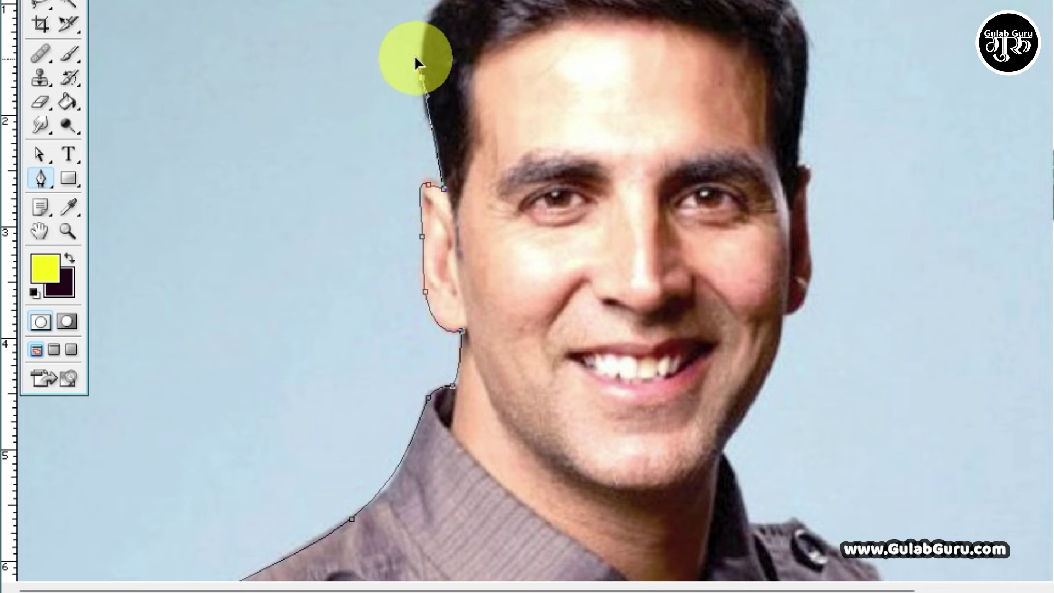
# Step: Curve the path over the top of the head and down the right side of the hair
pyautogui.scroll(3, 416, 44)
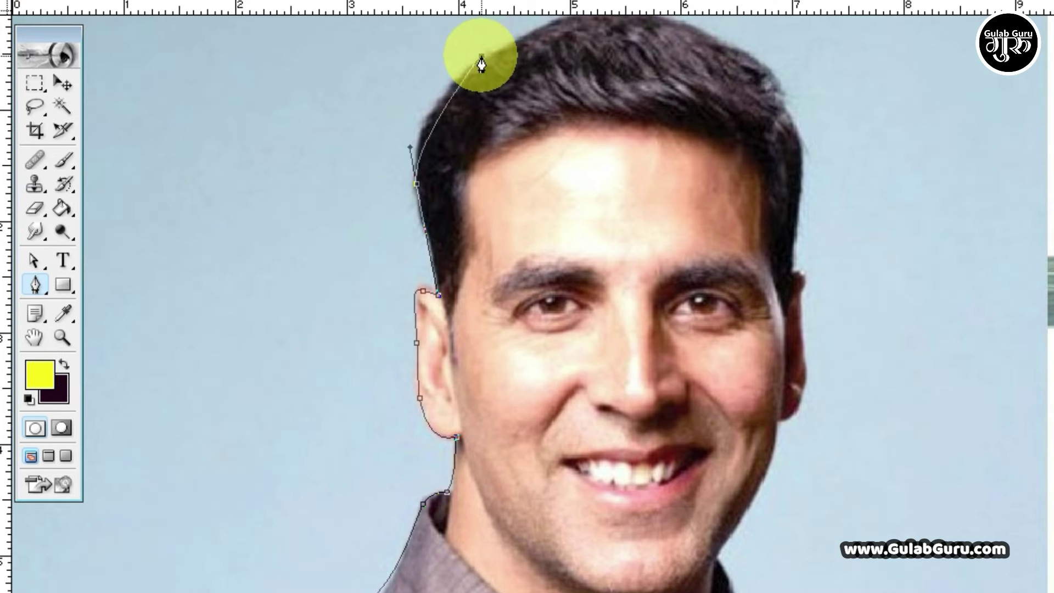
pyautogui.moveTo(482, 56); pyautogui.dragTo(511, 42)
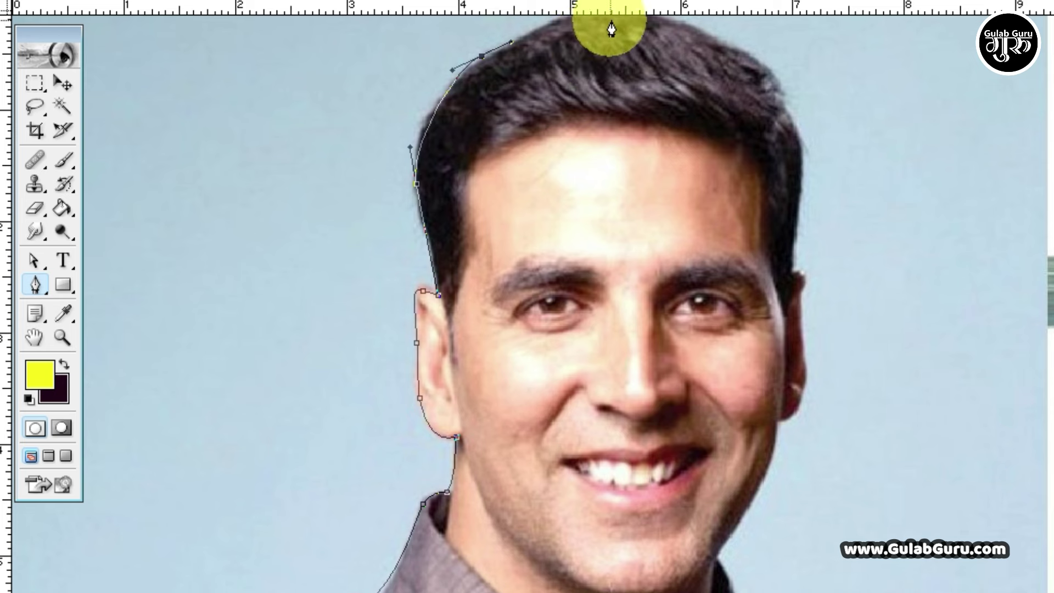
pyautogui.moveTo(610, 20); pyautogui.dragTo(669, 24)
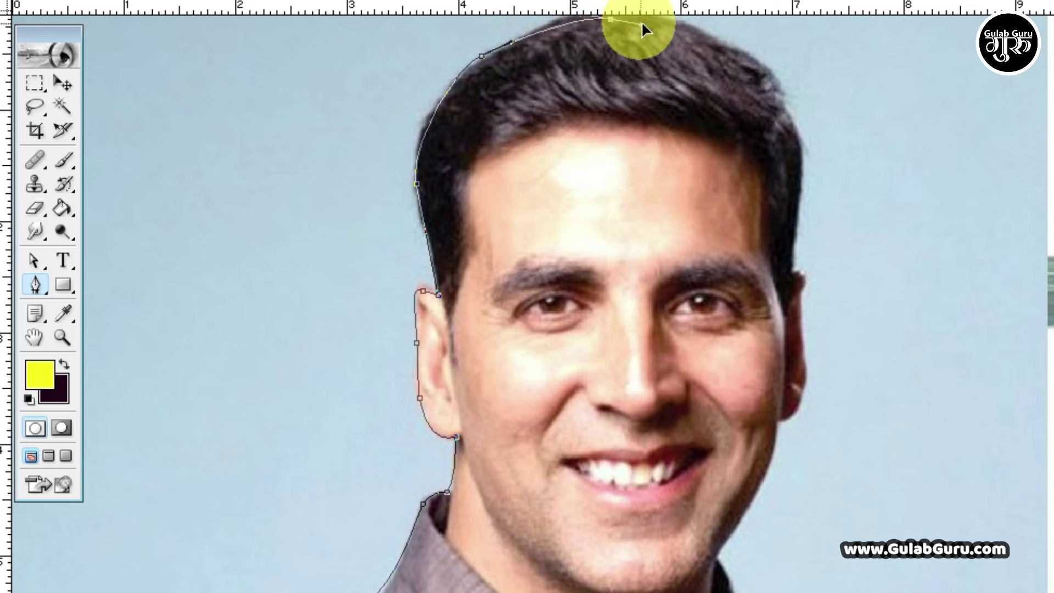
pyautogui.moveTo(756, 56); pyautogui.dragTo(771, 78)
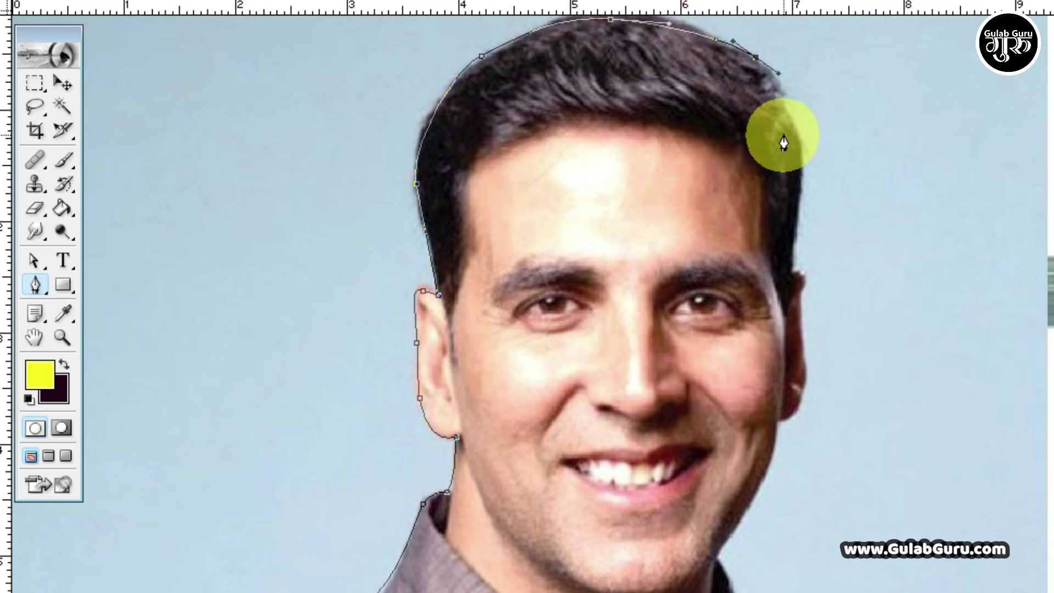
pyautogui.moveTo(796, 126); pyautogui.dragTo(799, 144)
pyautogui.moveTo(789, 265); pyautogui.dragTo(778, 287)
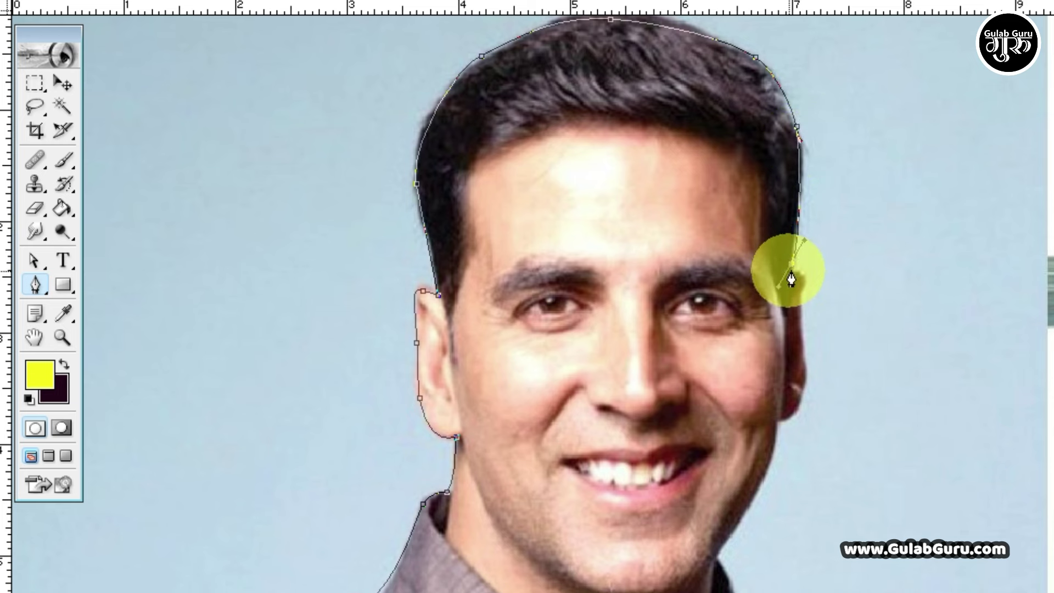
pyautogui.moveTo(792, 269); pyautogui.dragTo(805, 287)
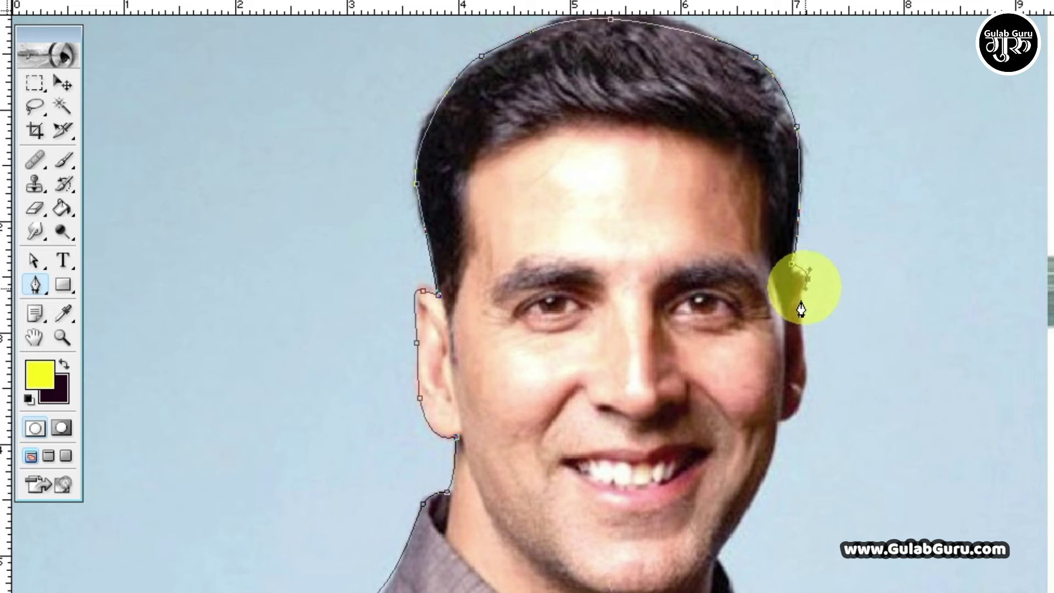
# Step: Continue the path down the right cheek and along the jawline toward the collar
pyautogui.click(808, 279)
pyautogui.click(804, 322)
pyautogui.moveTo(807, 371); pyautogui.dragTo(801, 393)
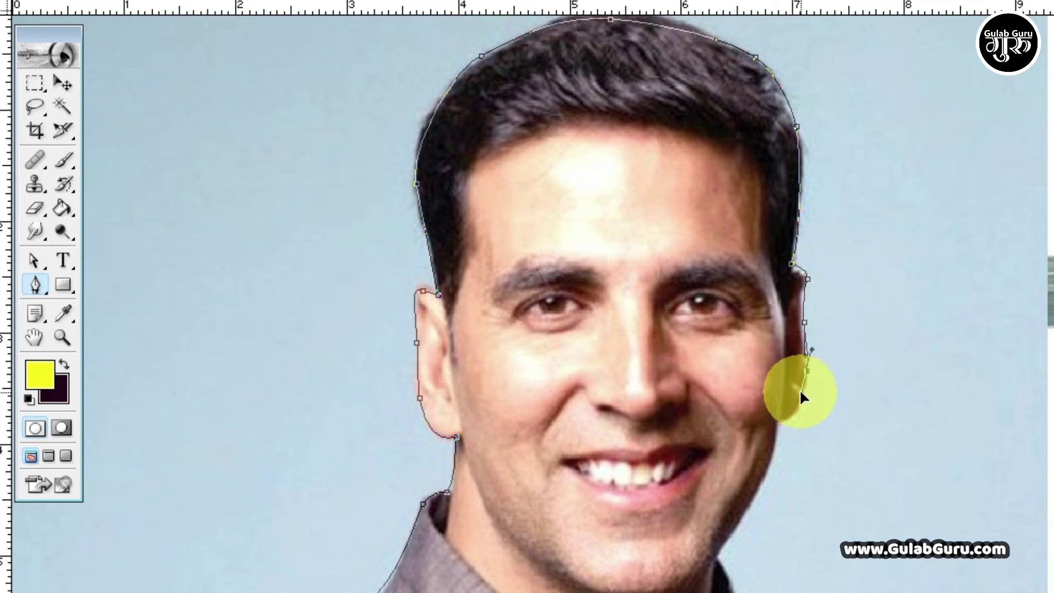
pyautogui.click(780, 420)
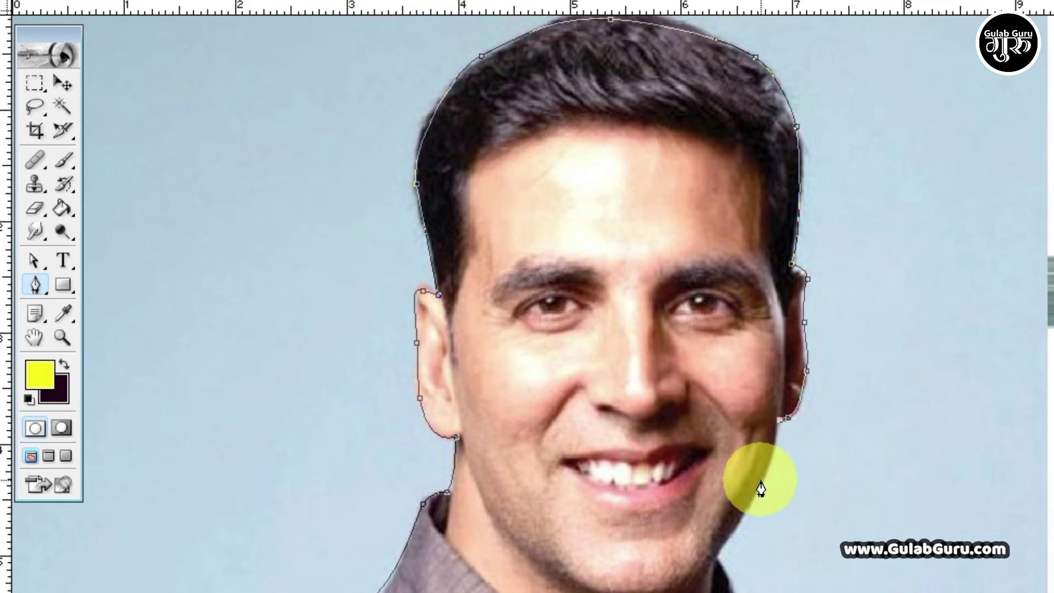
pyautogui.moveTo(763, 483); pyautogui.dragTo(751, 499)
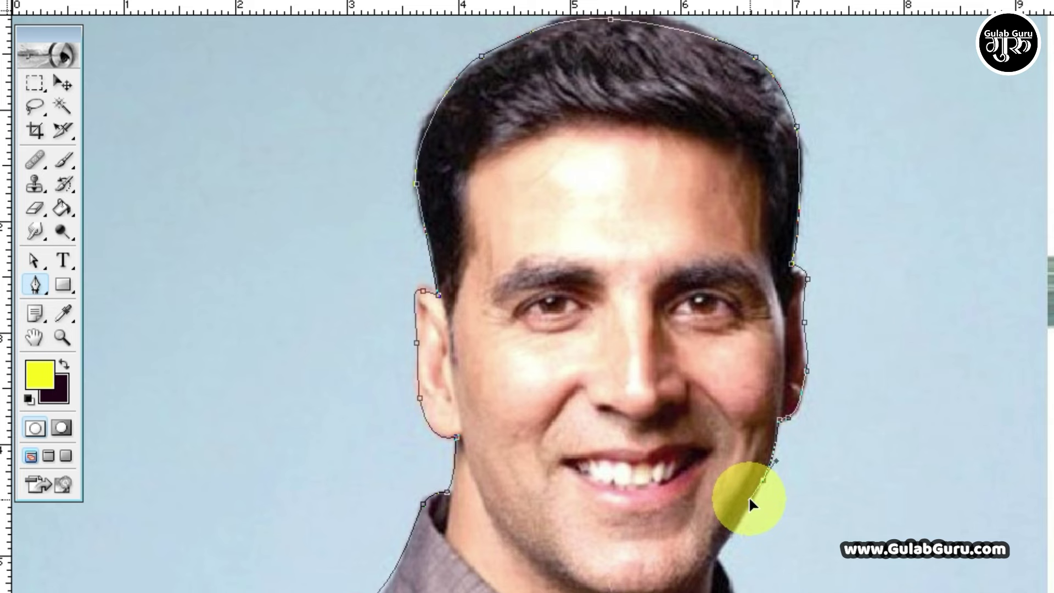
pyautogui.moveTo(734, 536); pyautogui.dragTo(709, 556)
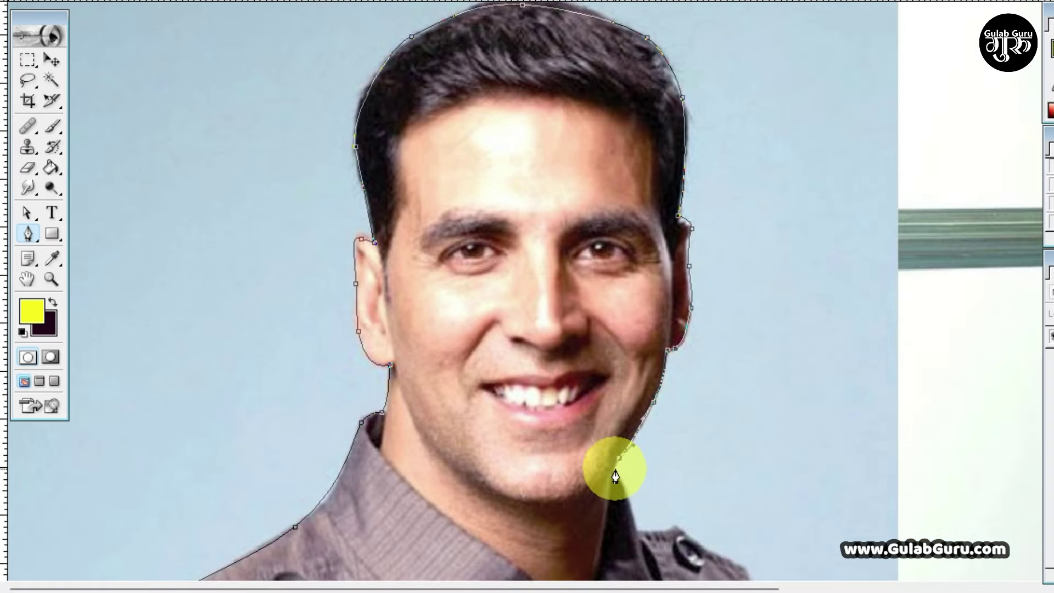
# Step: Scroll down and carry the path past the collar onto the far shoulder
pyautogui.scroll(-2, 614, 473)
pyautogui.scroll(-1, 636, 442)
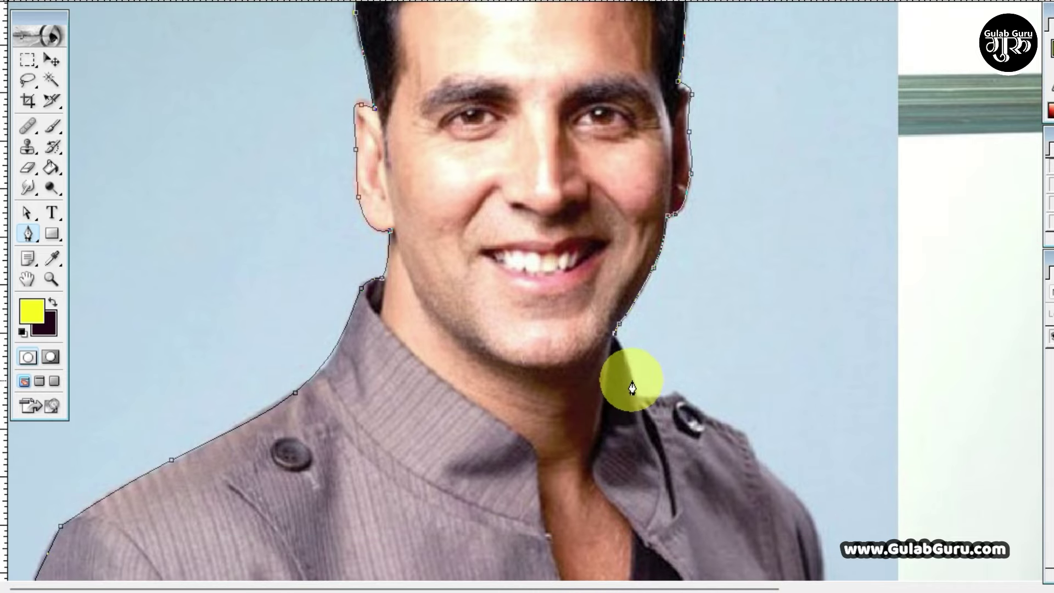
pyautogui.moveTo(633, 379)
pyautogui.mouseDown()
pyautogui.moveTo(640, 416)
pyautogui.moveTo(639, 403)
pyautogui.mouseUp()
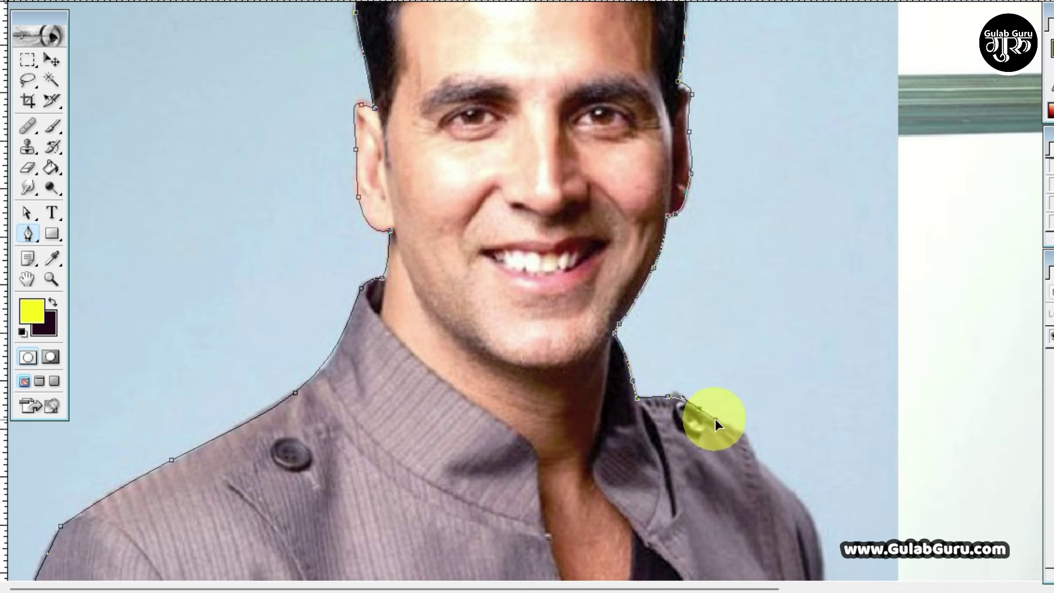
pyautogui.click(747, 442)
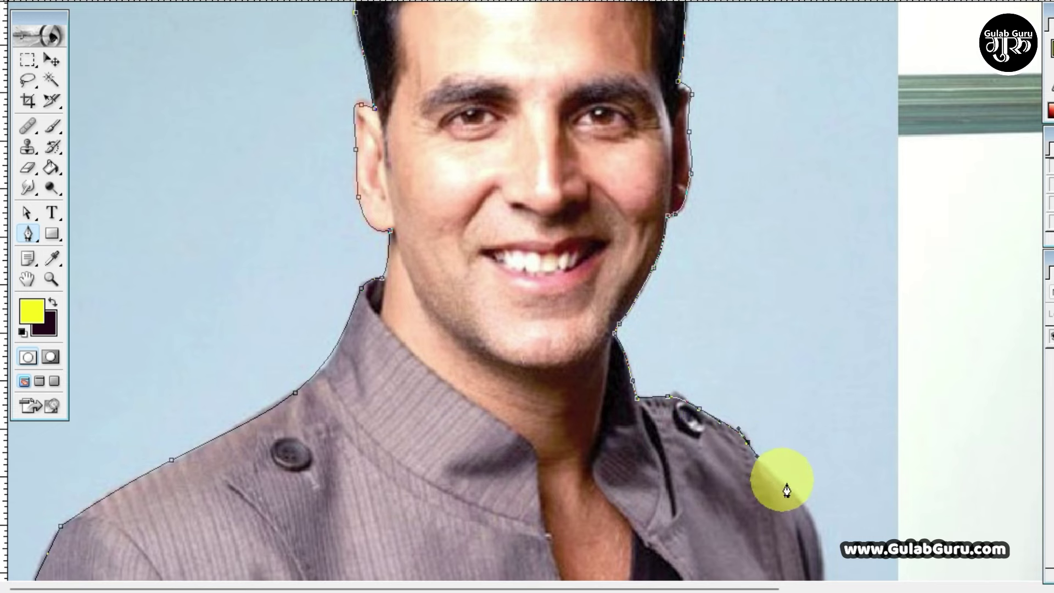
pyautogui.click(799, 498)
# Step: Add anchors down the jacket's right edge to the bottom of the image
pyautogui.scroll(-3, 807, 513)
pyautogui.click(823, 481)
pyautogui.click(827, 508)
pyautogui.scroll(-3, 827, 517)
pyautogui.scroll(-1, 828, 510)
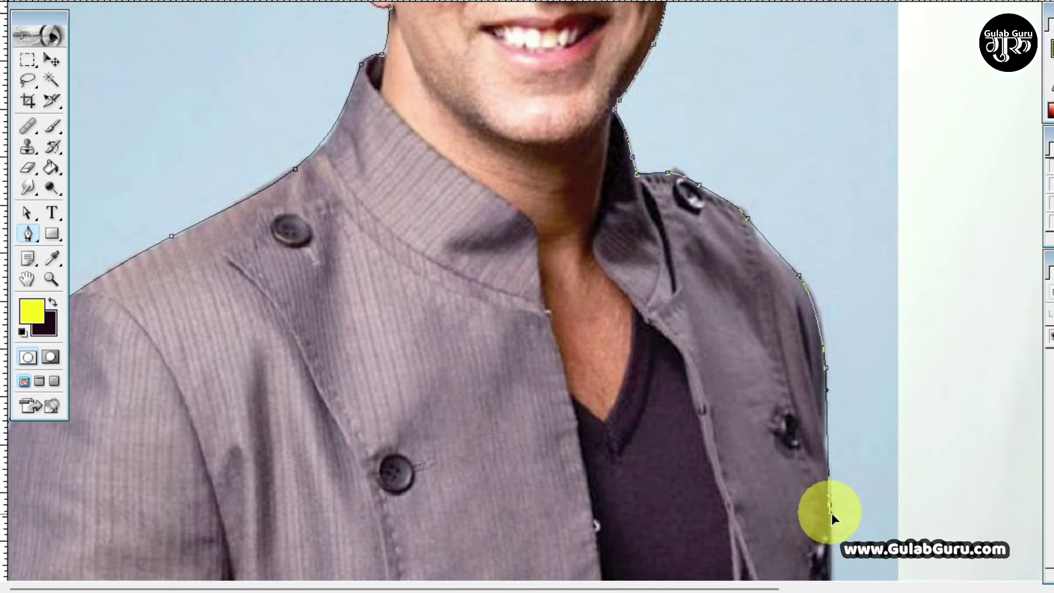
pyautogui.scroll(-3, 829, 518)
pyautogui.click(830, 377)
pyautogui.click(832, 446)
# Step: Zoom out and run the path along the image's bottom edge to the bottom-left corner
pyautogui.hotkey('ctrl', '-')
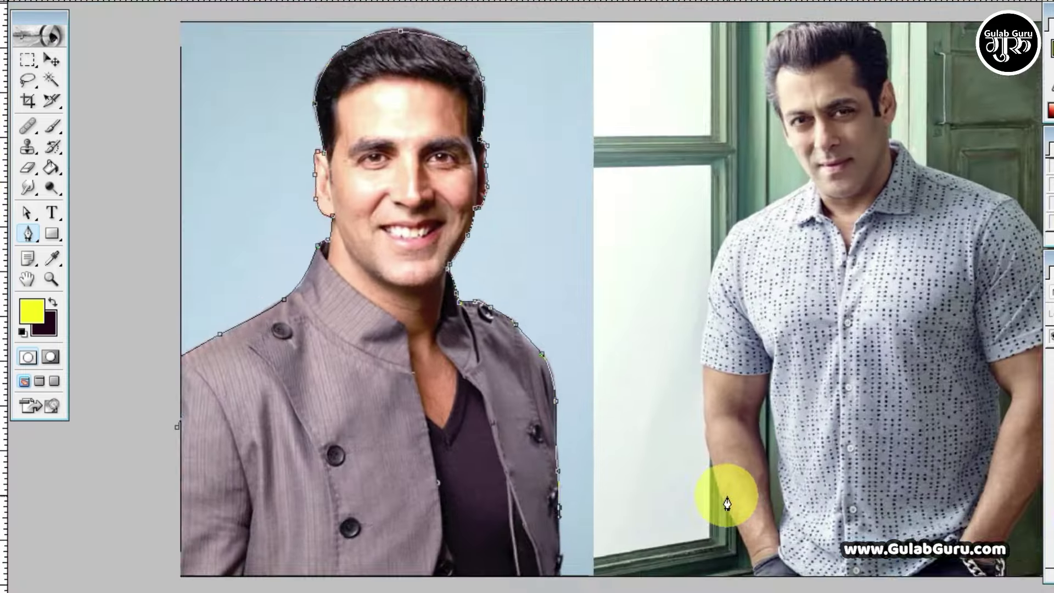
pyautogui.click(567, 526)
pyautogui.click(567, 553)
pyautogui.click(452, 562)
pyautogui.click(324, 563)
pyautogui.click(211, 559)
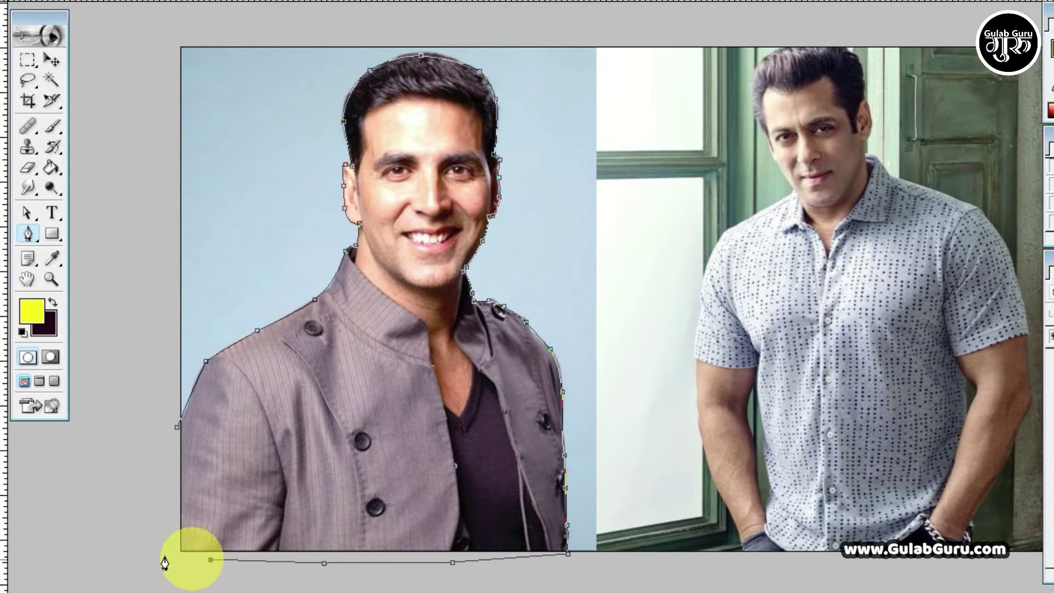
pyautogui.click(153, 555)
# Step: Trace up the jacket's left edge and close the path at its first anchor
pyautogui.click(158, 481)
pyautogui.click(165, 436)
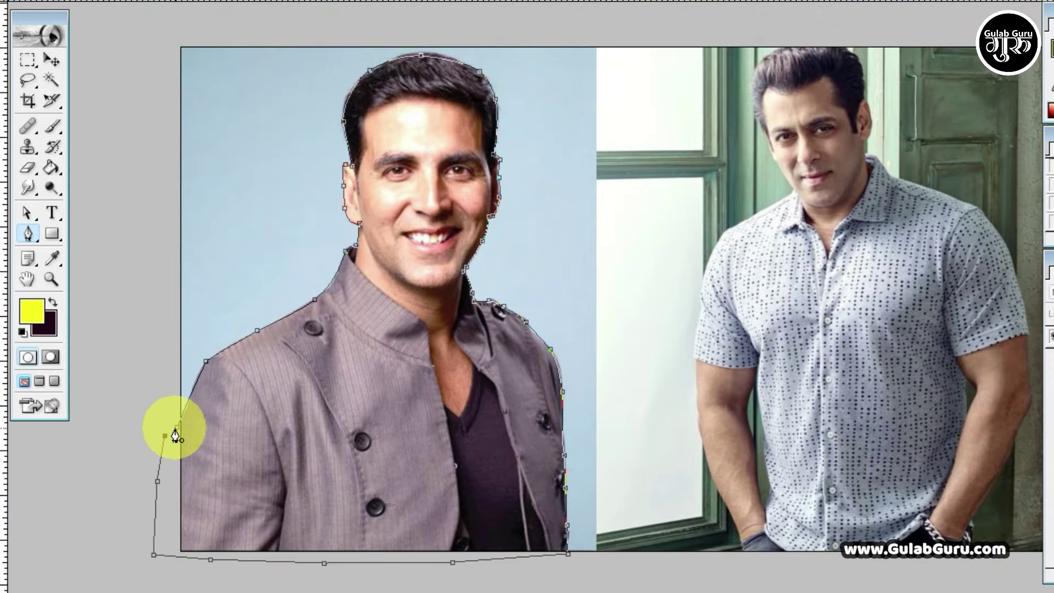
pyautogui.click(177, 428)
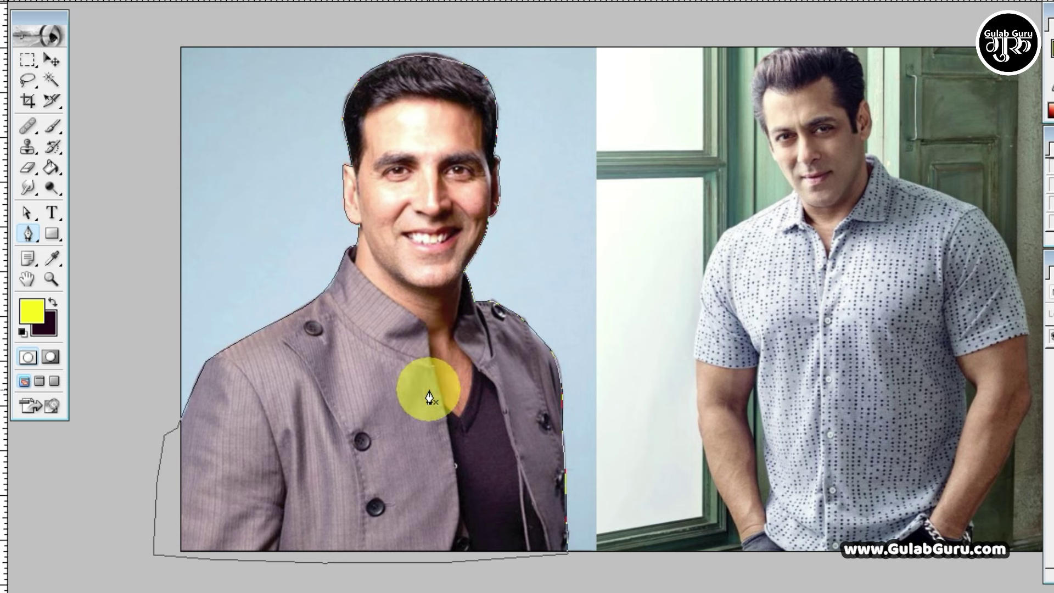
pyautogui.hotkey('ctrl', 'Return')
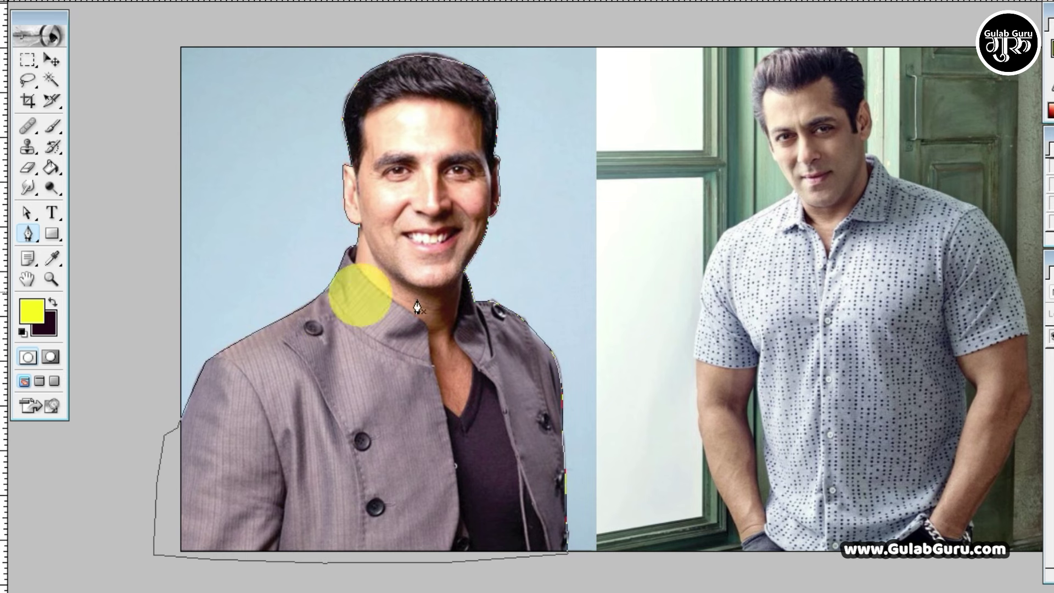
# Step: Make a selection from the path and copy the man onto a new layer with Ctrl+J
pyautogui.rightClick(372, 303)
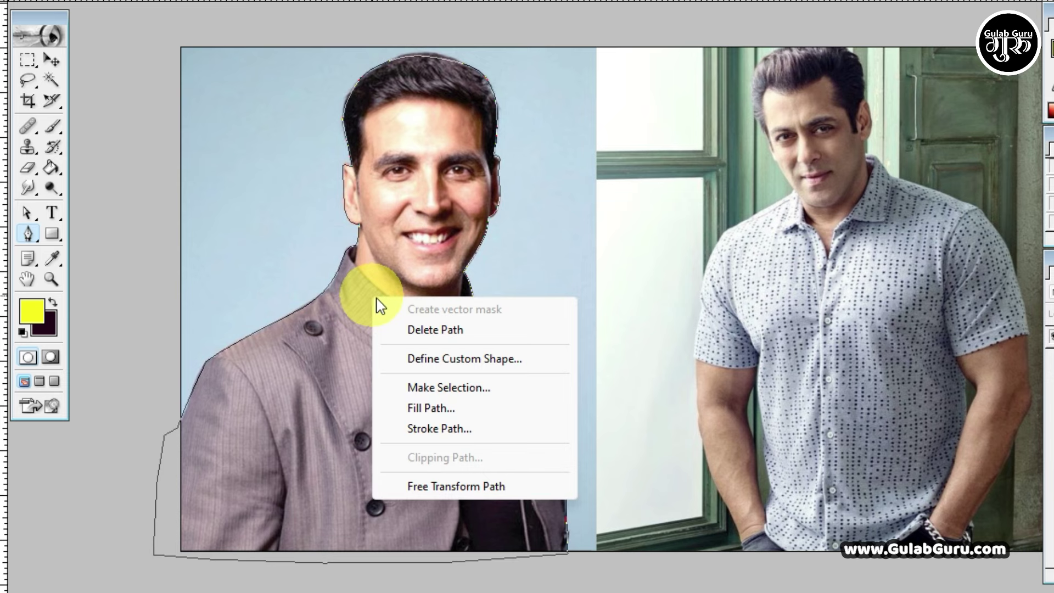
pyautogui.click(435, 391)
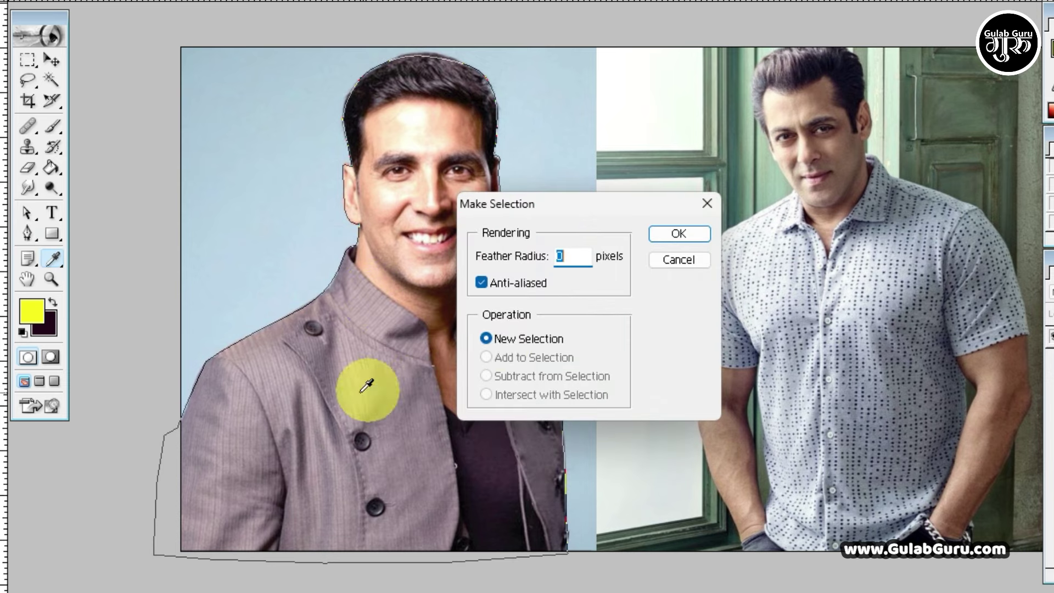
pyautogui.click(674, 240)
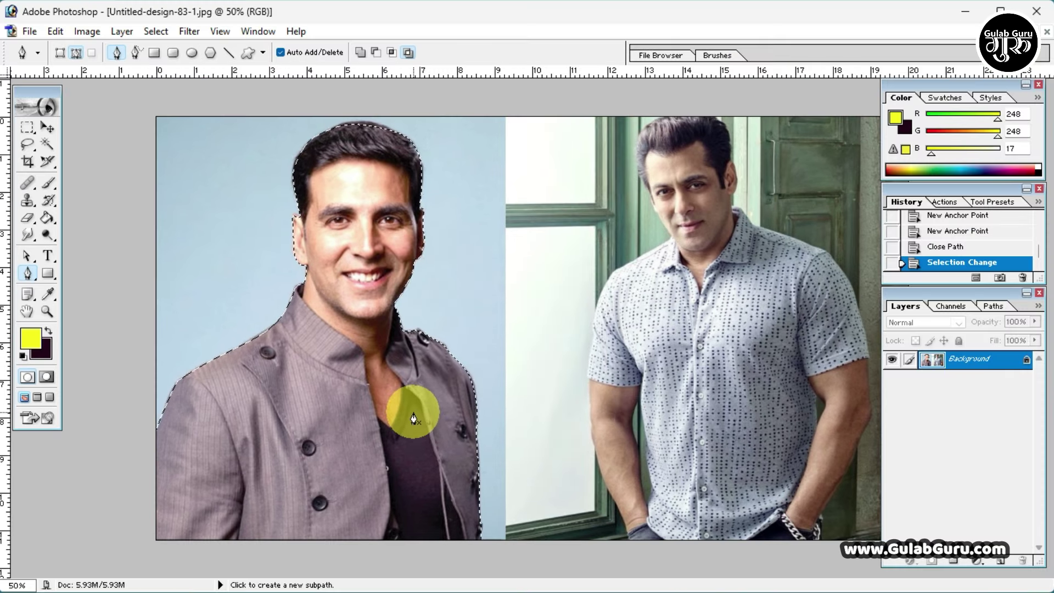
pyautogui.hotkey('ctrl', 'j')
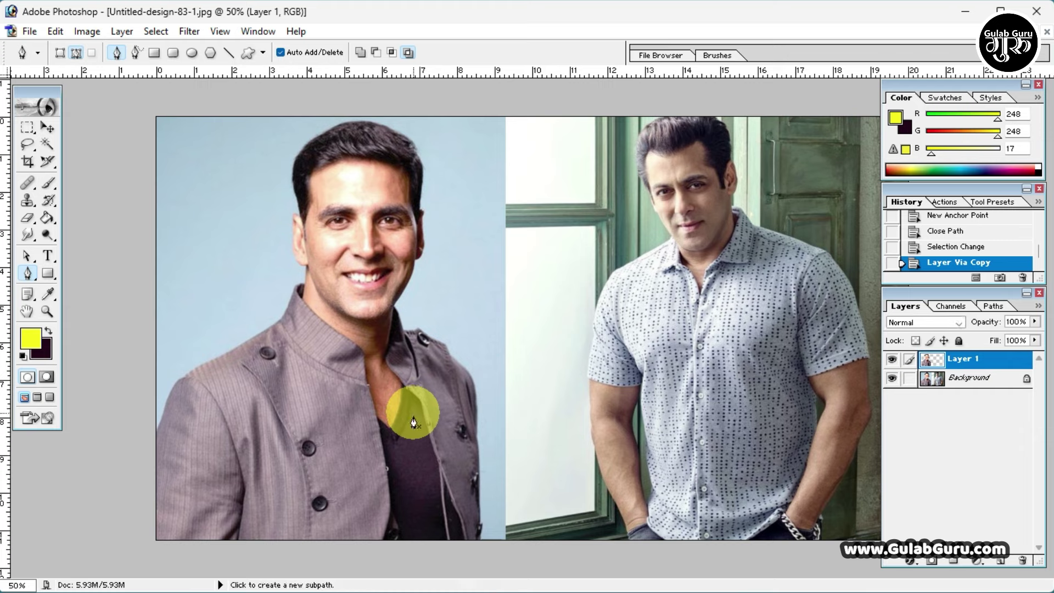
# Step: Toggle the Background layer's visibility to check the cut-out, then select Background
pyautogui.click(966, 378)
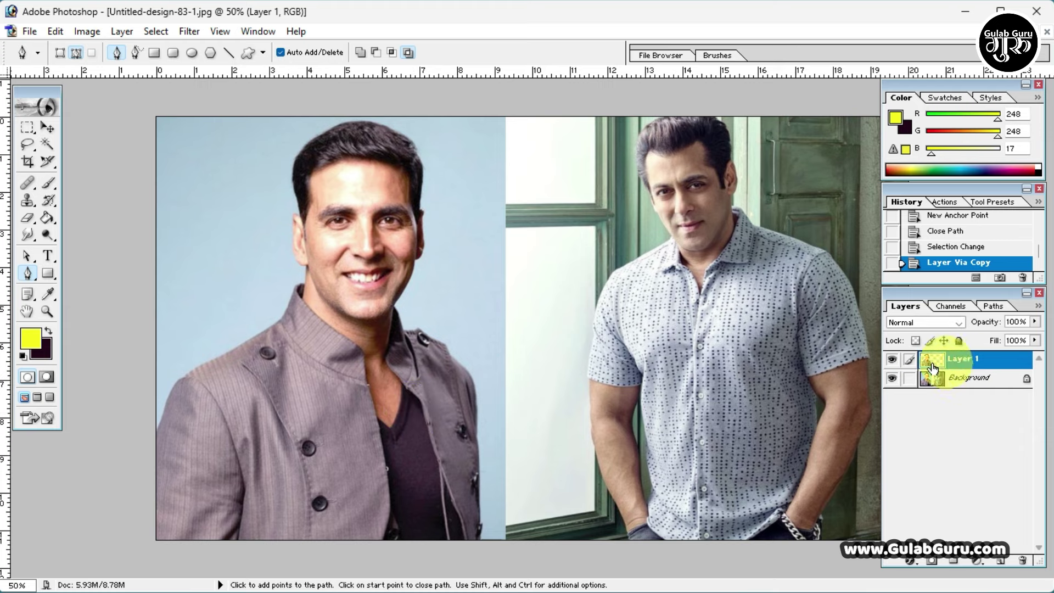
pyautogui.click(949, 359)
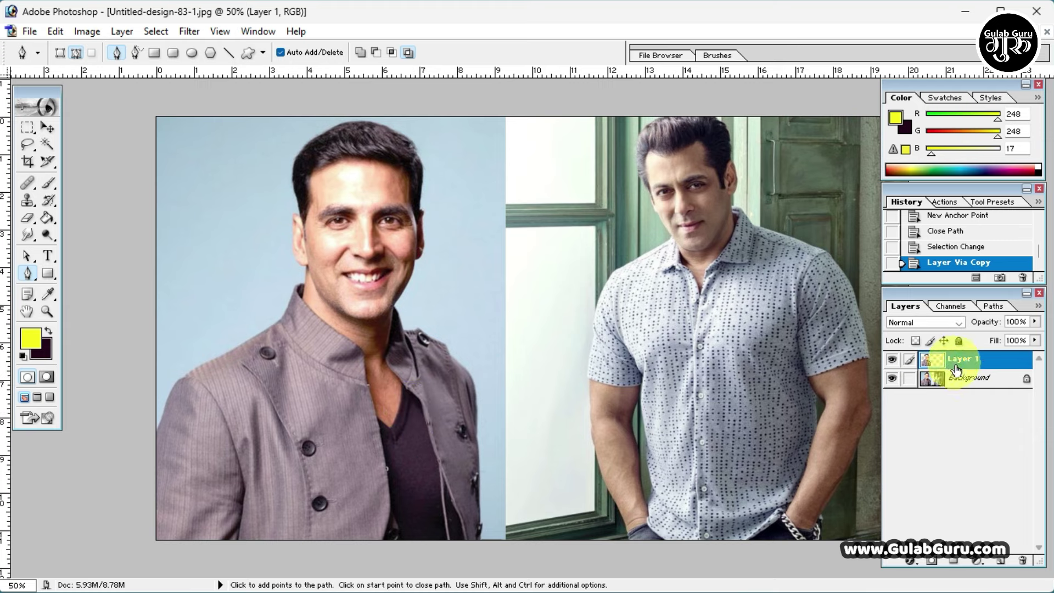
pyautogui.click(892, 377)
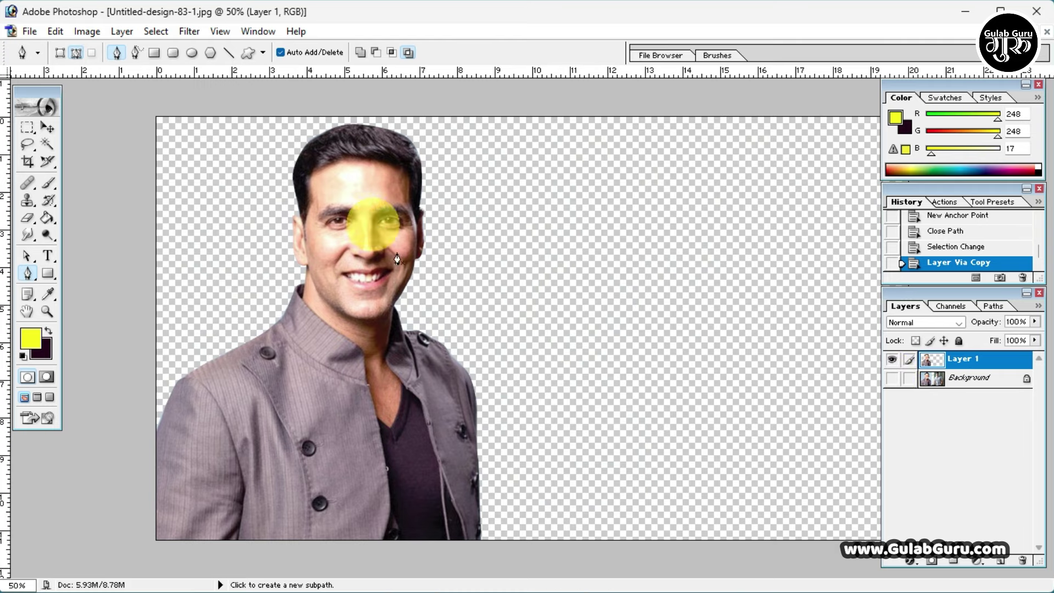
pyautogui.click(892, 379)
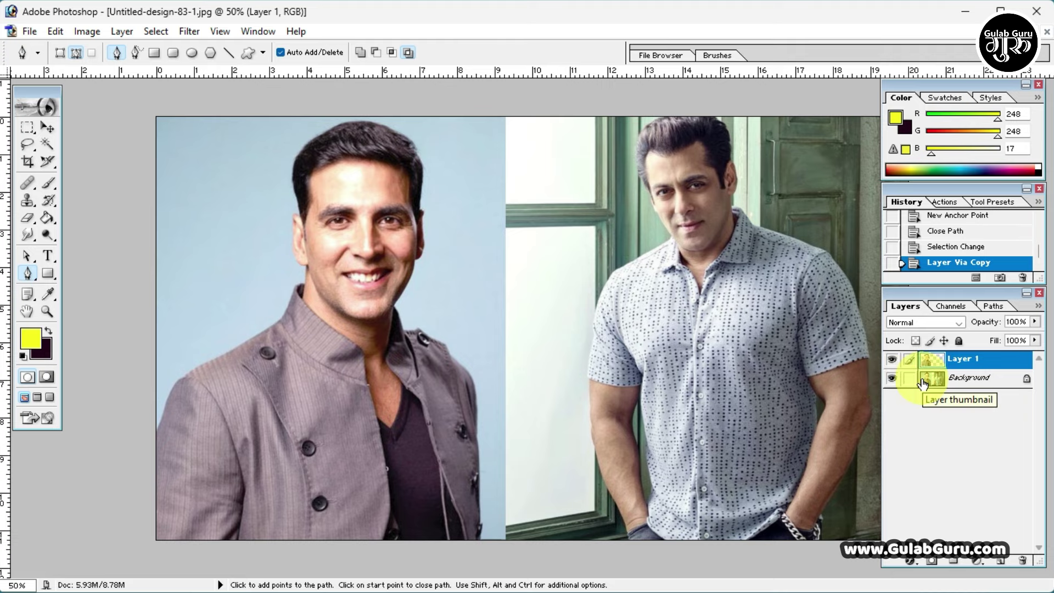
pyautogui.click(891, 378)
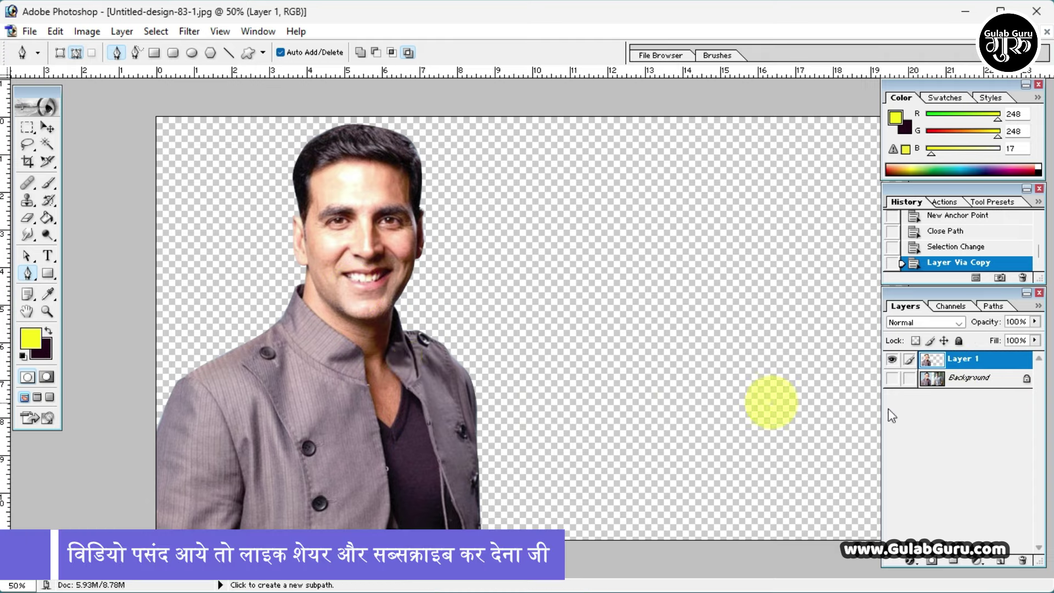
pyautogui.click(892, 378)
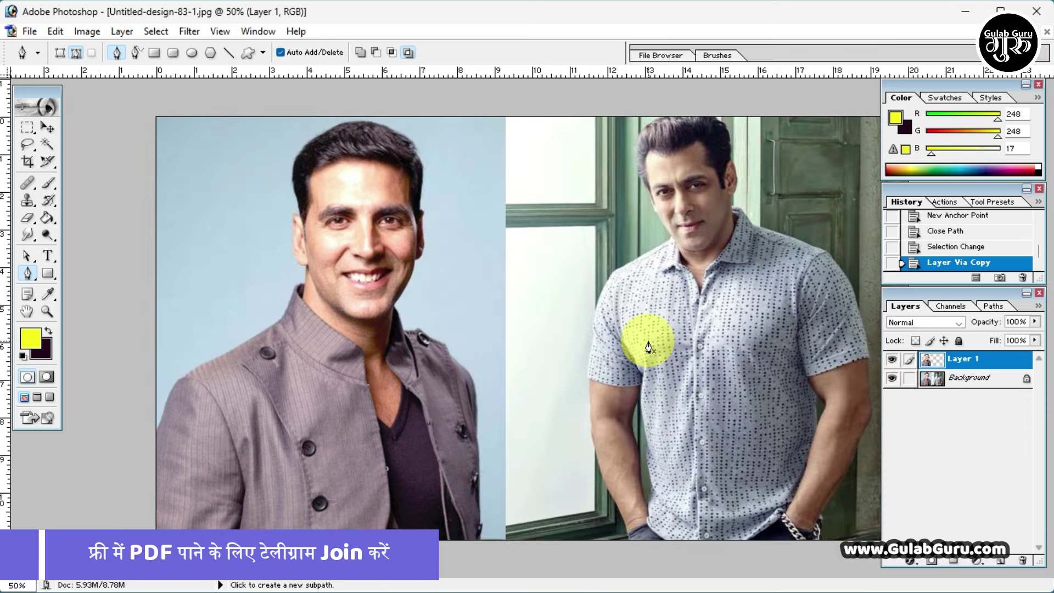
pyautogui.click(977, 378)
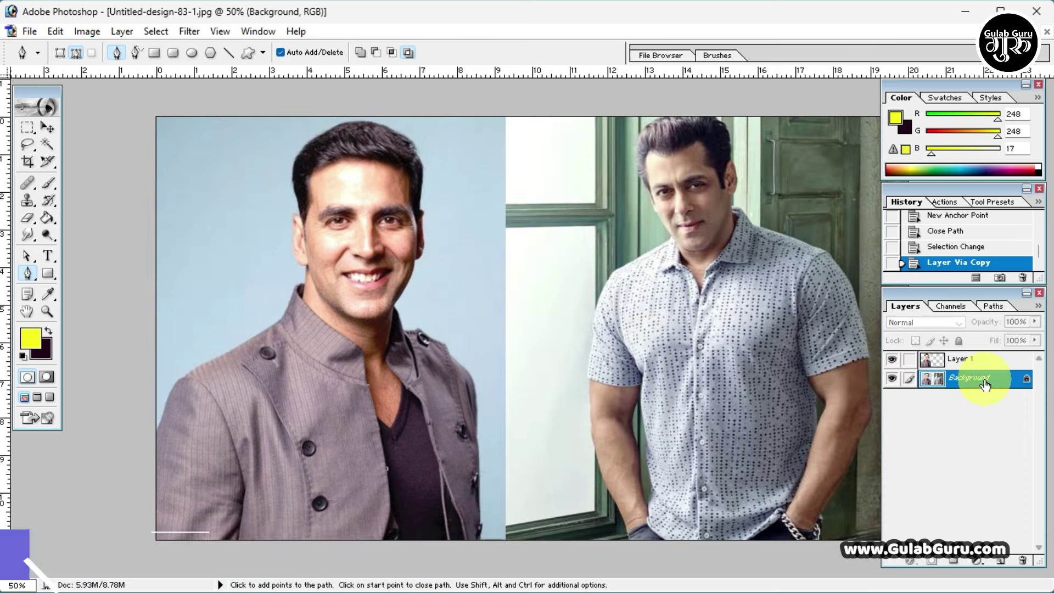
# Step: Fill the Background layer with dark purple, then replace it with the yellow foreground colour
pyautogui.hotkey('ctrl', 'BackSpace')
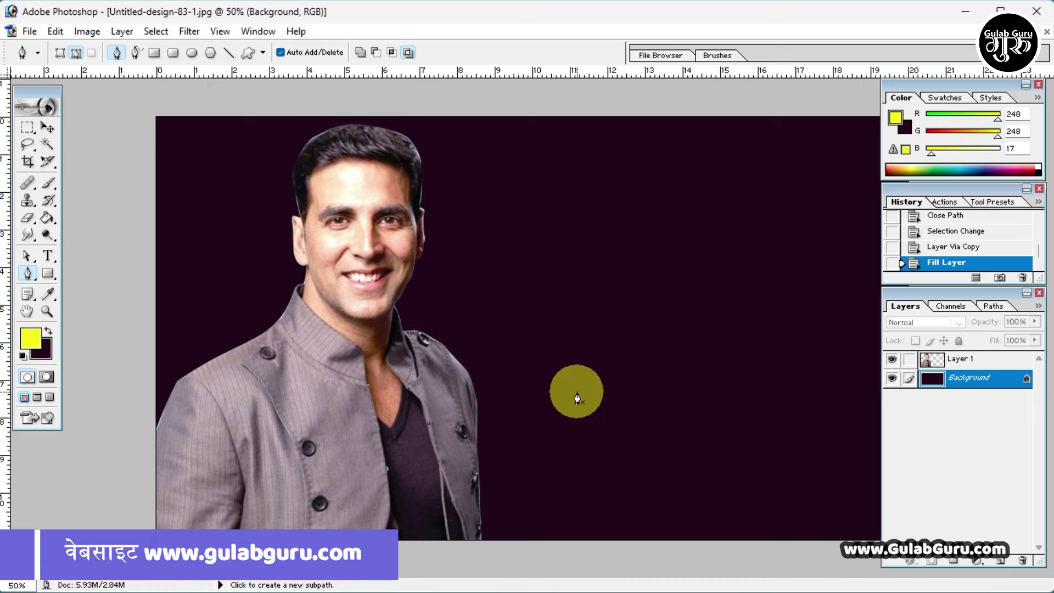
pyautogui.hotkey('alt', 'BackSpace')
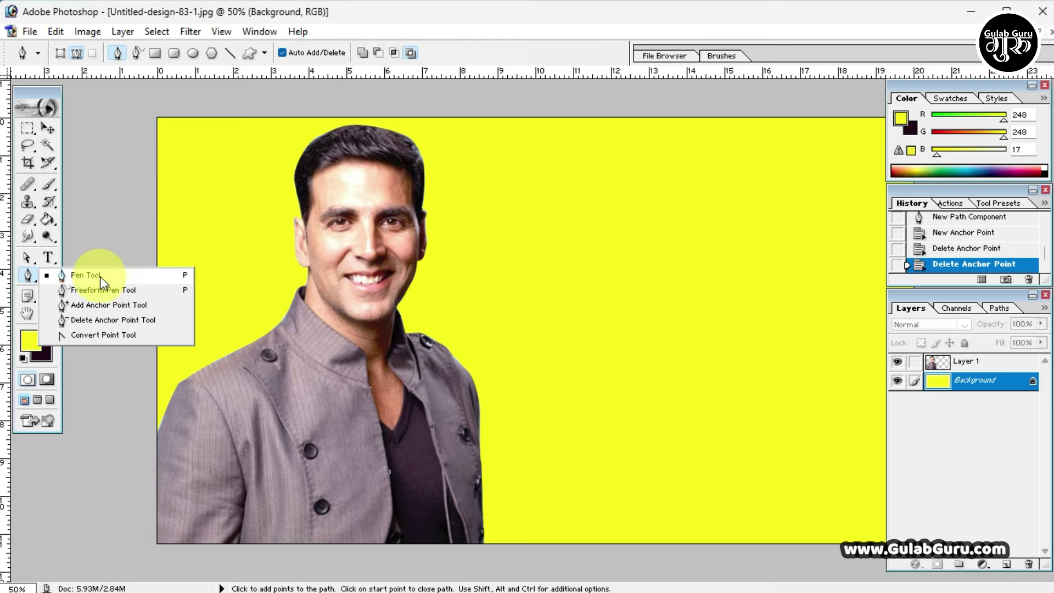
pyautogui.click(27, 257)
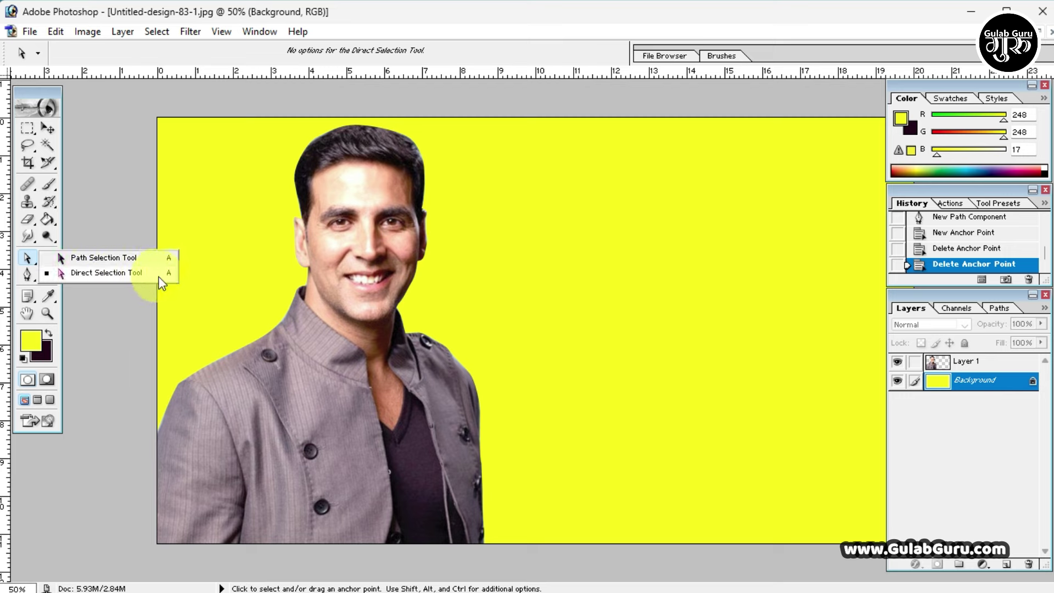
pyautogui.click(30, 274)
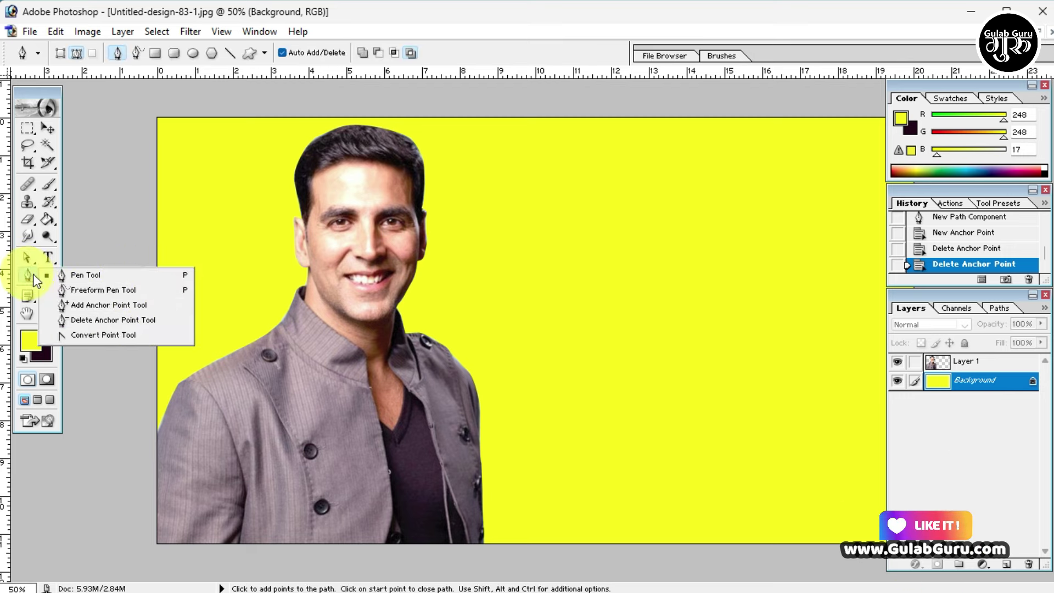